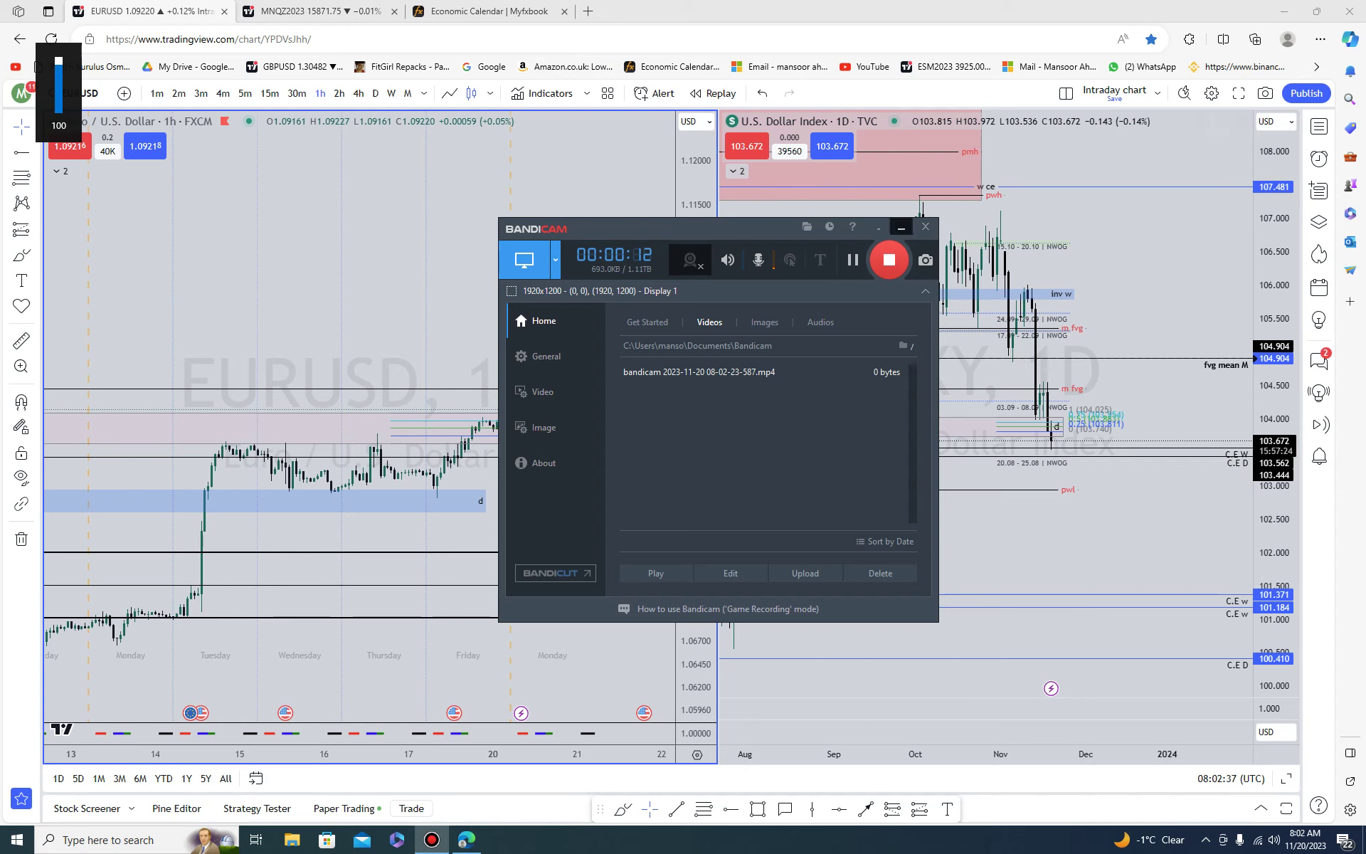
- Hide all chart drawings and switch the EURUSD chart to the daily timeframe
{"action": "left_click", "coordinate": [901, 227]}
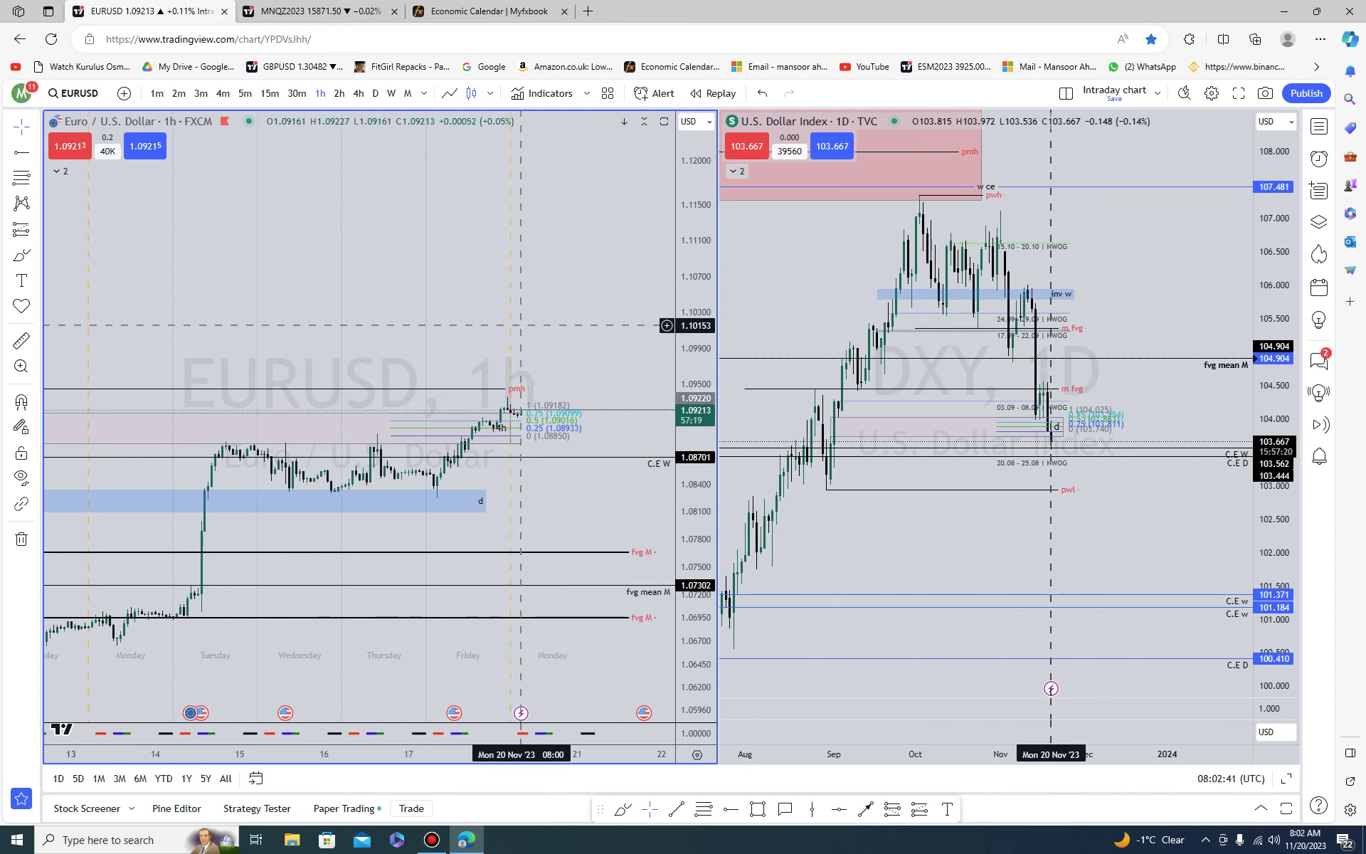
{"action": "scroll", "coordinate": [520, 326], "scroll_direction": "up", "scroll_amount": 2}
{"action": "left_click", "coordinate": [22, 476]}
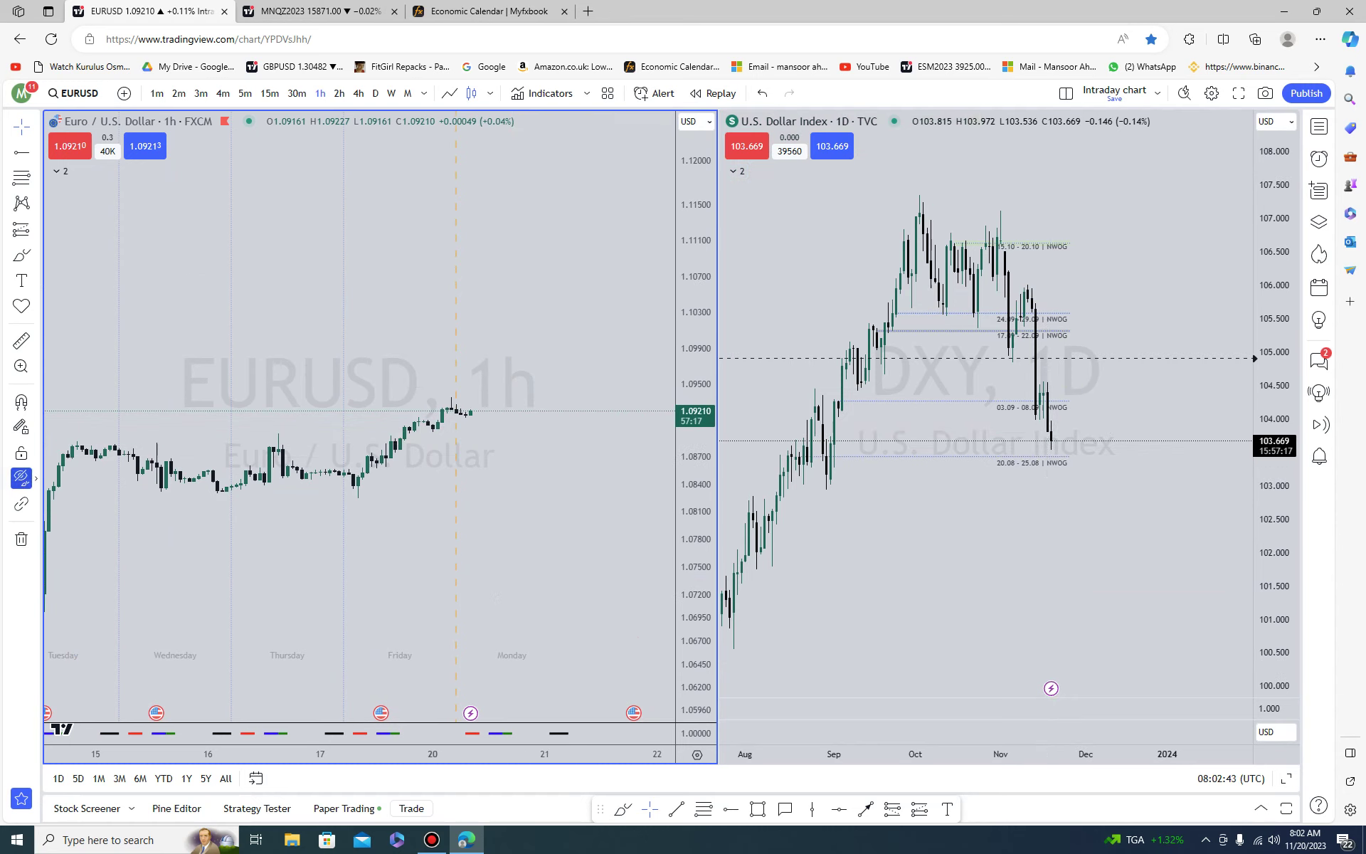
{"action": "left_click", "coordinate": [359, 93]}
{"action": "left_click", "coordinate": [375, 93]}
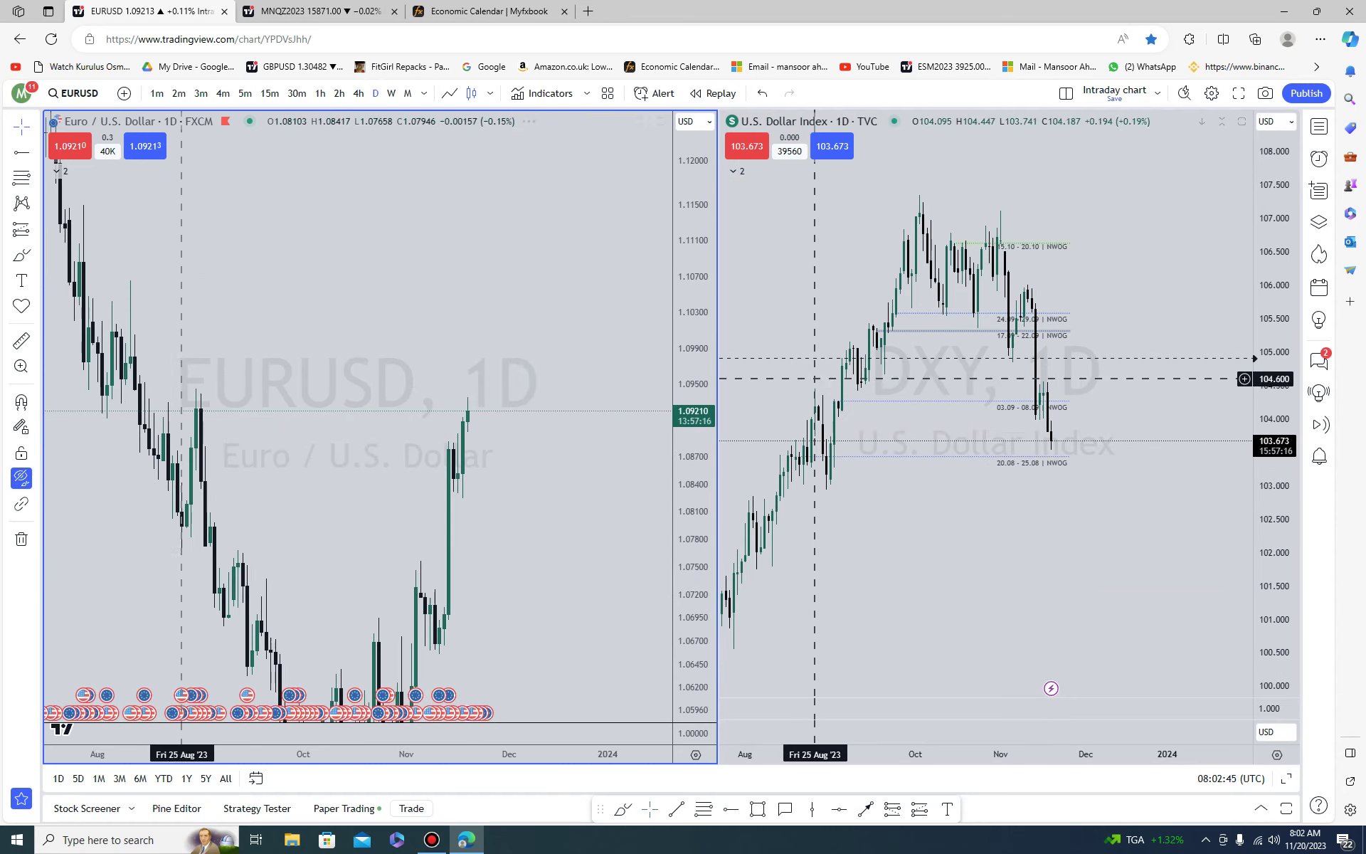
- Rescale the bare DXY and EURUSD daily candles to fit their recent swings, and show the hidden drawings again
{"action": "left_click_drag", "start_coordinate": [1274, 413], "coordinate": [1274, 569]}
{"action": "left_click_drag", "start_coordinate": [1046, 570], "coordinate": [1087, 587]}
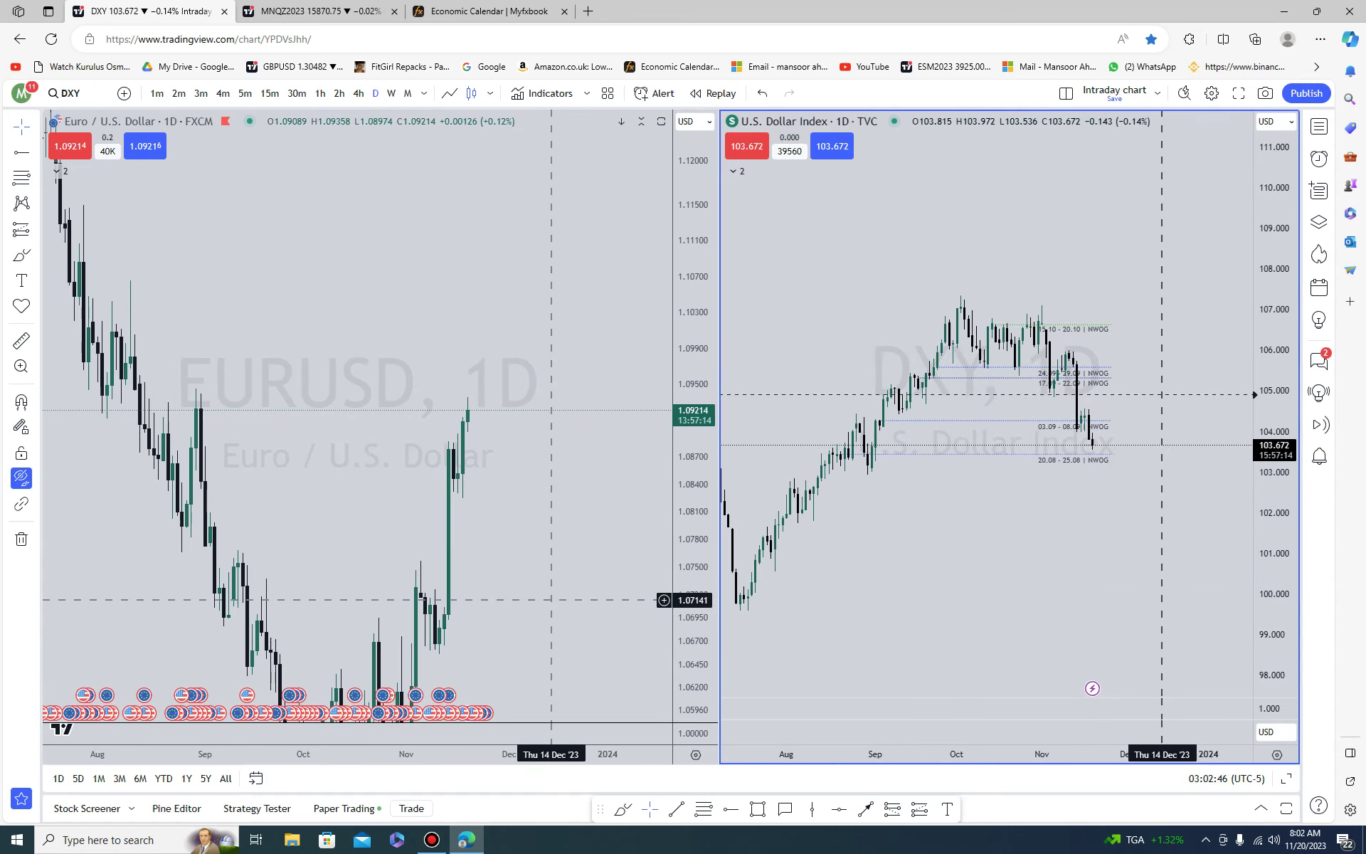
{"action": "left_click_drag", "start_coordinate": [552, 601], "coordinate": [639, 438]}
{"action": "scroll", "coordinate": [579, 567], "scroll_direction": "up", "scroll_amount": 3}
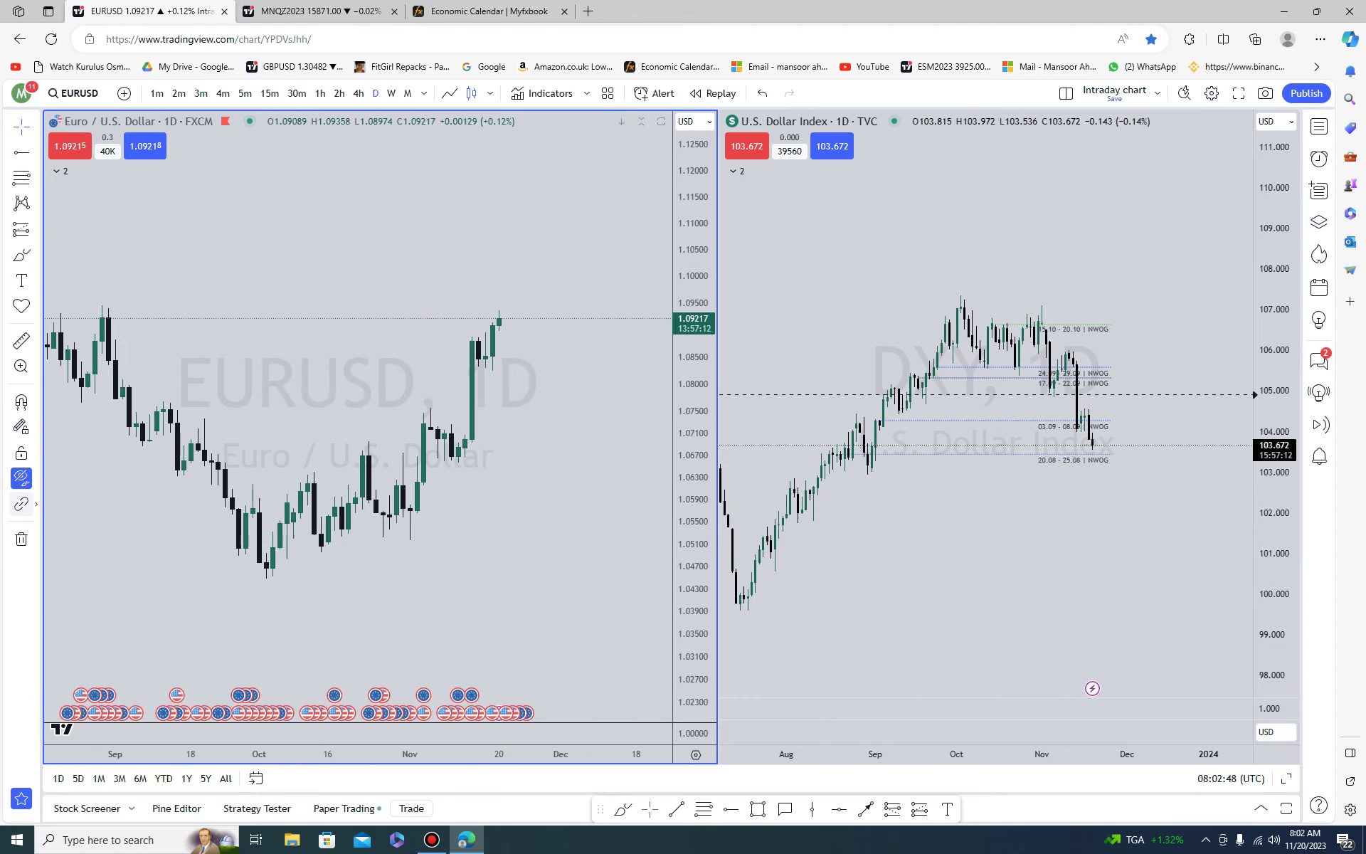
{"action": "left_click", "coordinate": [21, 477]}
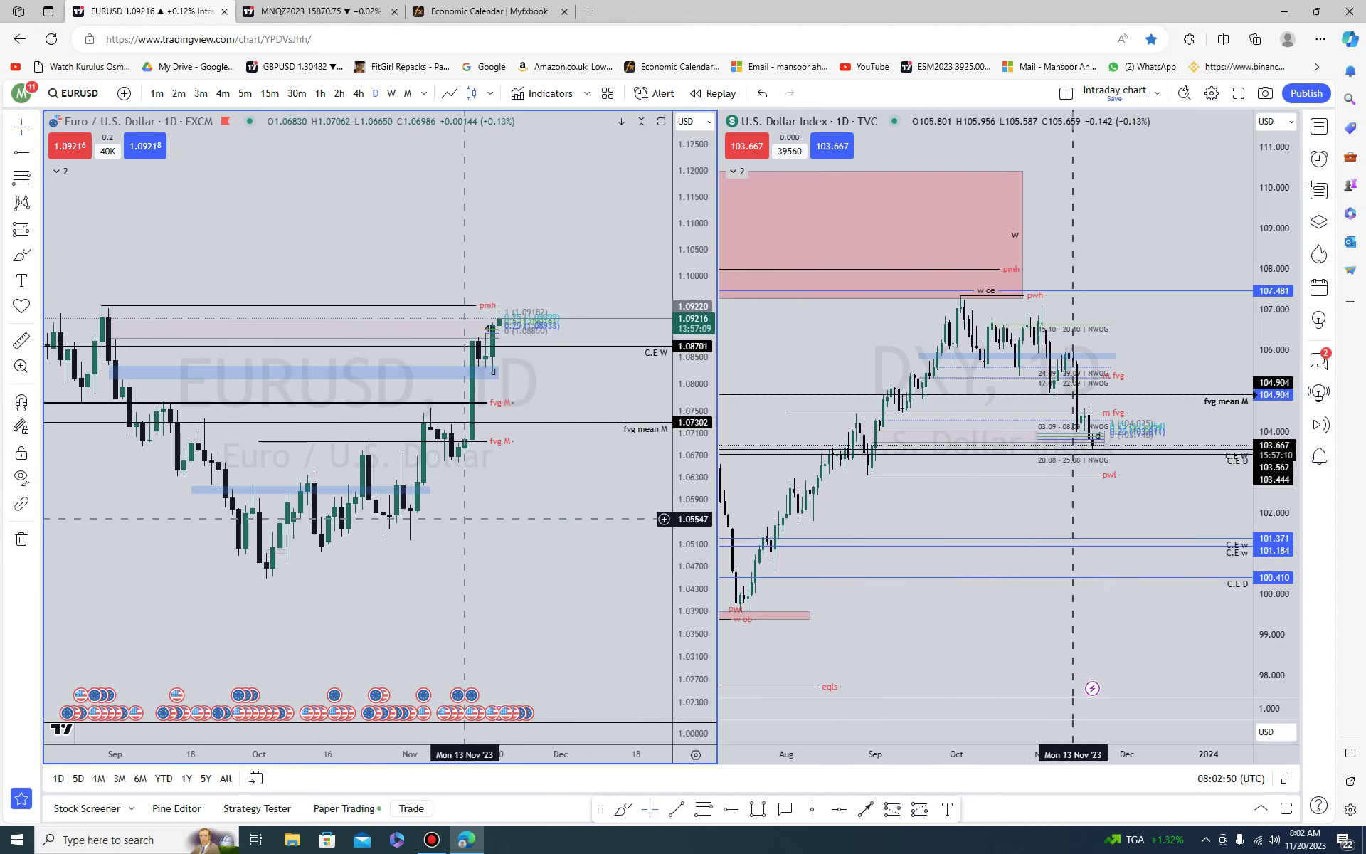
- Widen the DXY chart pane and examine its daily candles against the marked pwh, inv w, m fvg and pwl levels
{"action": "scroll", "coordinate": [491, 540], "scroll_direction": "down", "scroll_amount": 2}
{"action": "scroll", "coordinate": [207, 591], "scroll_direction": "up", "scroll_amount": 2}
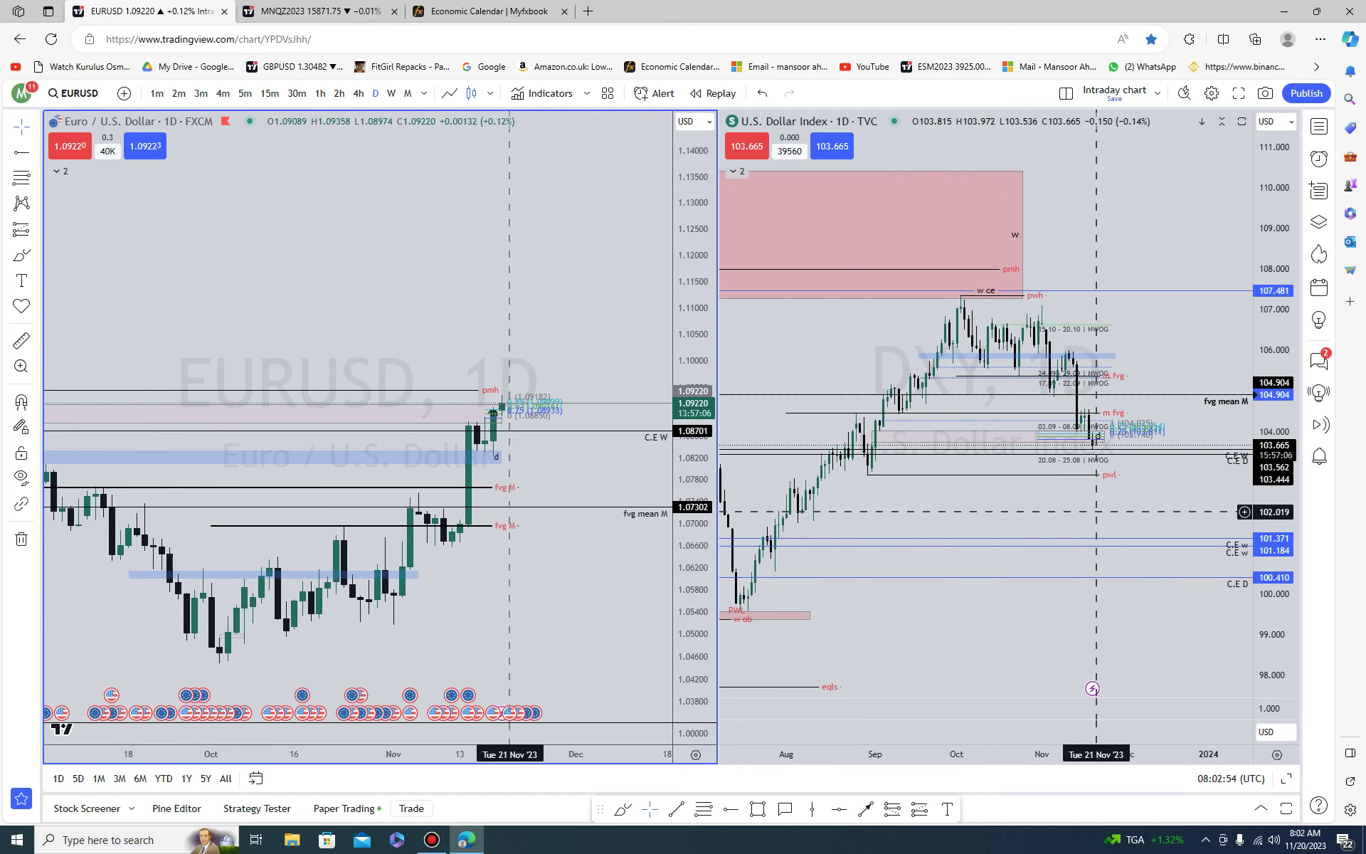
{"action": "left_click_drag", "start_coordinate": [1274, 505], "coordinate": [1274, 327]}
{"action": "scroll", "coordinate": [1058, 414], "scroll_direction": "up", "scroll_amount": 2}
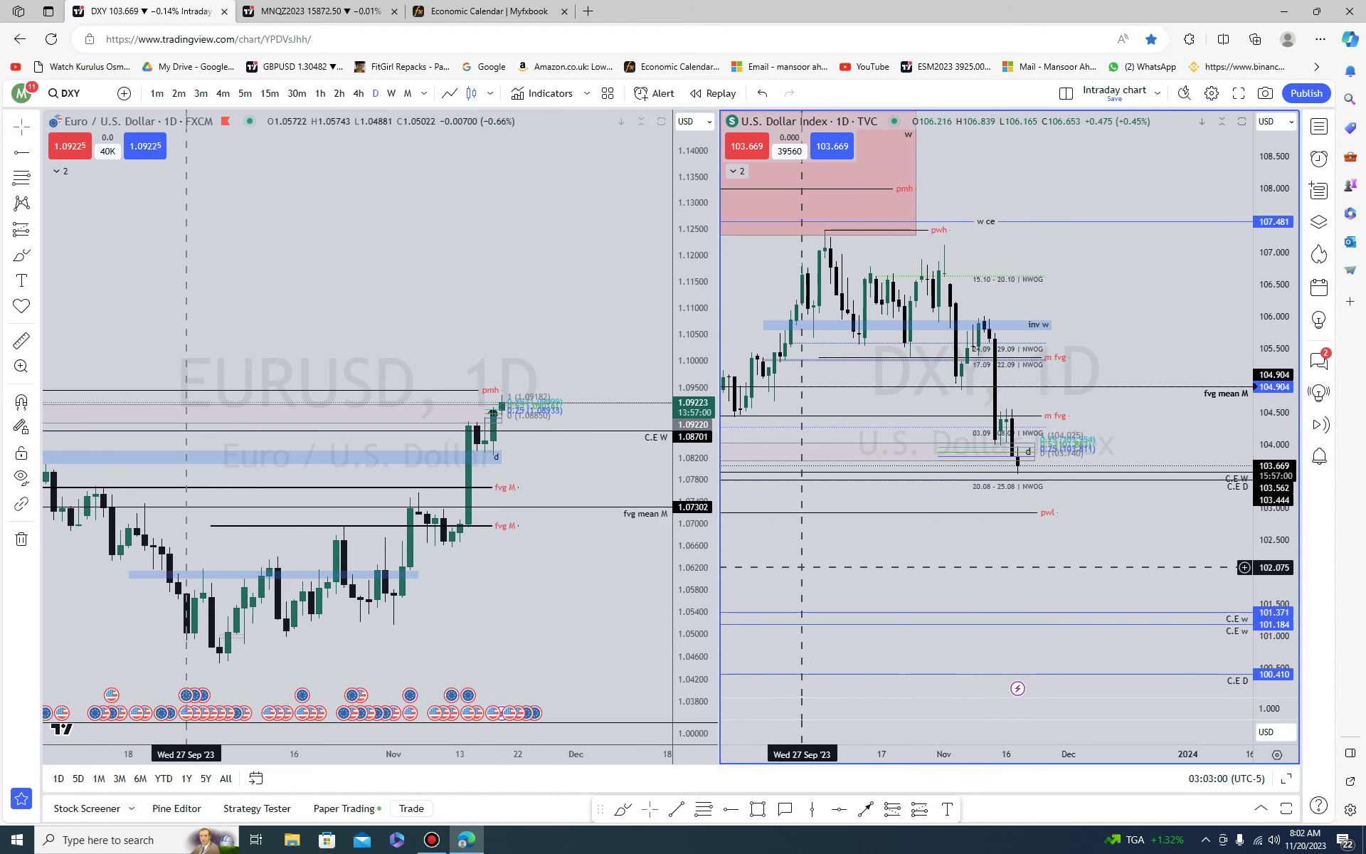
{"action": "left_click_drag", "start_coordinate": [722, 551], "coordinate": [670, 556]}
{"action": "left_click_drag", "start_coordinate": [818, 582], "coordinate": [814, 640]}
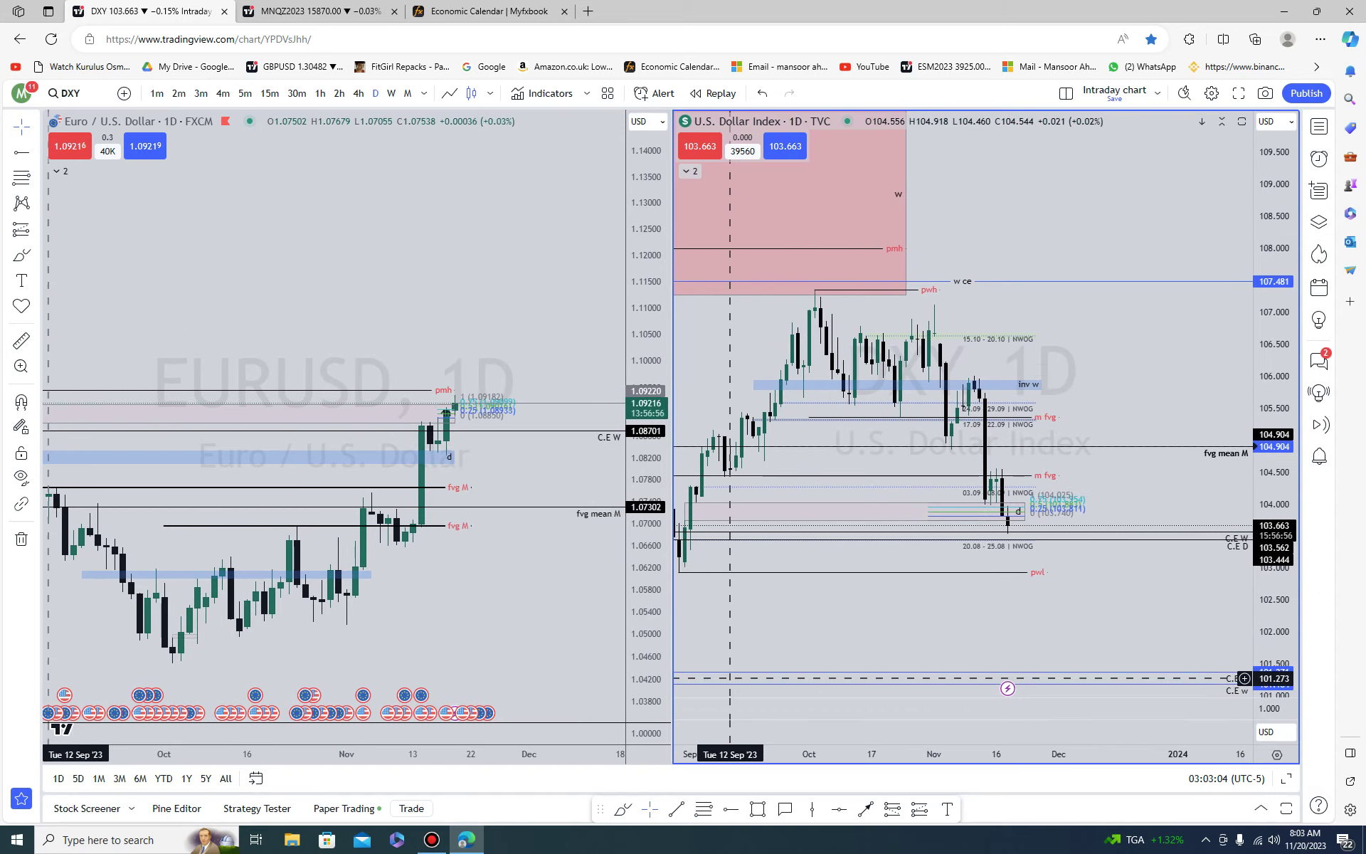
{"action": "left_click_drag", "start_coordinate": [1274, 422], "coordinate": [1273, 396]}
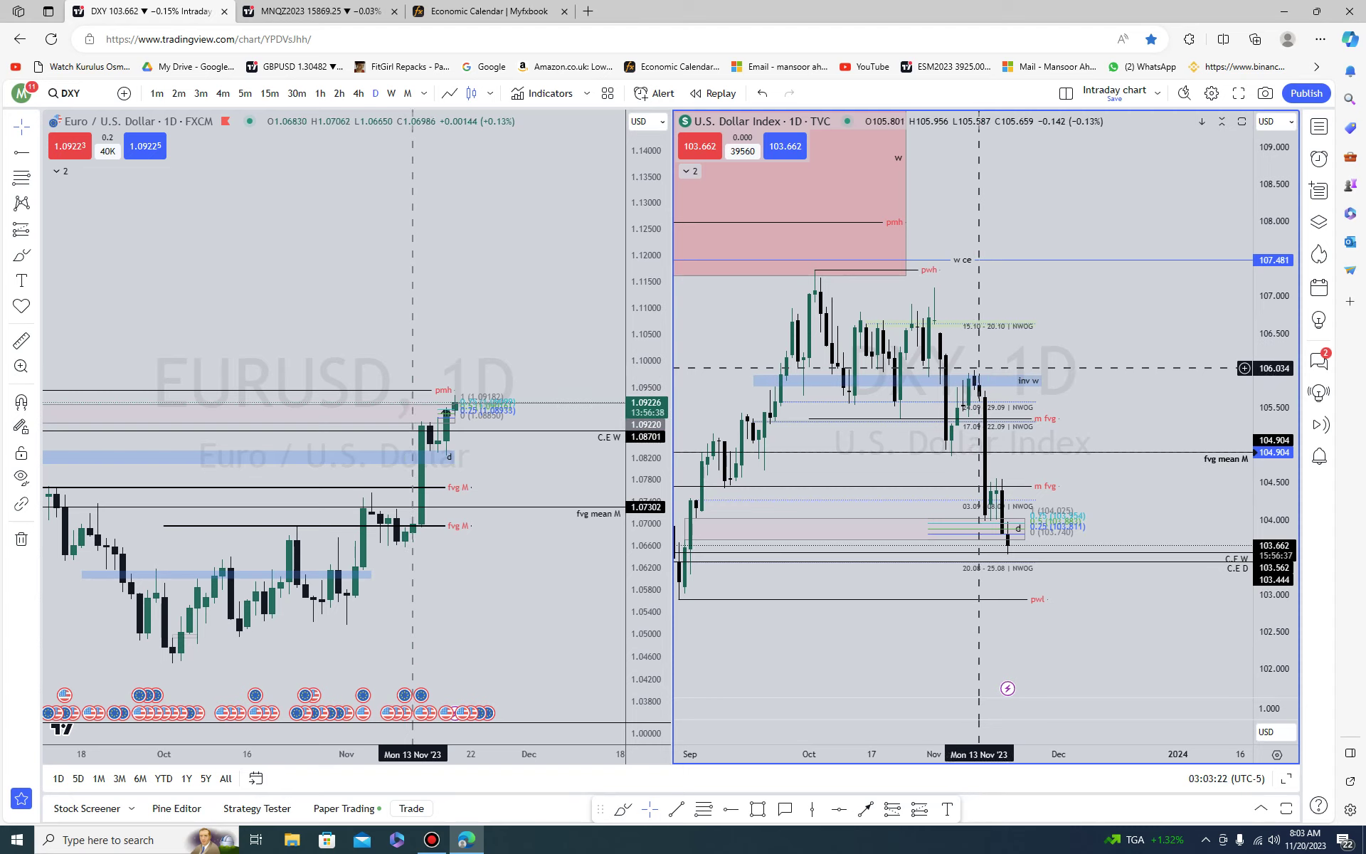
{"action": "scroll", "coordinate": [918, 545], "scroll_direction": "down", "scroll_amount": 2}
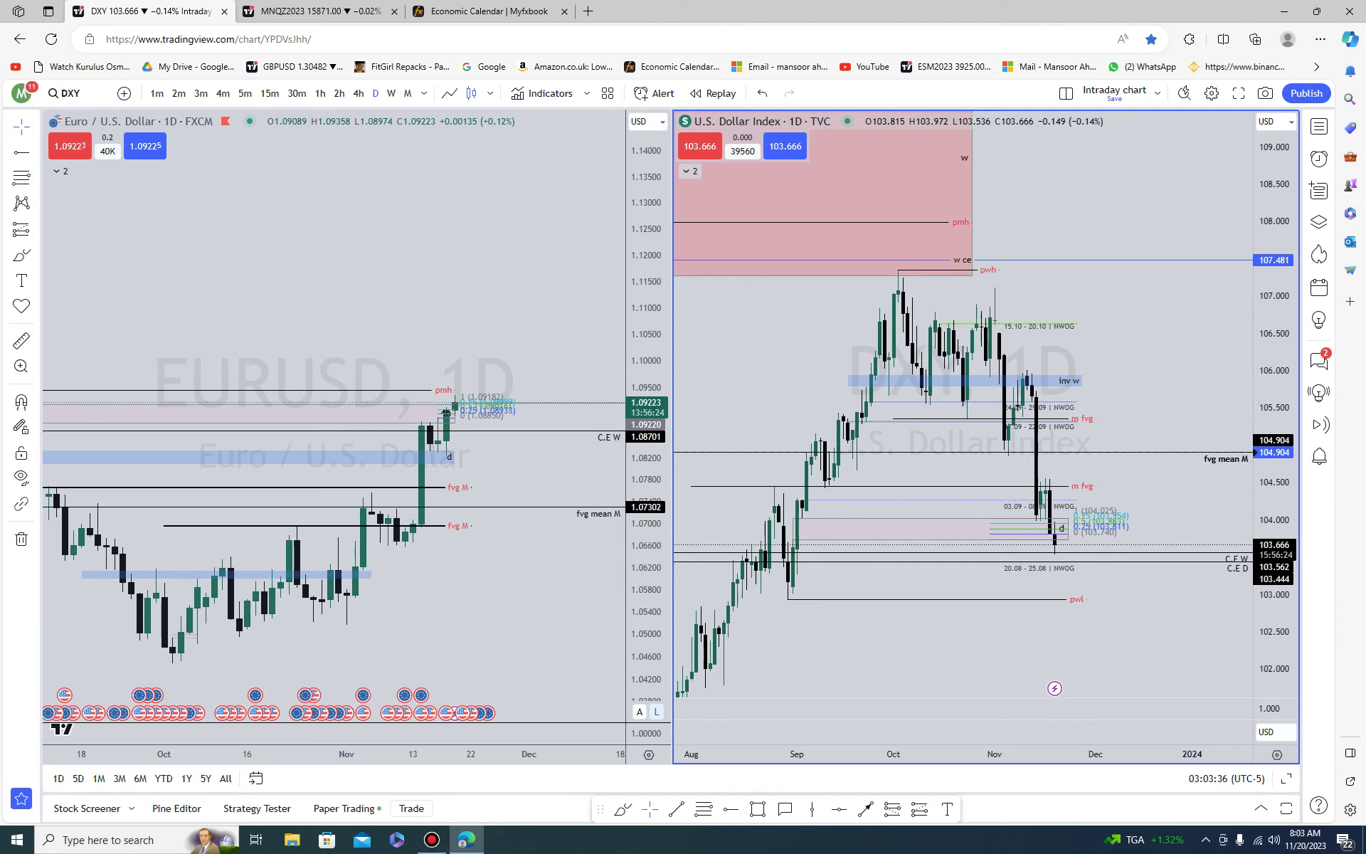
{"action": "scroll", "coordinate": [470, 570], "scroll_direction": "down", "scroll_amount": 3}
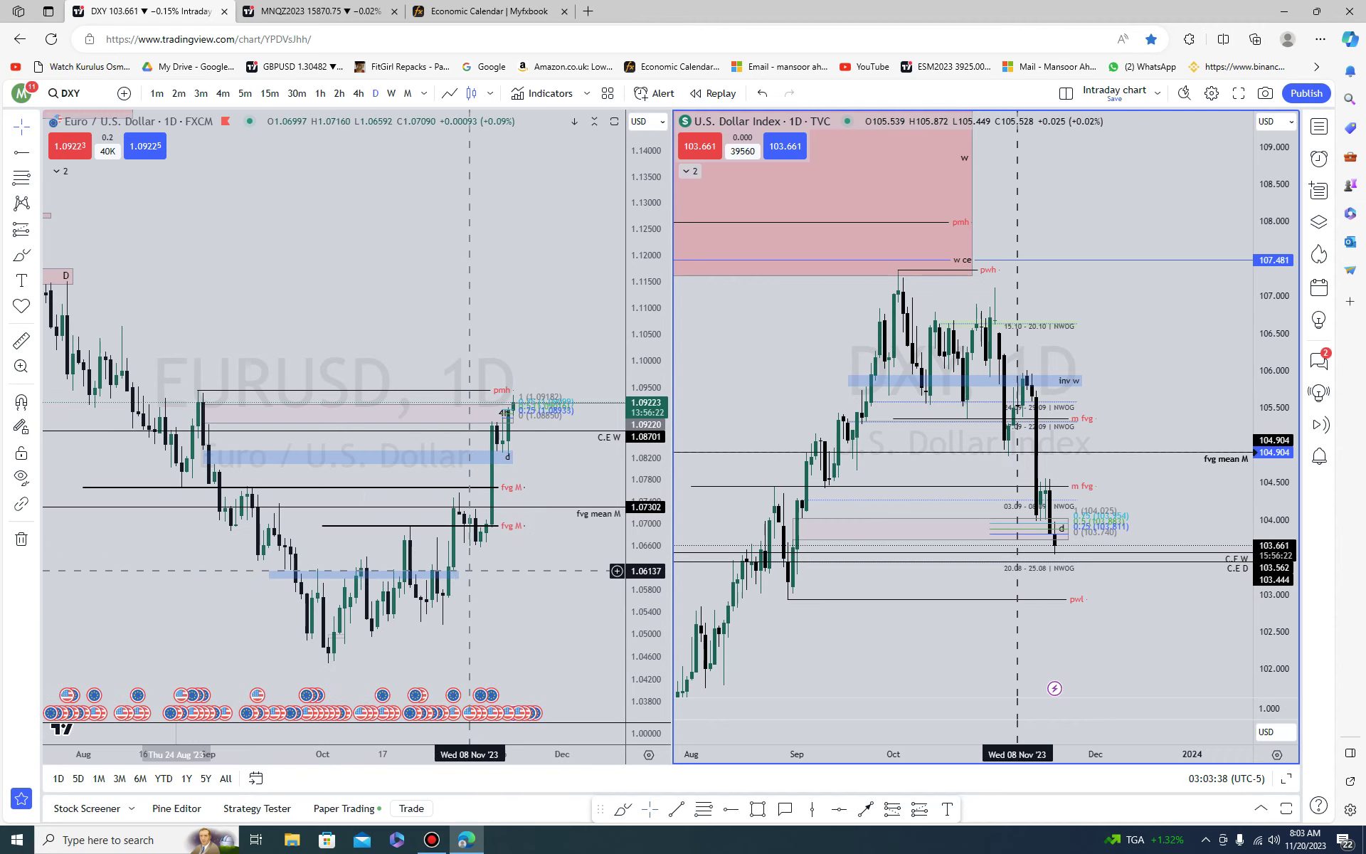
- Examine the EURUSD daily candles around the pmh line, the C.E W level and the blue daily zone
{"action": "mouse_move", "coordinate": [529, 606]}
{"action": "left_mouse_down"}
{"action": "mouse_move", "coordinate": [584, 665]}
{"action": "mouse_move", "coordinate": [583, 547]}
{"action": "mouse_move", "coordinate": [548, 582]}
{"action": "mouse_move", "coordinate": [521, 582]}
{"action": "left_mouse_up"}
{"action": "scroll", "coordinate": [583, 547], "scroll_direction": "up", "scroll_amount": 2}
{"action": "scroll", "coordinate": [522, 583], "scroll_direction": "up", "scroll_amount": 3}
{"action": "left_click_drag", "start_coordinate": [646, 583], "coordinate": [646, 427]}
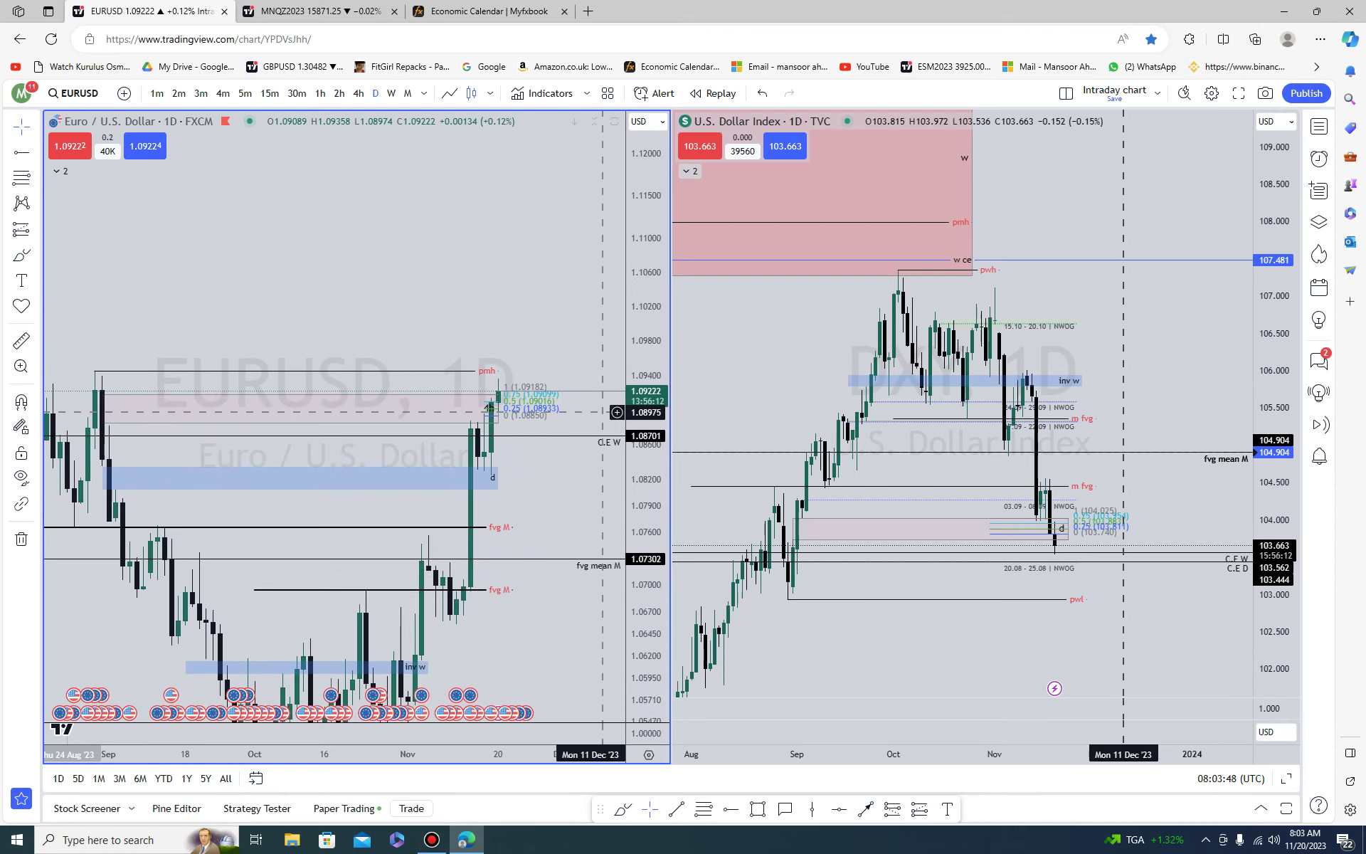
{"action": "scroll", "coordinate": [596, 404], "scroll_direction": "down", "scroll_amount": 2}
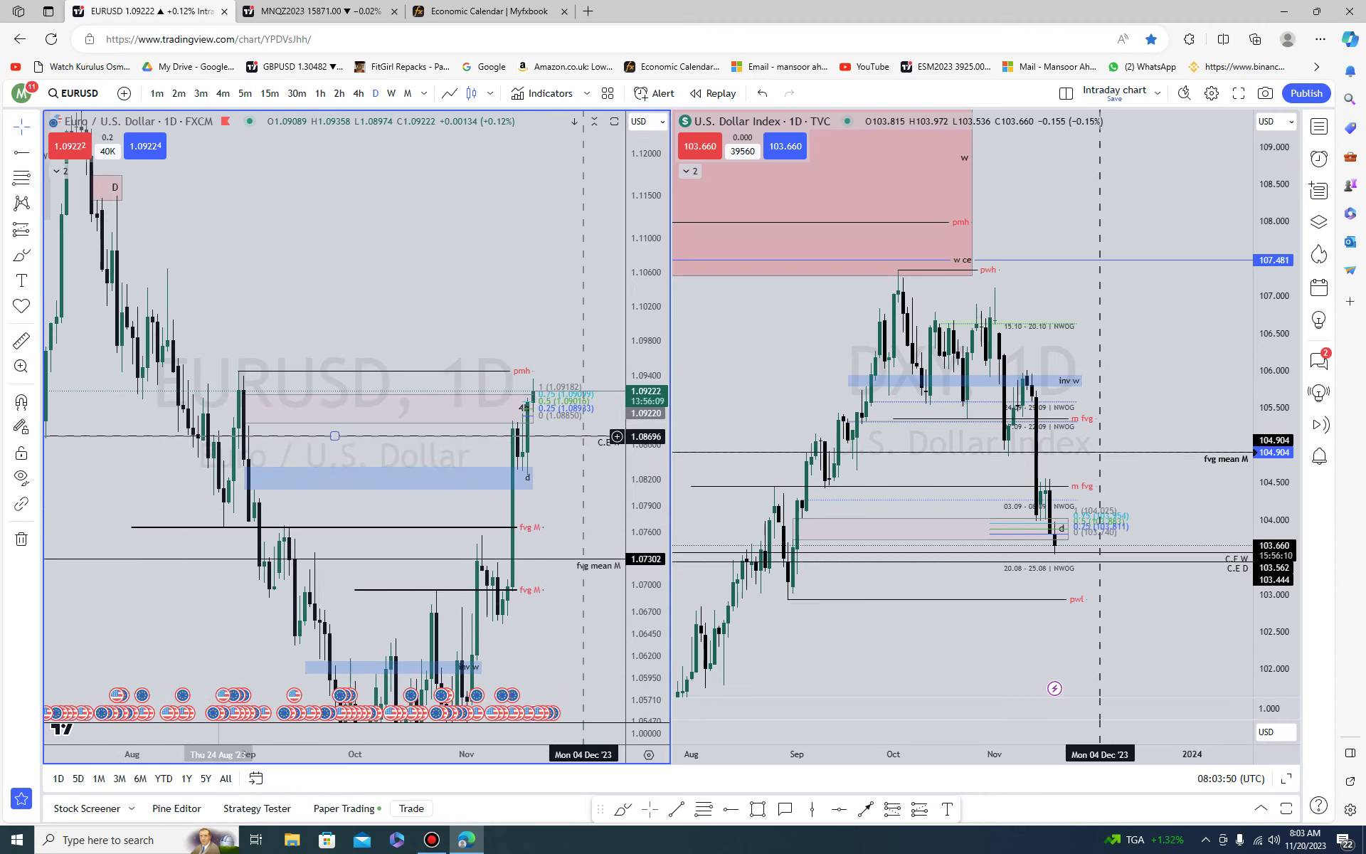
{"action": "scroll", "coordinate": [594, 476], "scroll_direction": "up", "scroll_amount": 3}
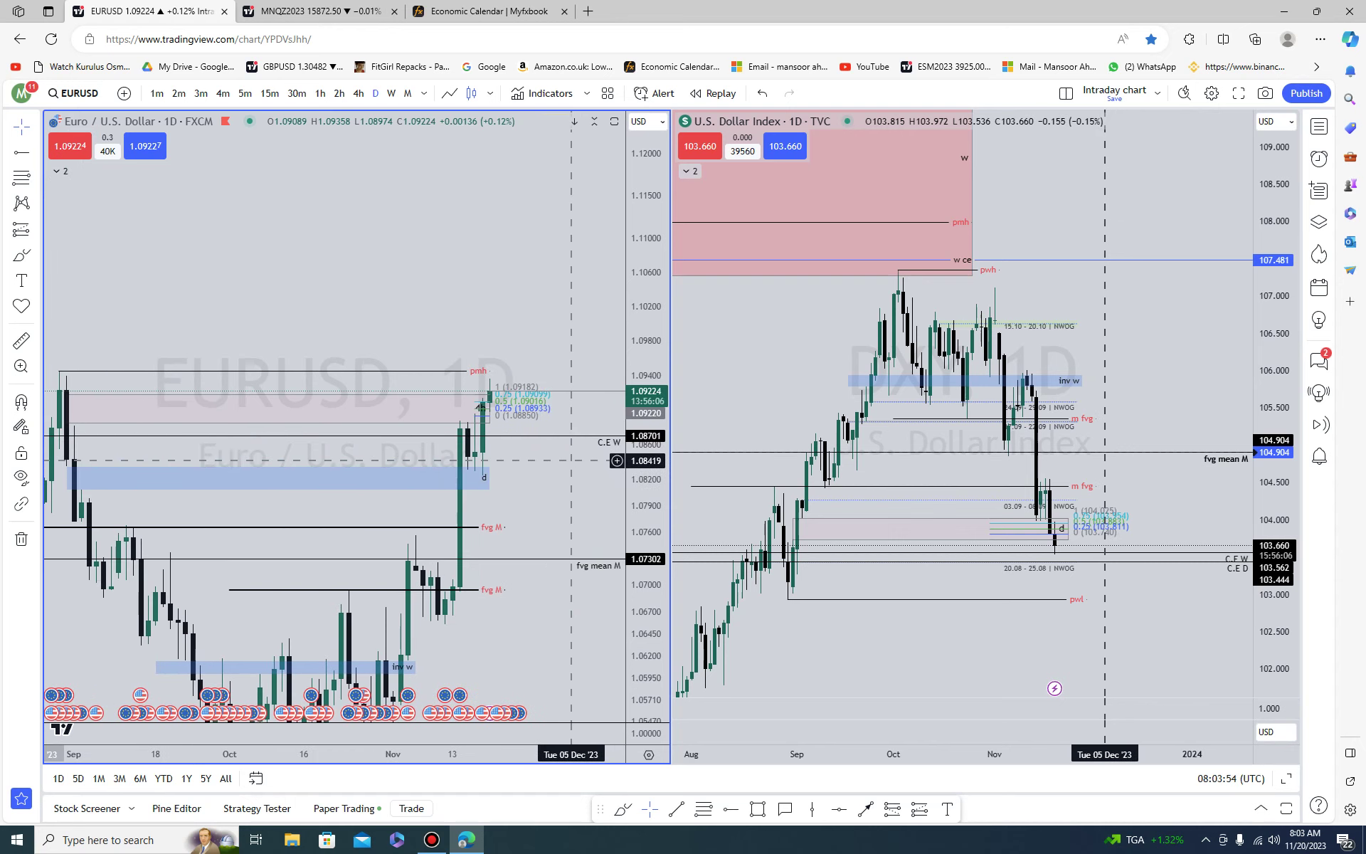
{"action": "scroll", "coordinate": [556, 470], "scroll_direction": "down", "scroll_amount": 2}
{"action": "left_click_drag", "start_coordinate": [558, 470], "coordinate": [545, 509]}
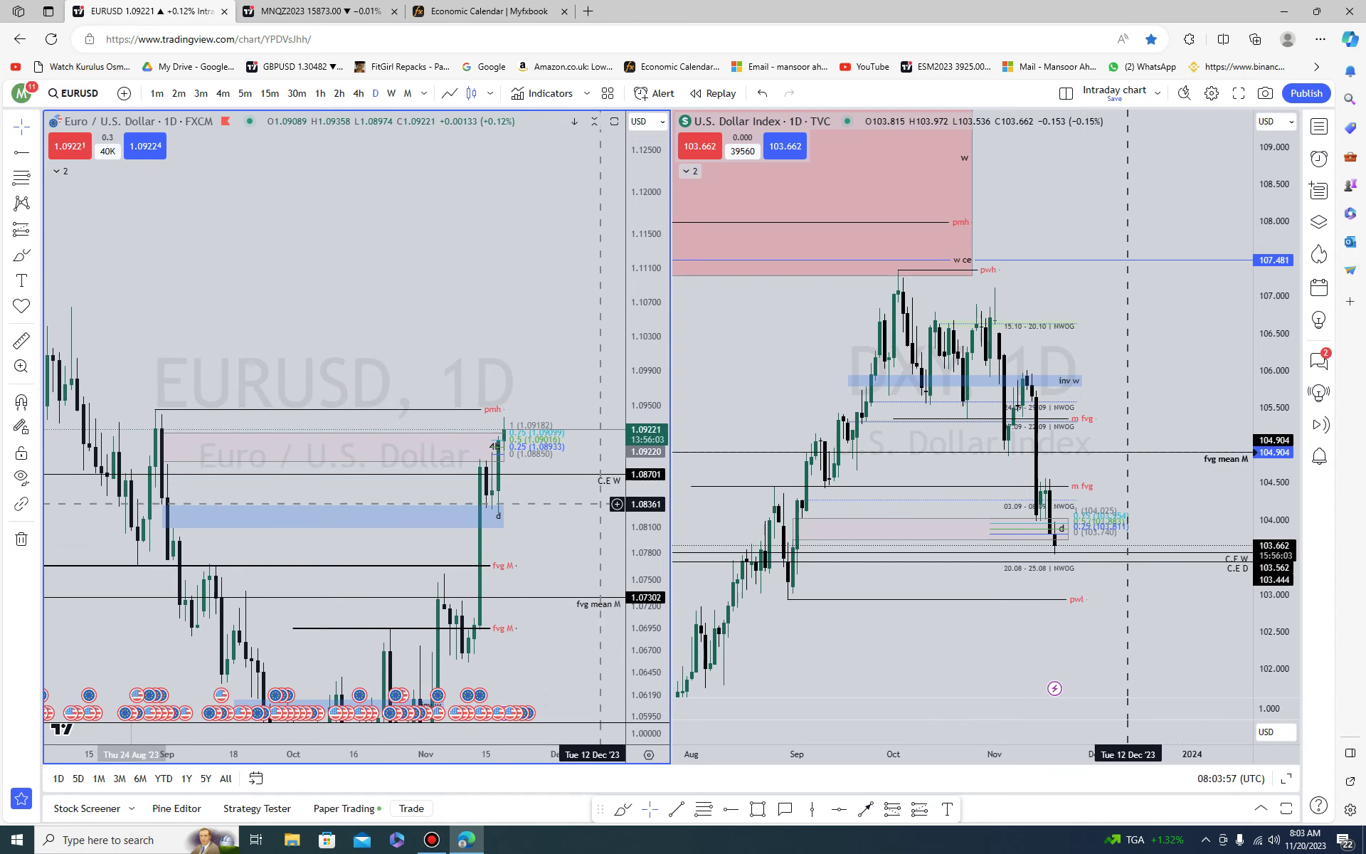
{"action": "left_click", "coordinate": [509, 405]}
{"action": "left_click", "coordinate": [509, 376]}
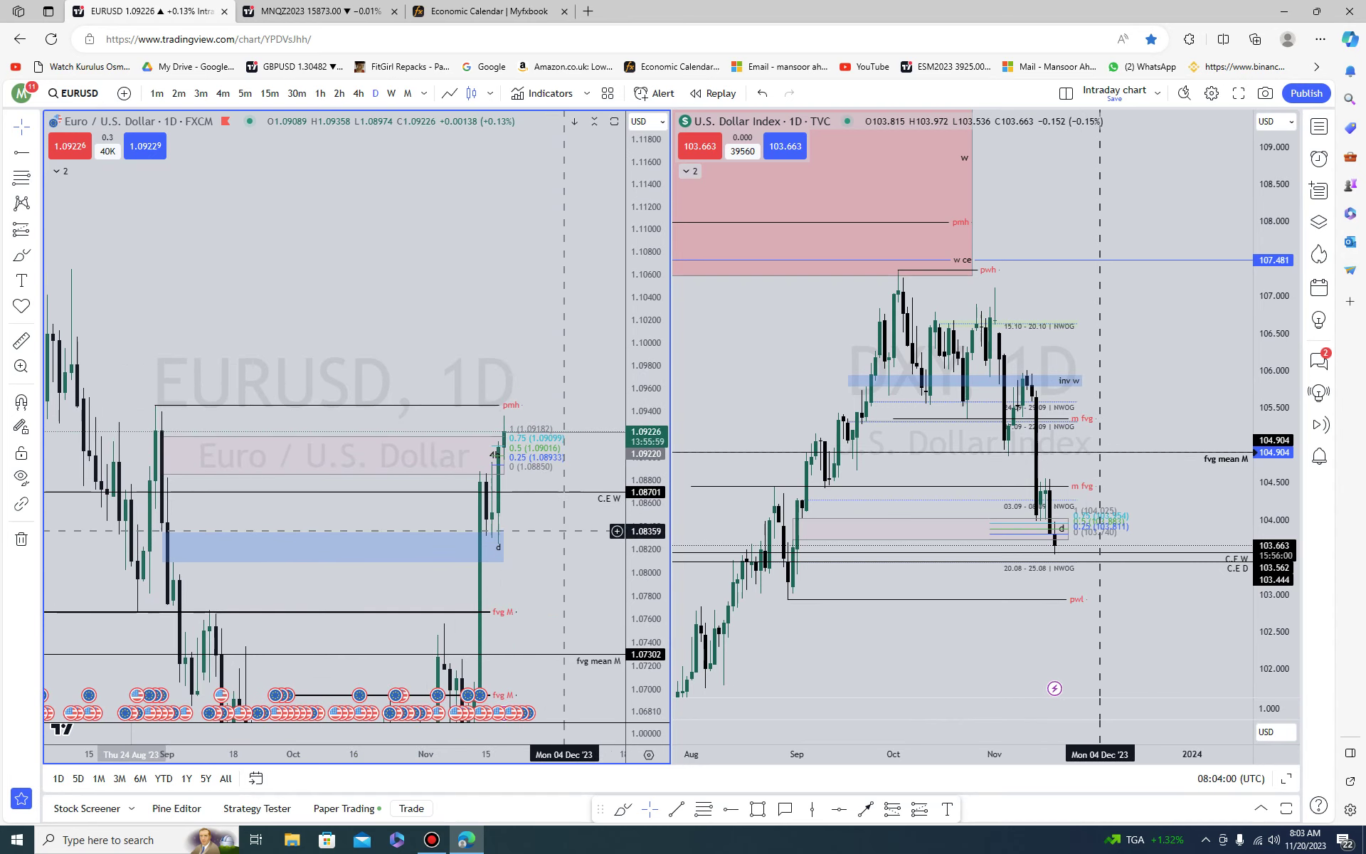
{"action": "scroll", "coordinate": [564, 537], "scroll_direction": "up", "scroll_amount": 1}
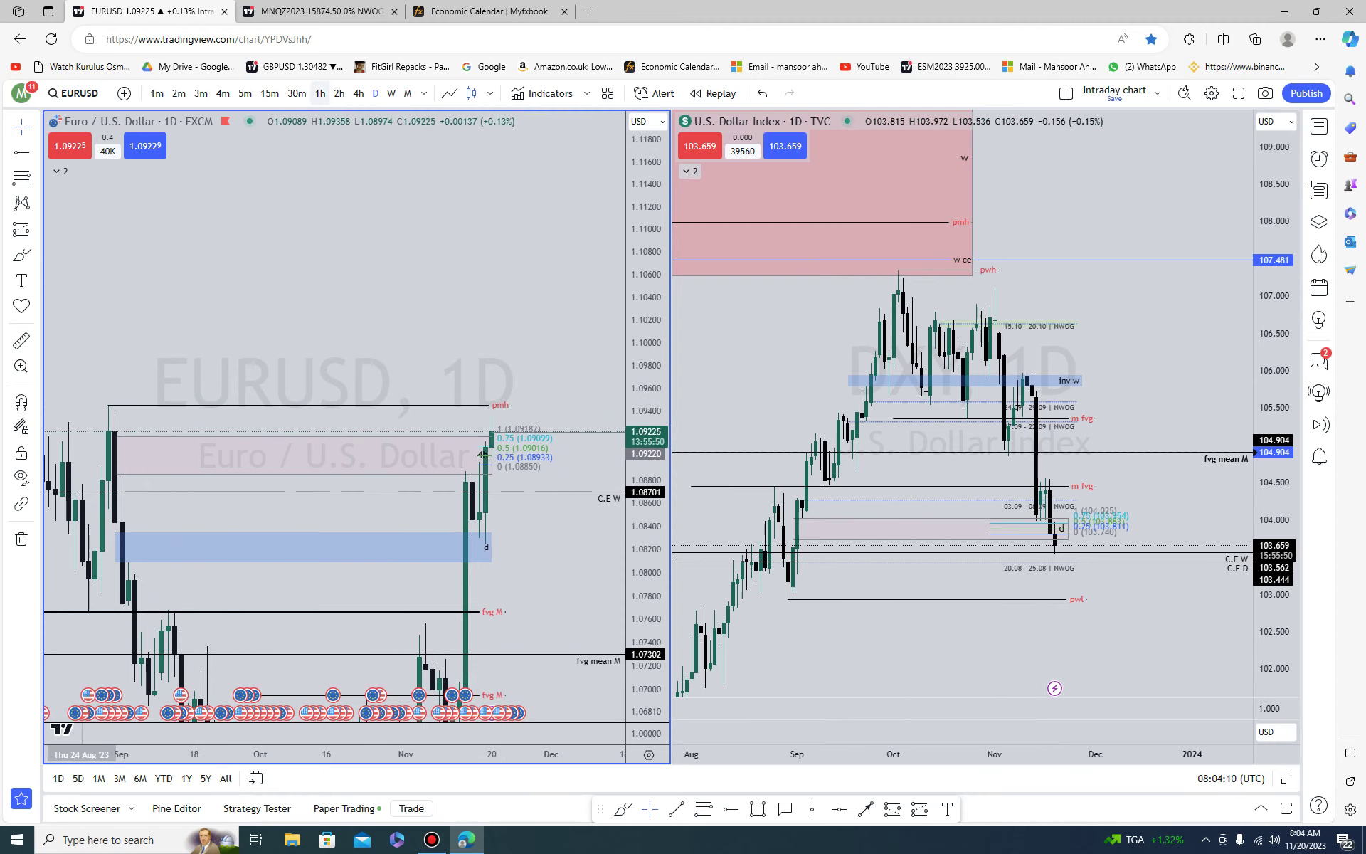
- Switch the EURUSD chart to the 1-hour timeframe and inspect the latest candles around the retracement levels
{"action": "left_click", "coordinate": [358, 93]}
{"action": "left_click", "coordinate": [321, 94]}
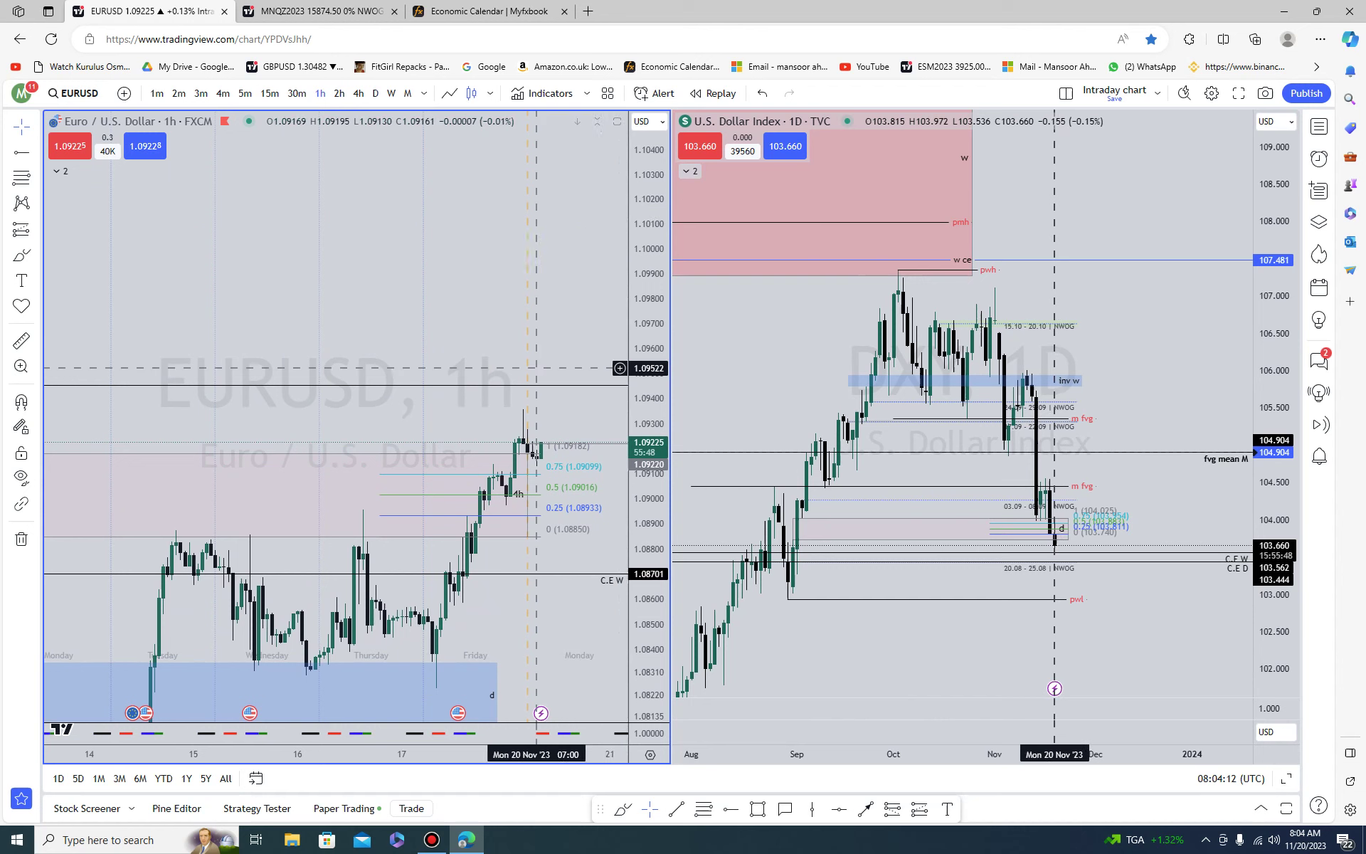
{"action": "scroll", "coordinate": [601, 245], "scroll_direction": "up", "scroll_amount": 3}
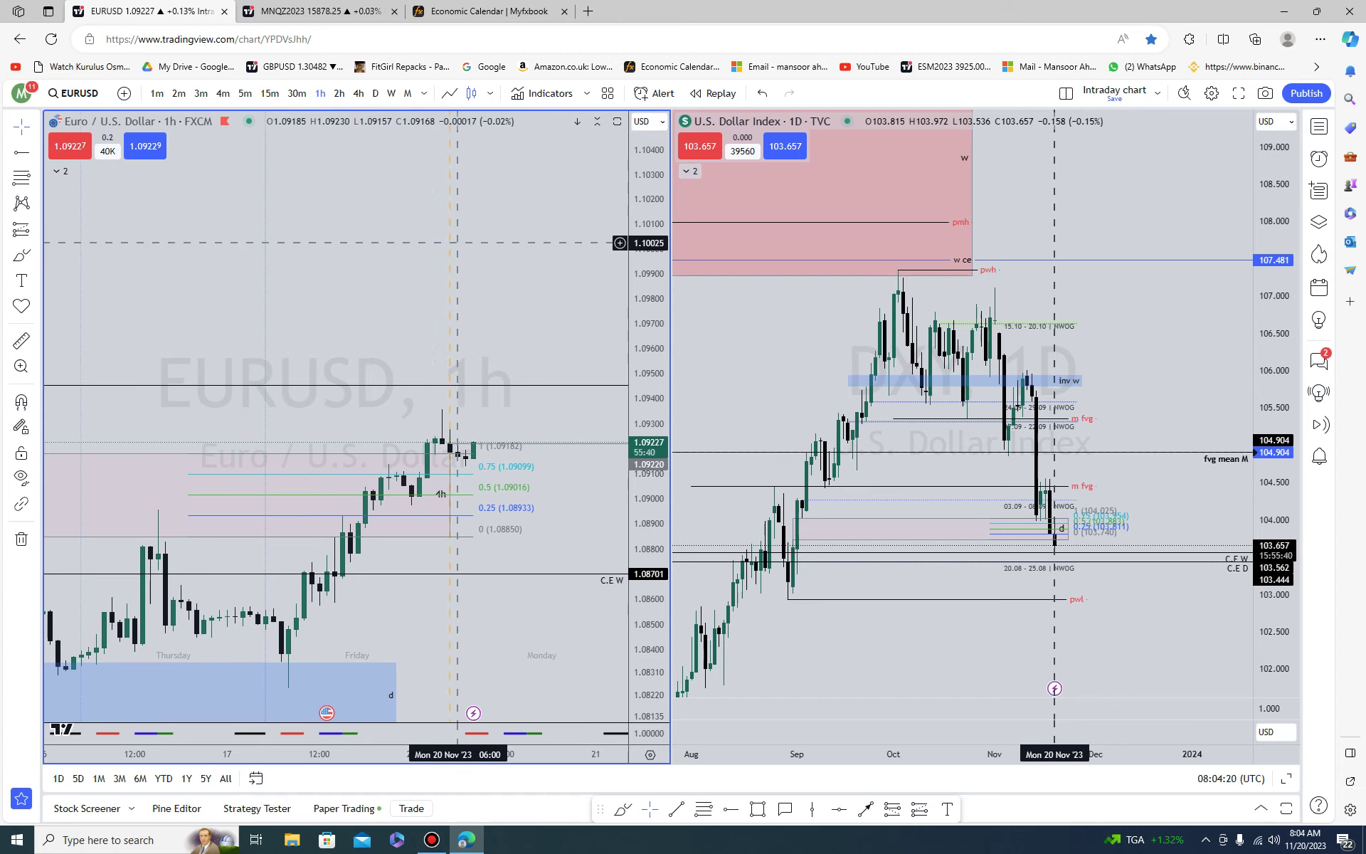
- Expand the DXY chart's indicator list to view it and collapse it again
{"action": "left_click", "coordinate": [1131, 404]}
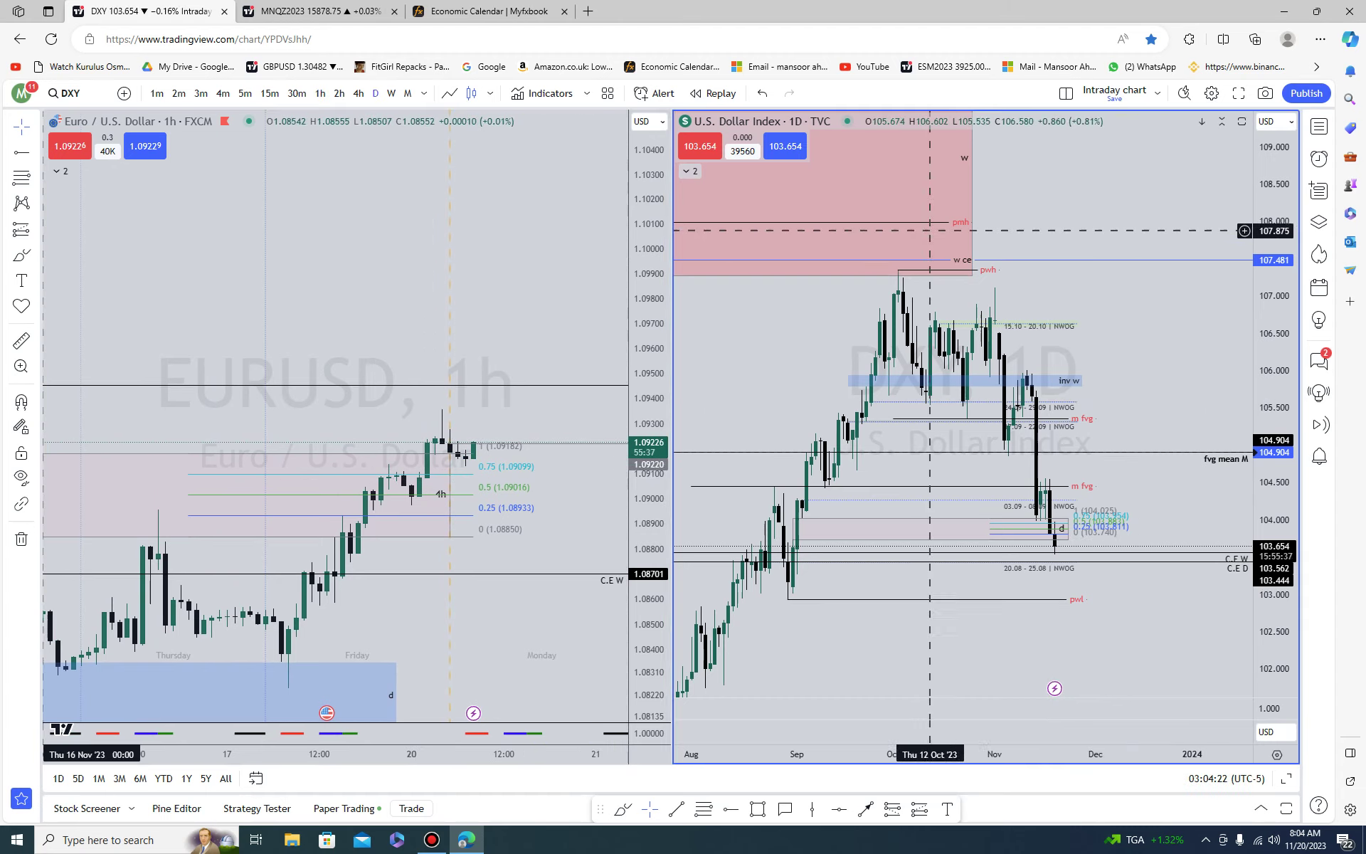
{"action": "left_click", "coordinate": [690, 172]}
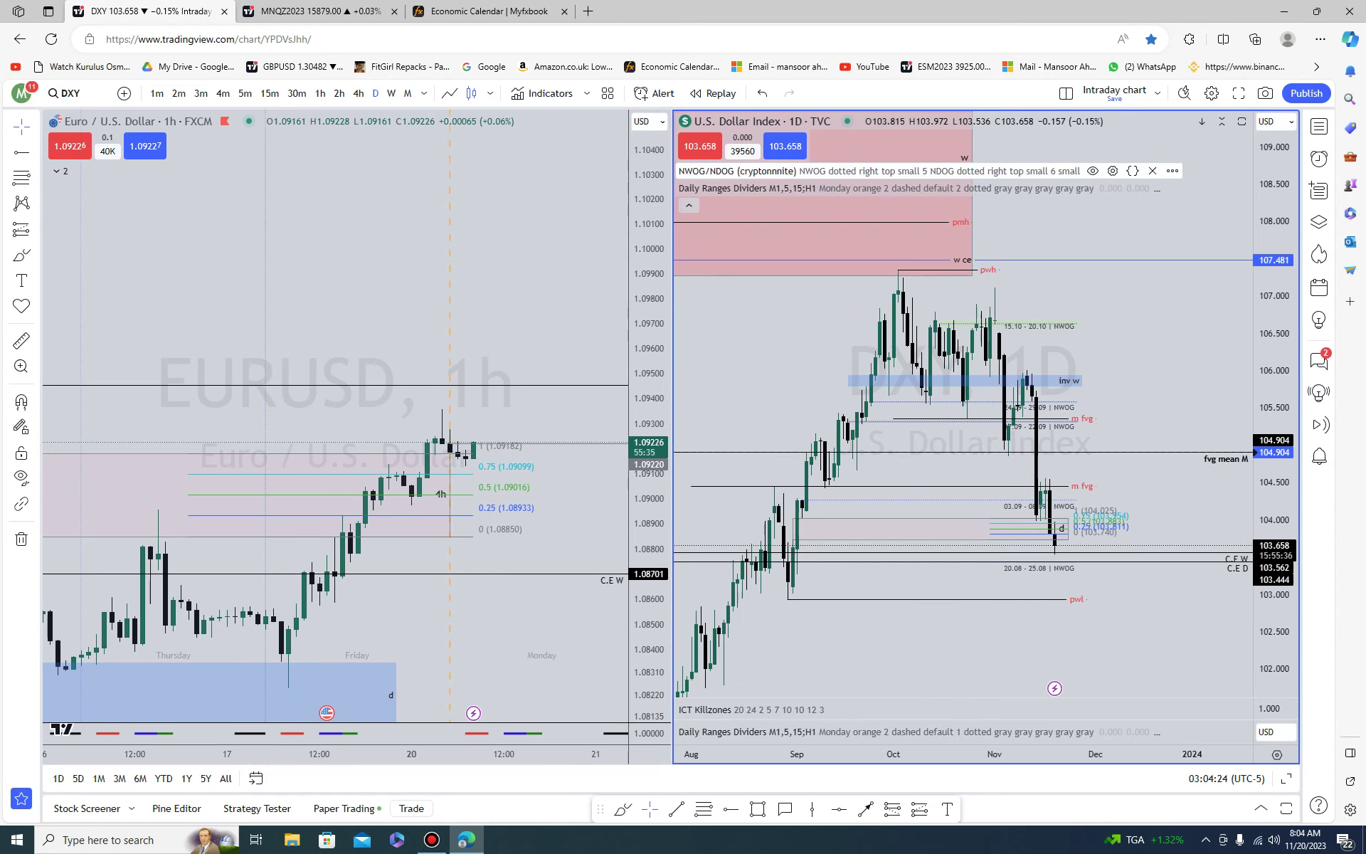
{"action": "left_click", "coordinate": [689, 205]}
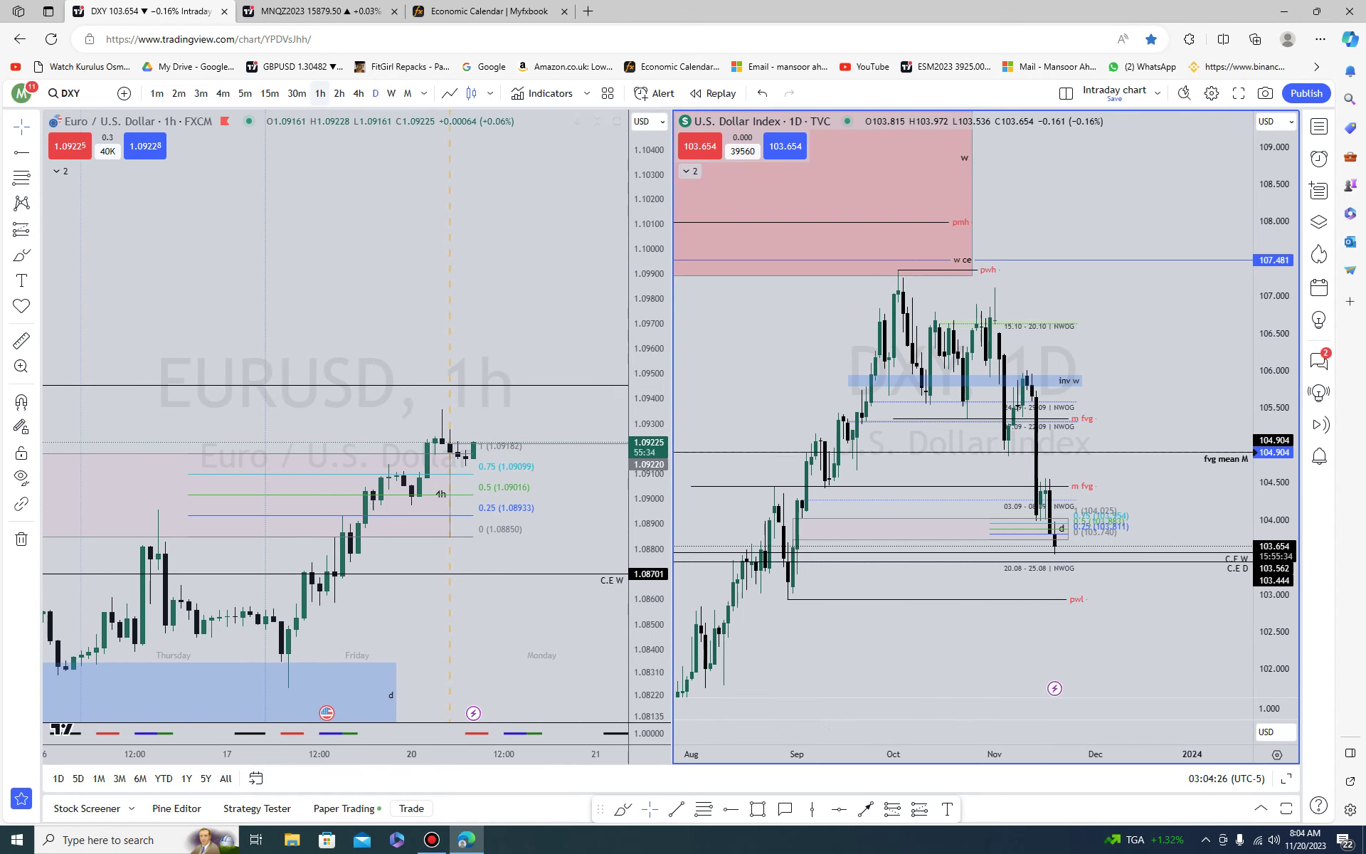
- Return the EURUSD chart to the daily timeframe and inspect its candles with the drawings temporarily hidden
{"action": "left_click", "coordinate": [358, 202]}
{"action": "left_click", "coordinate": [376, 94]}
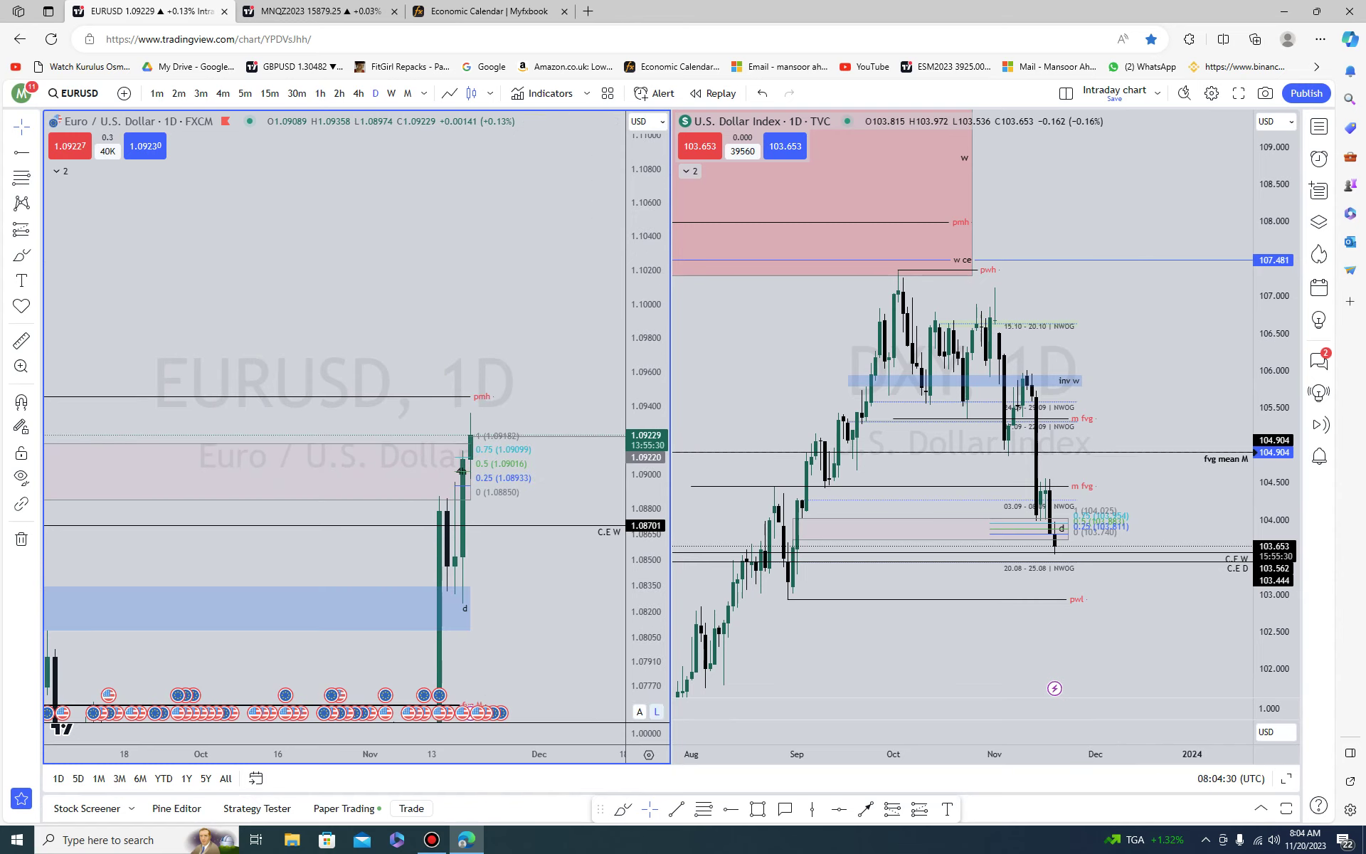
{"action": "left_click", "coordinate": [21, 477]}
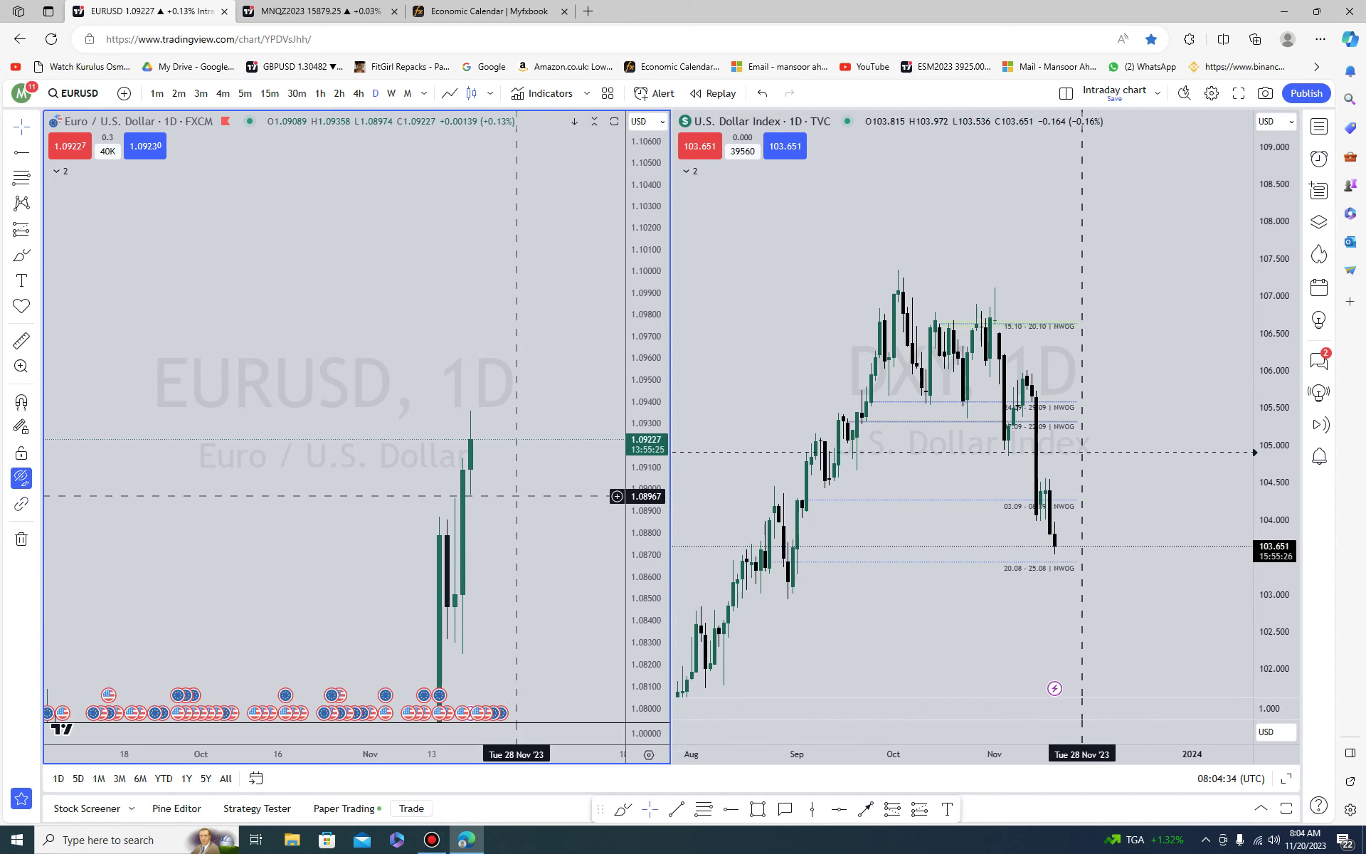
{"action": "left_click_drag", "start_coordinate": [516, 498], "coordinate": [483, 336]}
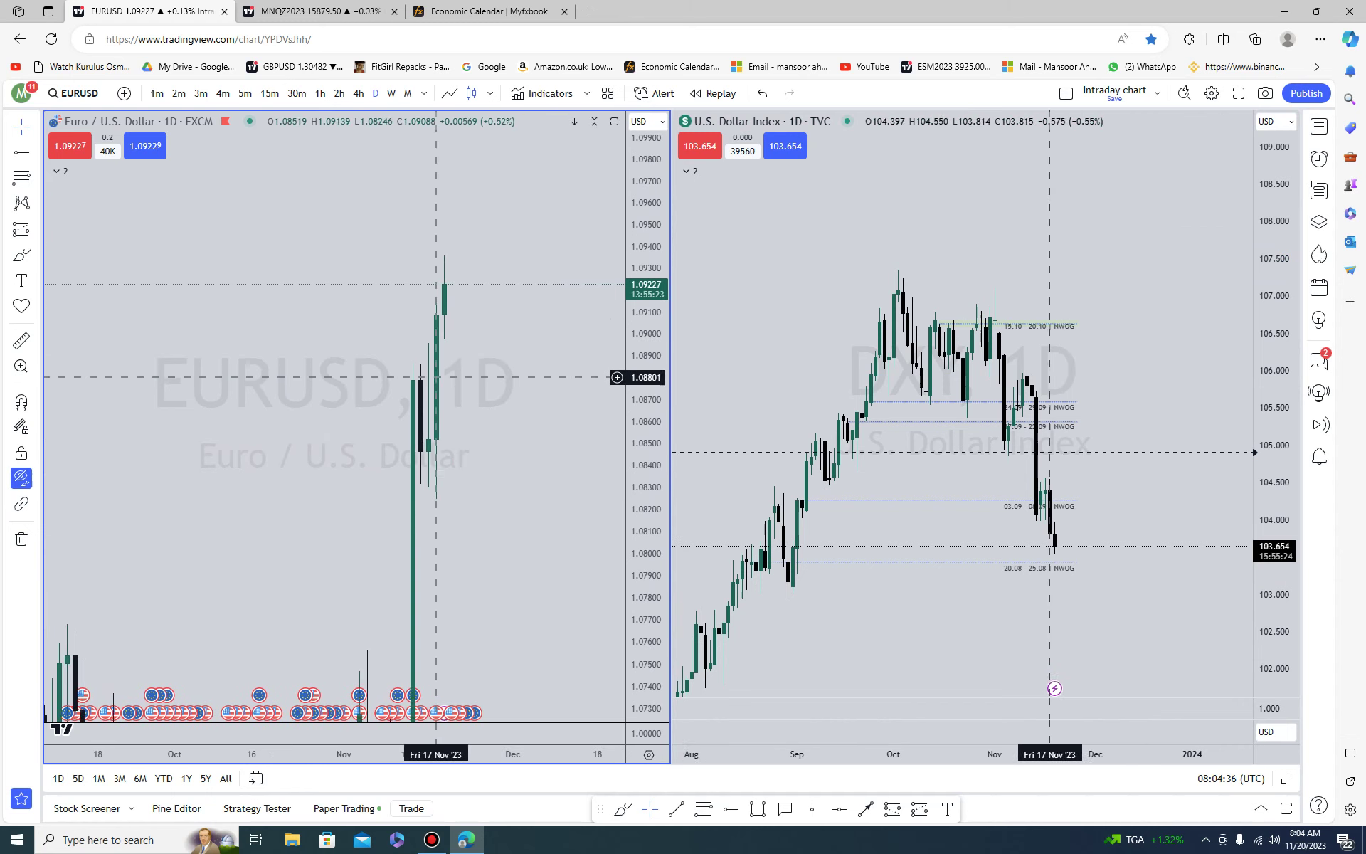
{"action": "left_click_drag", "start_coordinate": [646, 354], "coordinate": [638, 589]}
{"action": "key", "text": "ctrl+alt+h"}
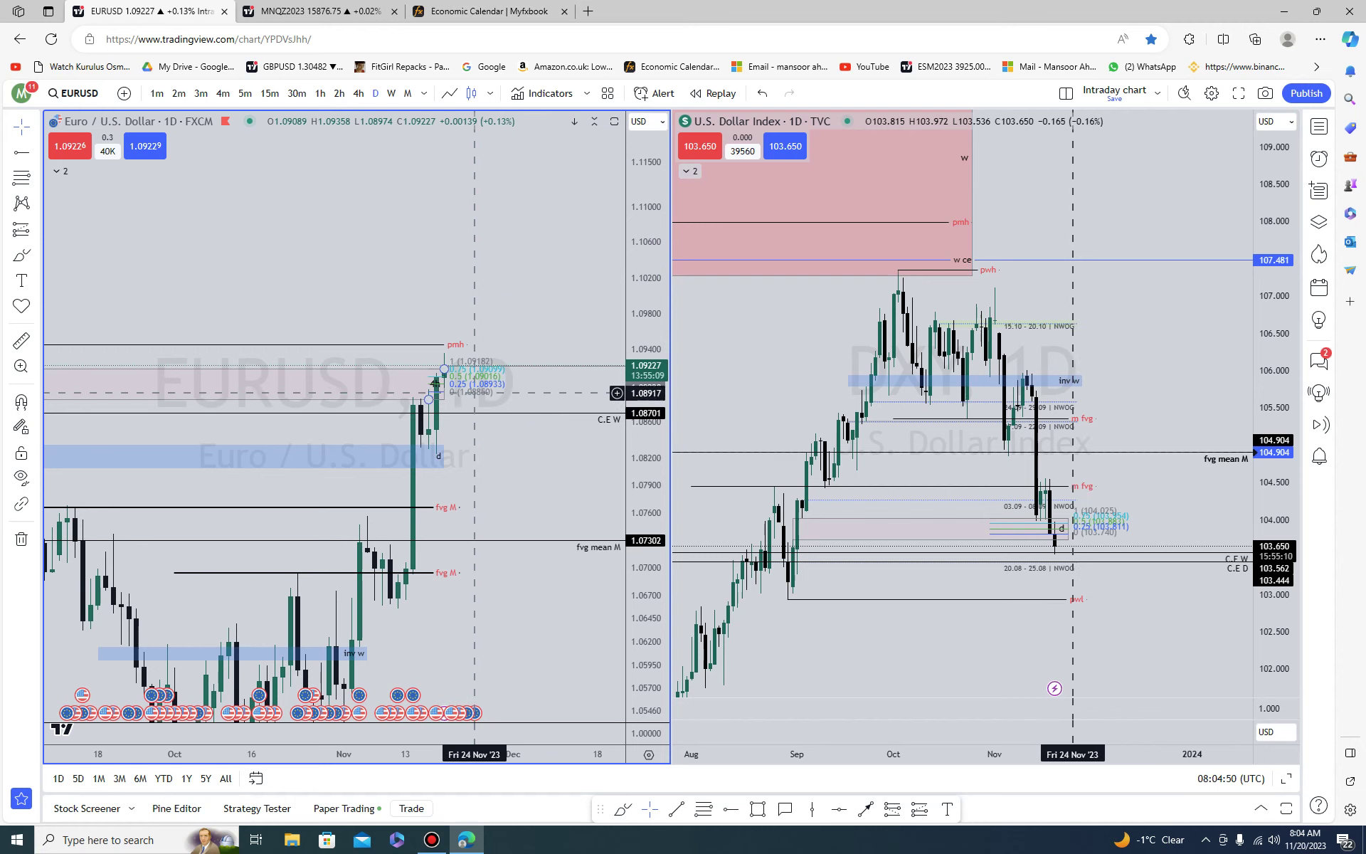
- Examine the EURUSD daily move from the July high to November against the marked gaps and the pmh line
{"action": "scroll", "coordinate": [476, 381], "scroll_direction": "down", "scroll_amount": 1}
{"action": "scroll", "coordinate": [476, 381], "scroll_direction": "down", "scroll_amount": 4}
{"action": "left_click_drag", "start_coordinate": [671, 288], "coordinate": [671, 288]}
{"action": "left_click_drag", "start_coordinate": [649, 454], "coordinate": [646, 621]}
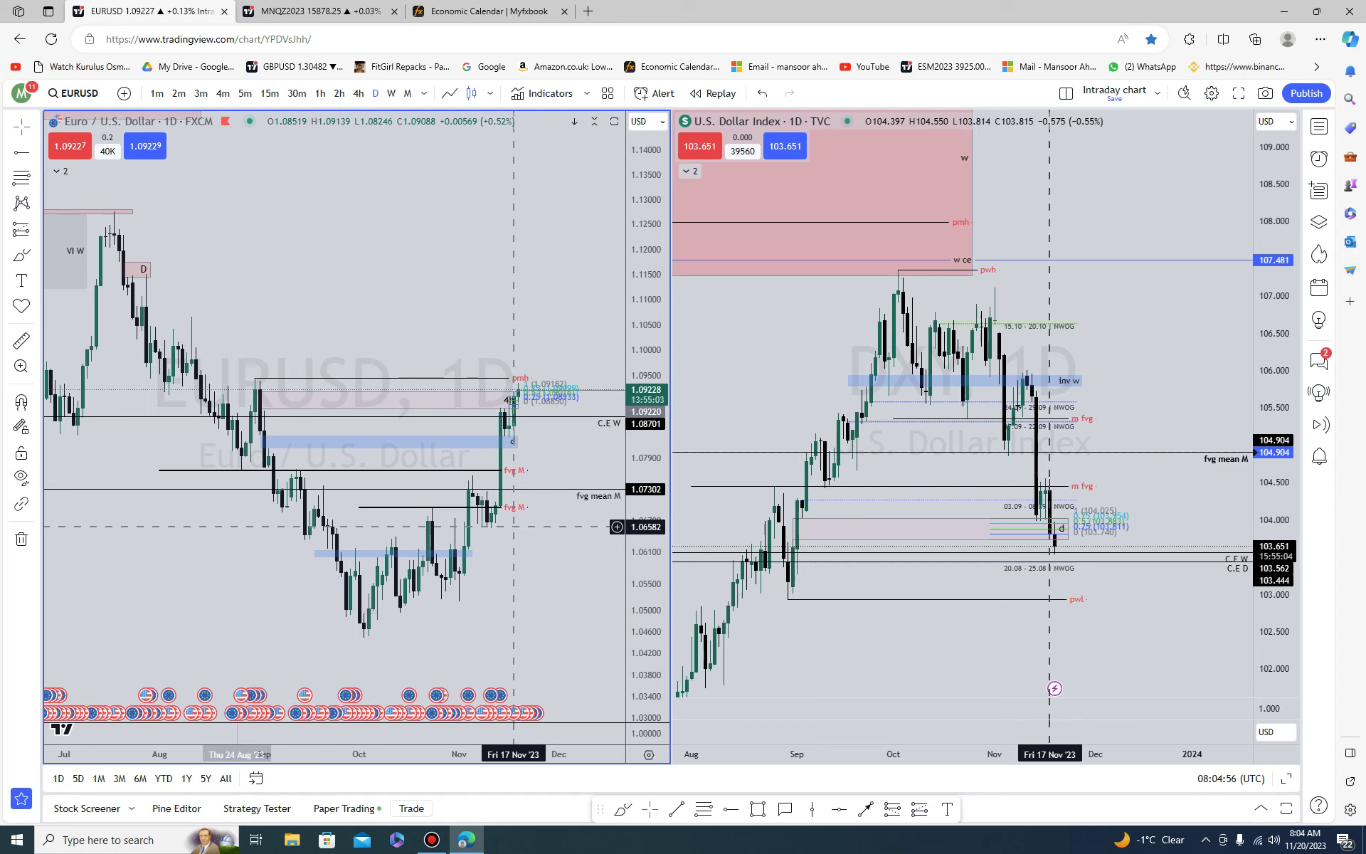
{"action": "scroll", "coordinate": [513, 525], "scroll_direction": "up", "scroll_amount": 2}
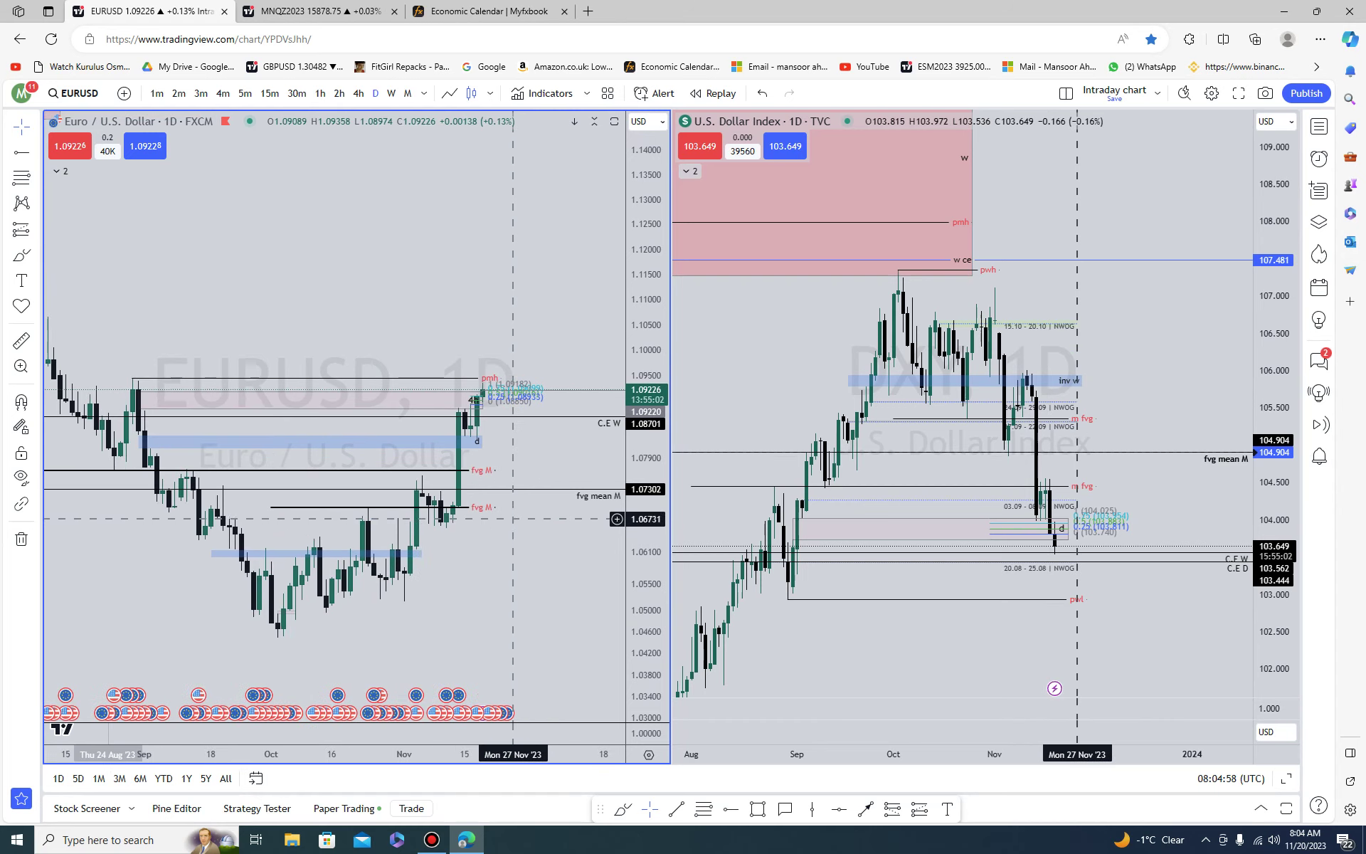
{"action": "scroll", "coordinate": [512, 506], "scroll_direction": "up", "scroll_amount": 1}
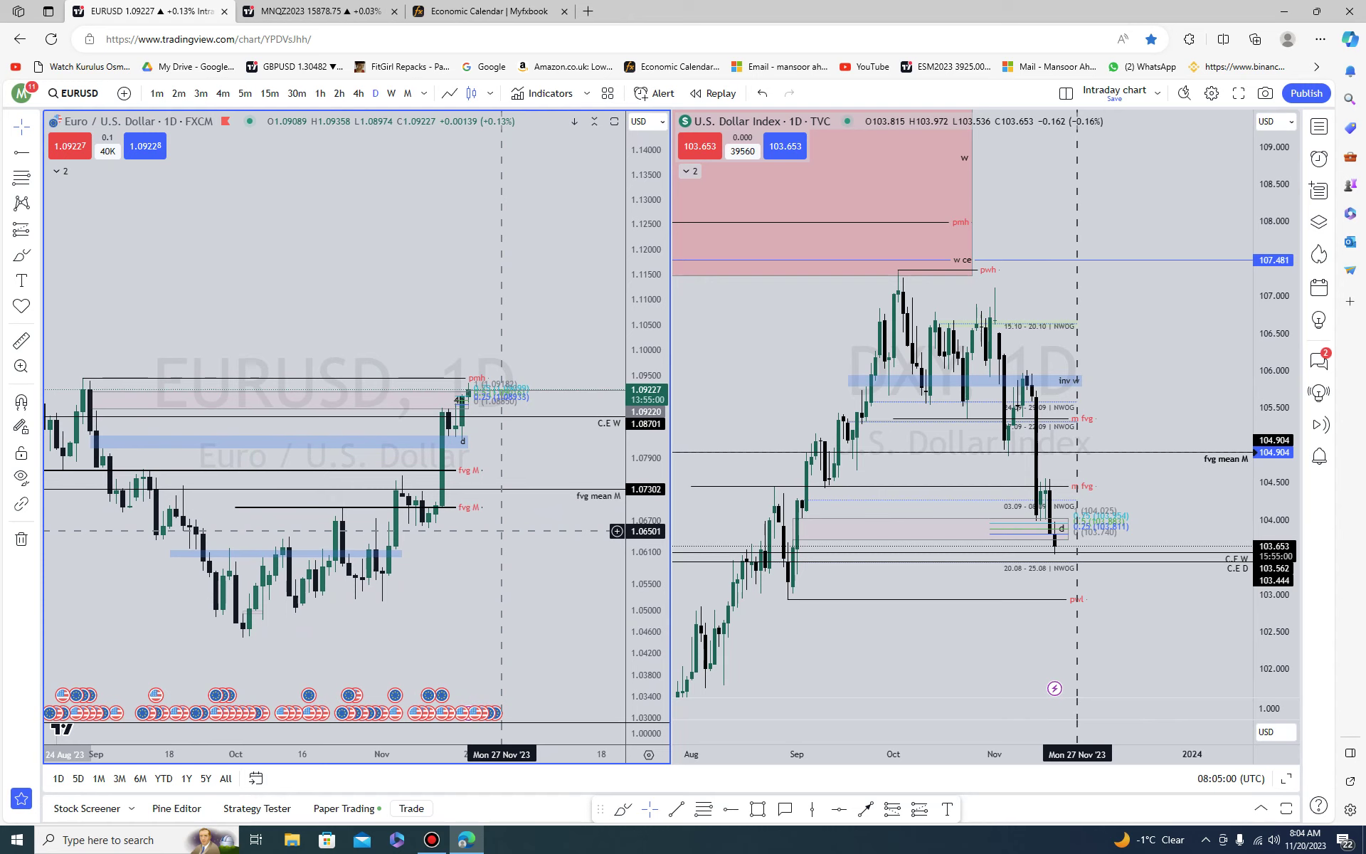
{"action": "scroll", "coordinate": [508, 518], "scroll_direction": "up", "scroll_amount": 1}
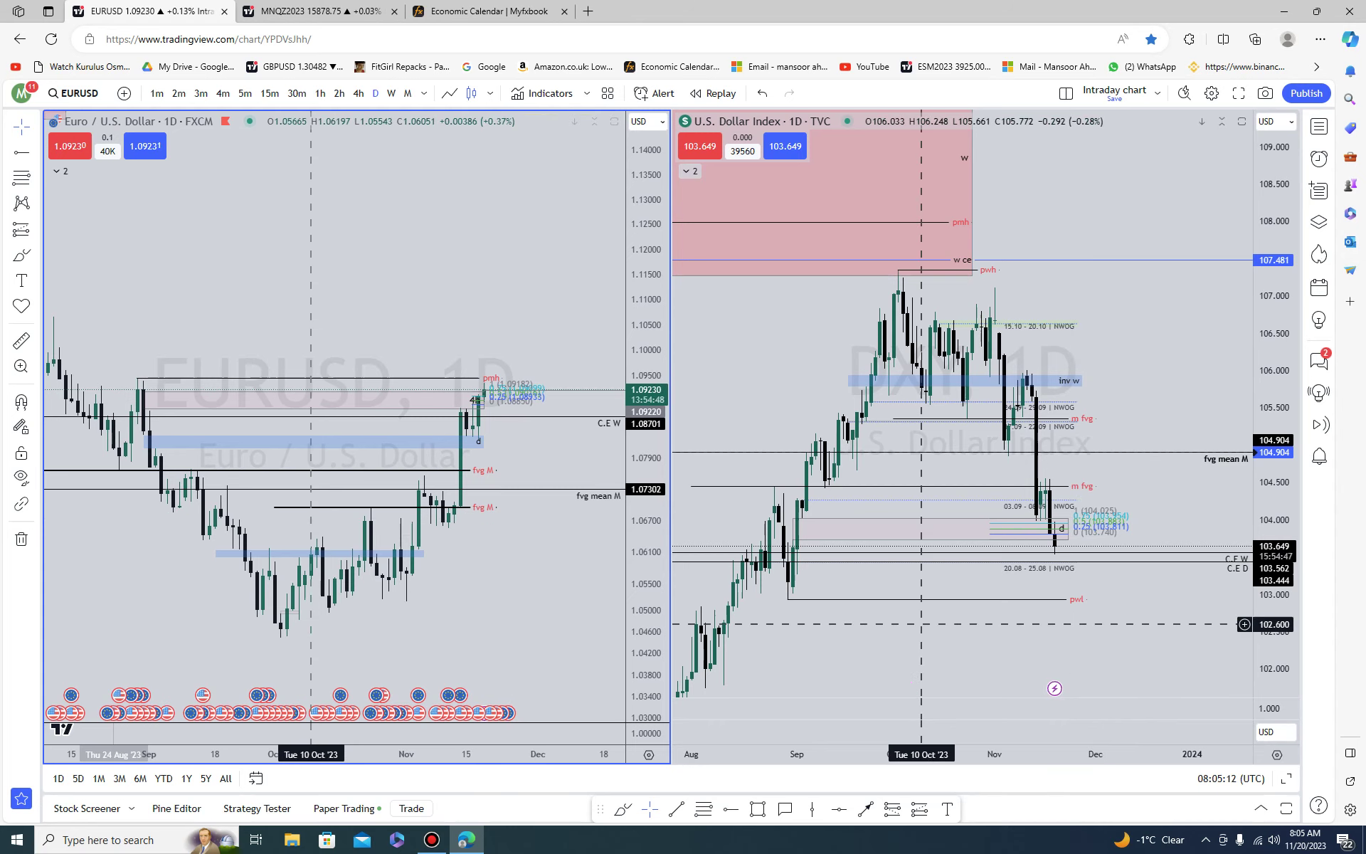
- Examine the DXY daily decline from the October high against the marked gaps, retracement levels and C.E lines
{"action": "scroll", "coordinate": [988, 605], "scroll_direction": "up", "scroll_amount": 1}
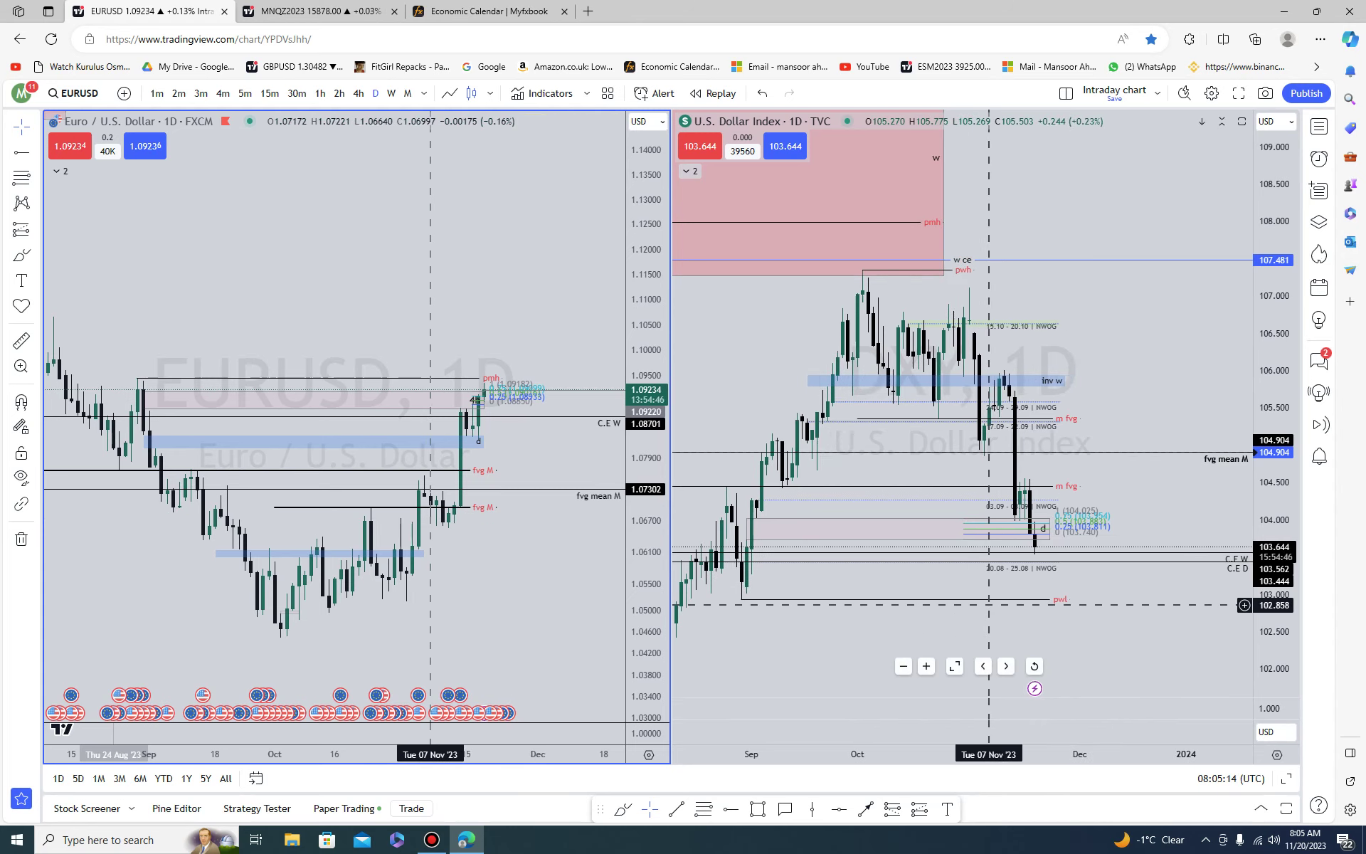
{"action": "scroll", "coordinate": [511, 575], "scroll_direction": "up", "scroll_amount": 4}
{"action": "left_click_drag", "start_coordinate": [1100, 649], "coordinate": [1274, 421]}
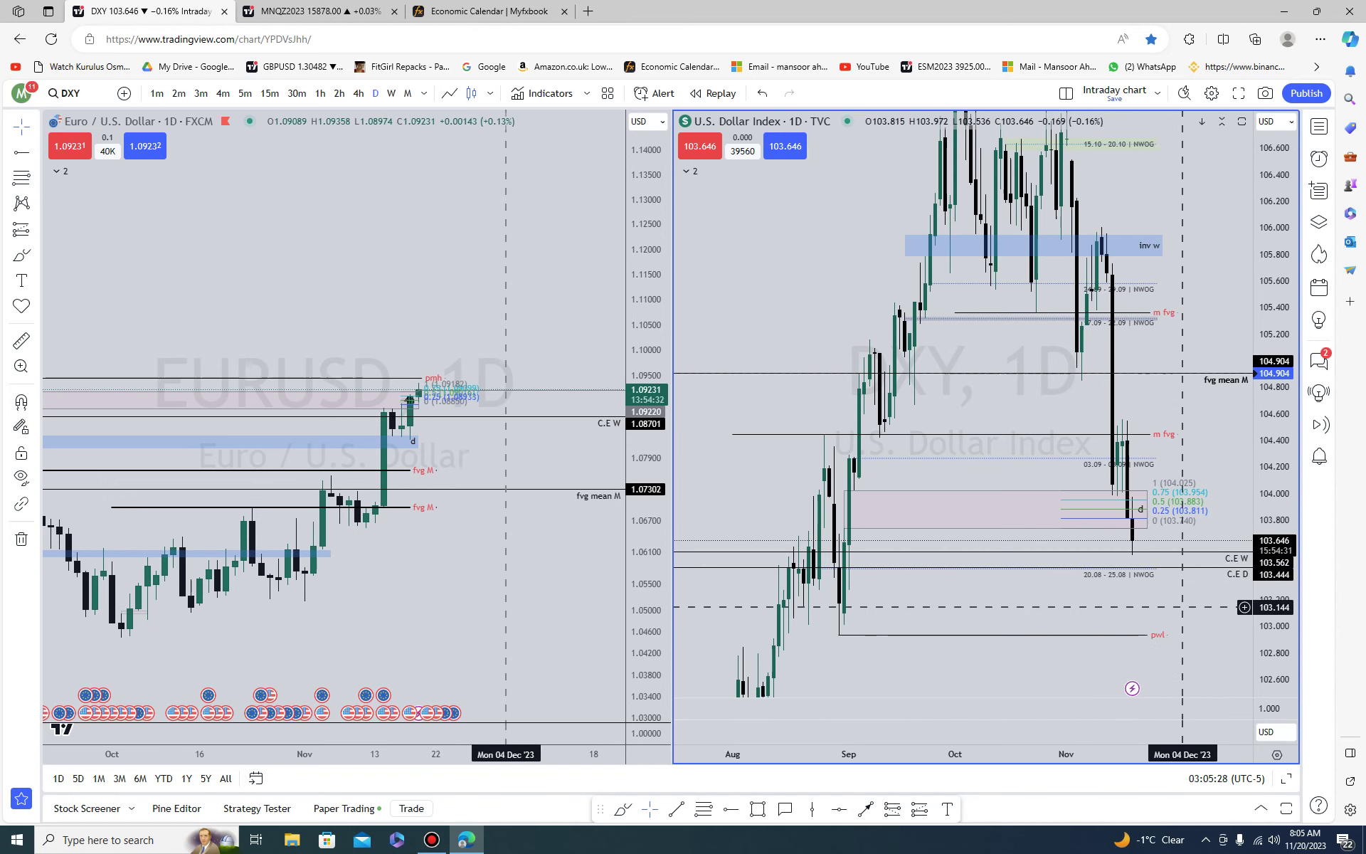
{"action": "scroll", "coordinate": [1187, 649], "scroll_direction": "up", "scroll_amount": 2}
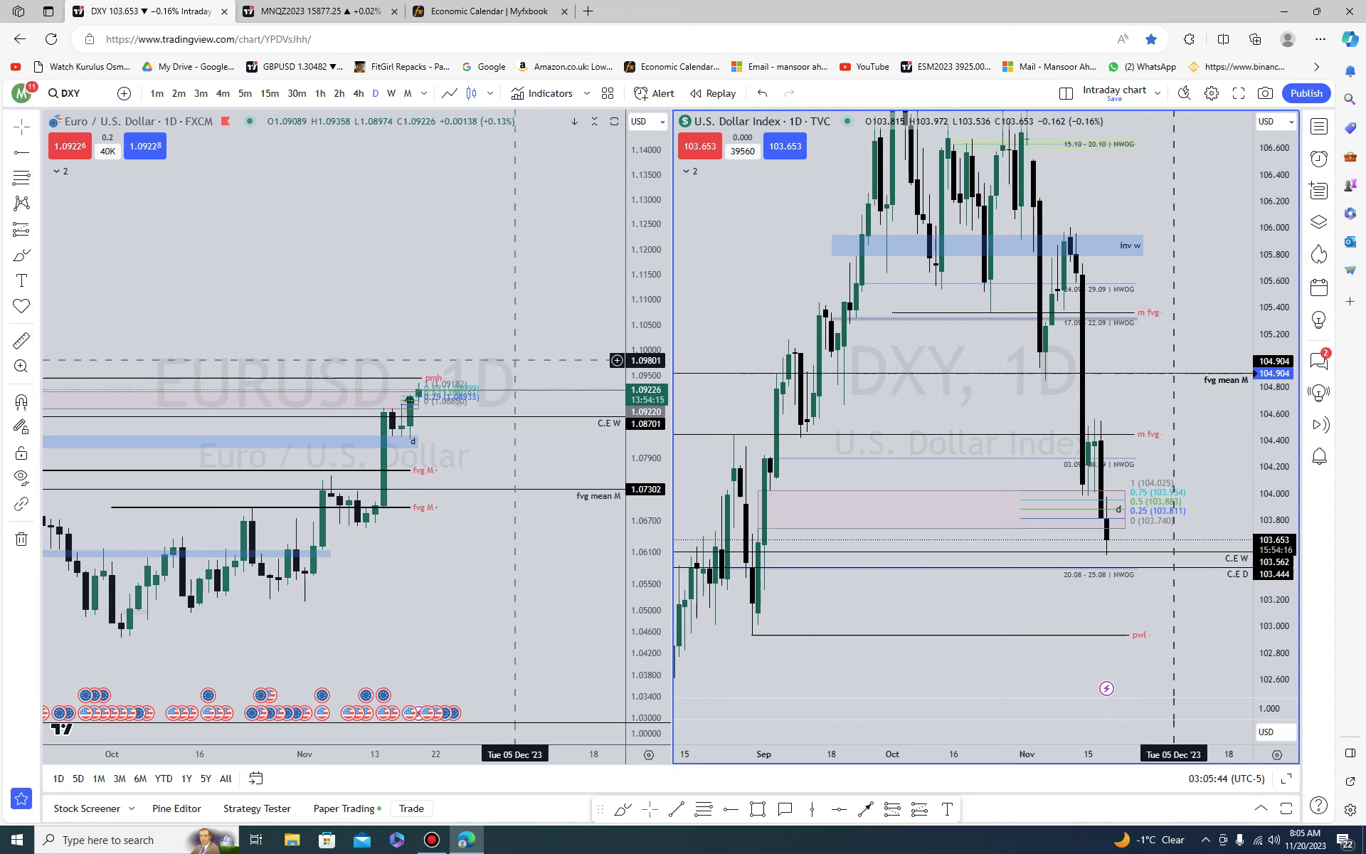
- Compare the latest EURUSD and DXY daily candles with all drawings hidden
{"action": "left_click_drag", "start_coordinate": [479, 309], "coordinate": [471, 330]}
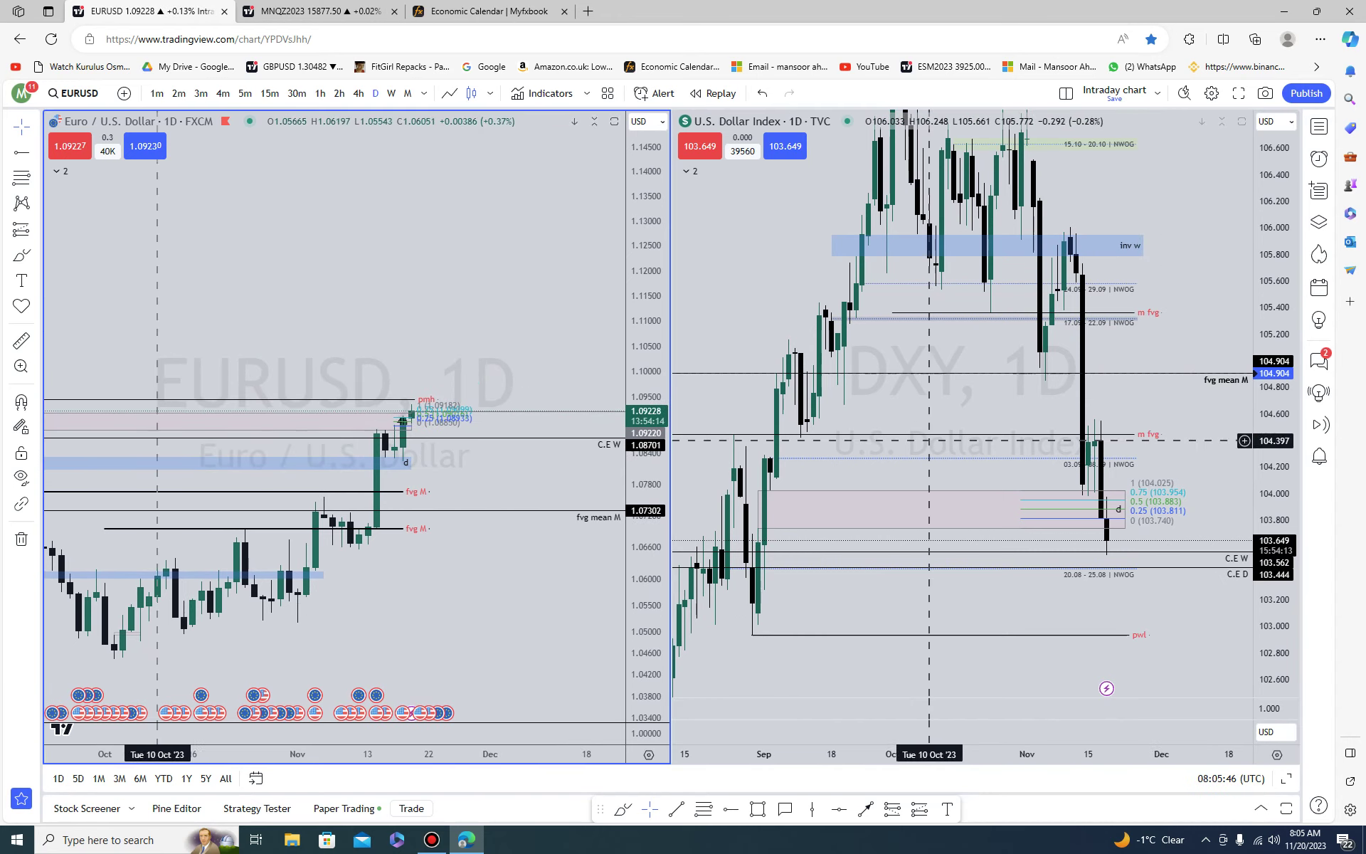
{"action": "left_click", "coordinate": [21, 477]}
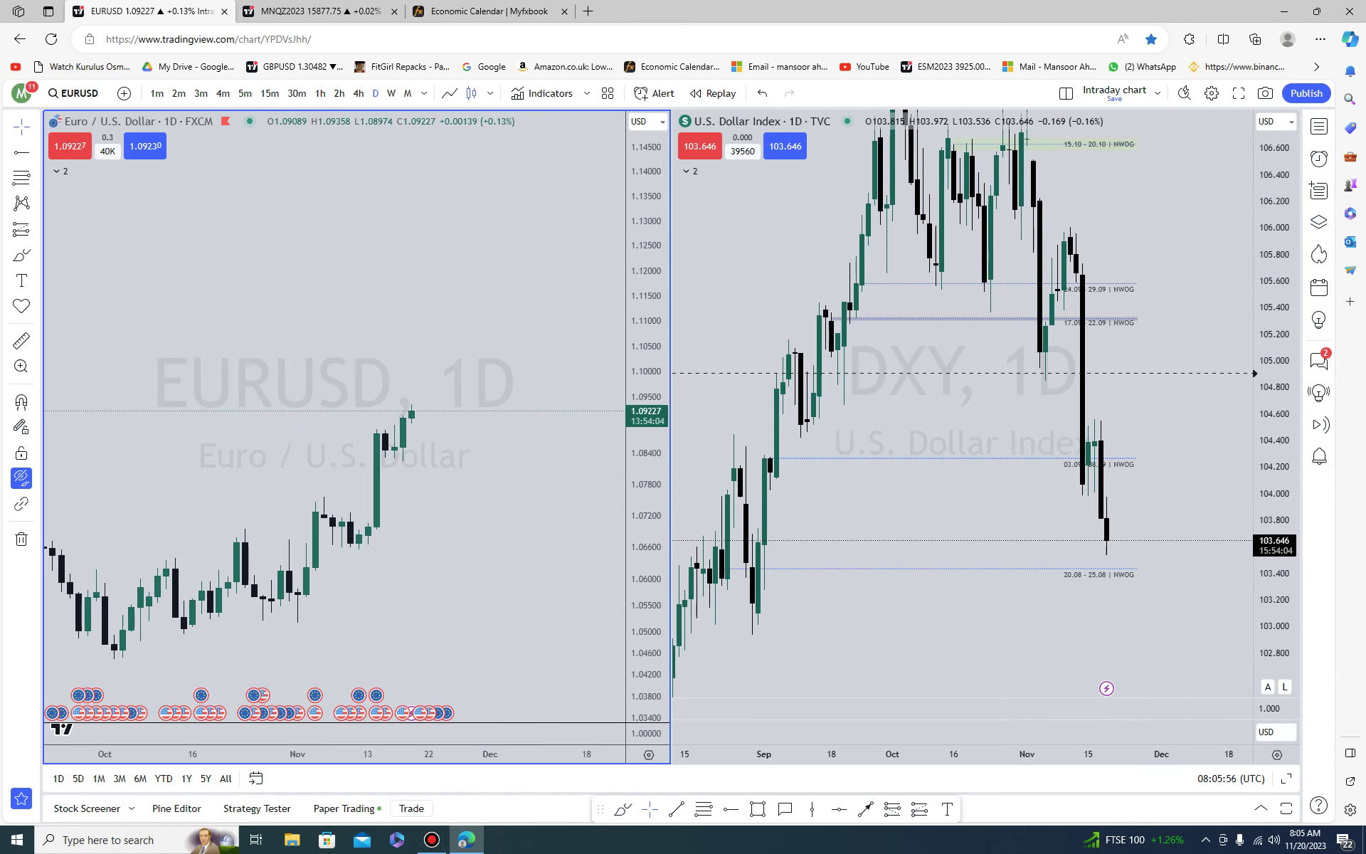
{"action": "left_click_drag", "start_coordinate": [1274, 564], "coordinate": [1275, 492]}
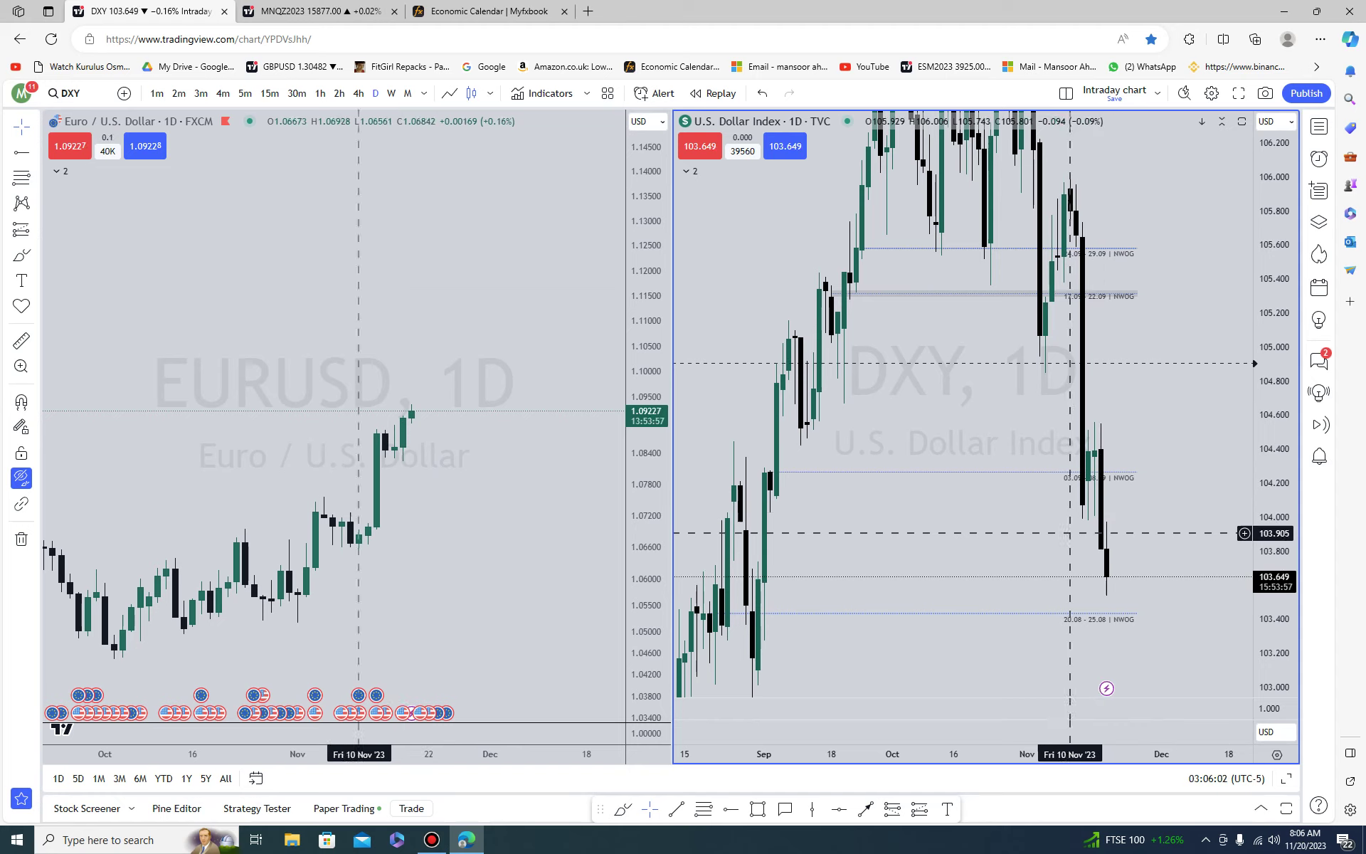
{"action": "left_click", "coordinate": [508, 450]}
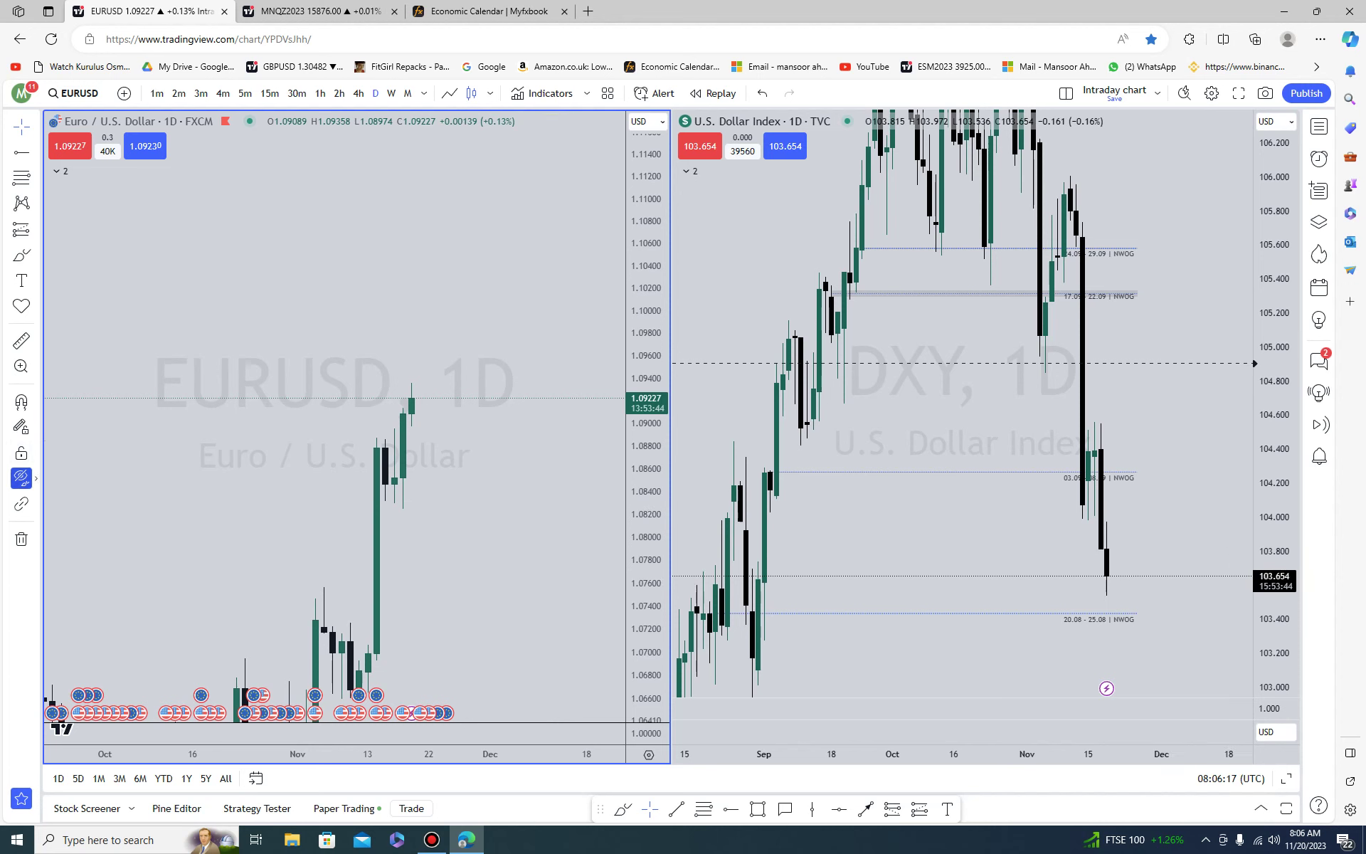
- Show the drawings again and extend the blue d zone below EURUSD's C.E W line to 21 Nov '23
{"action": "left_click", "coordinate": [21, 477]}
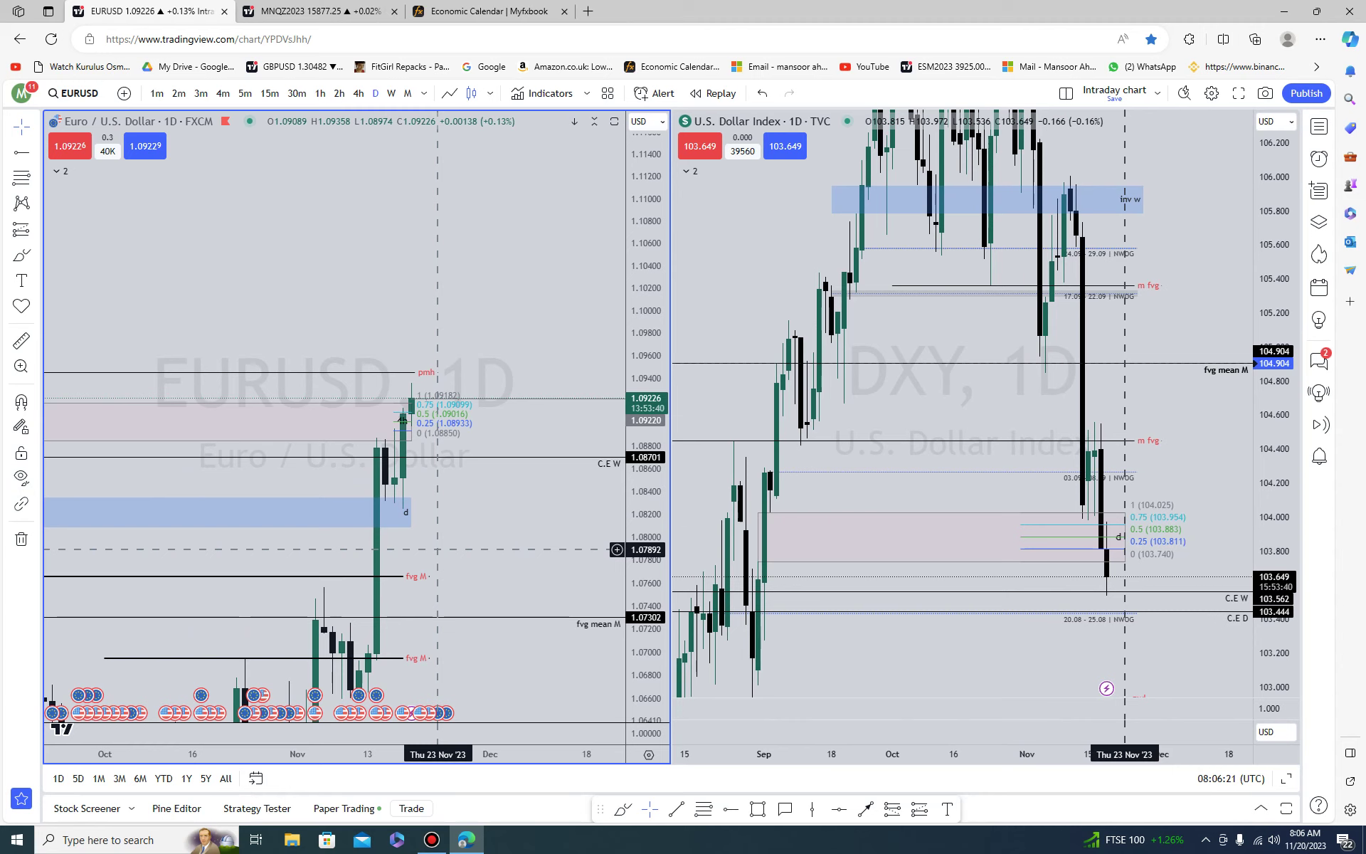
{"action": "left_click", "coordinate": [420, 512]}
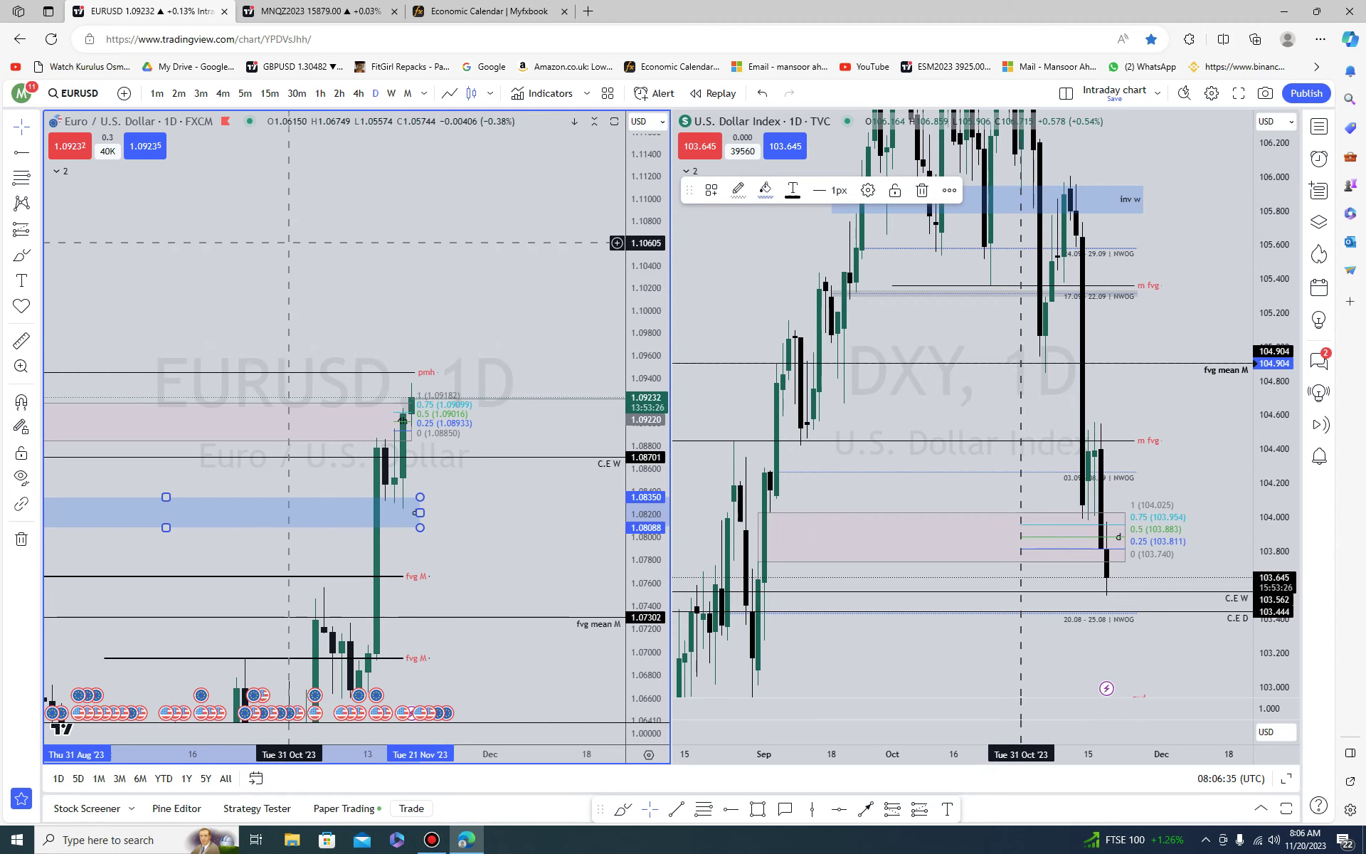
{"action": "left_click", "coordinate": [432, 839]}
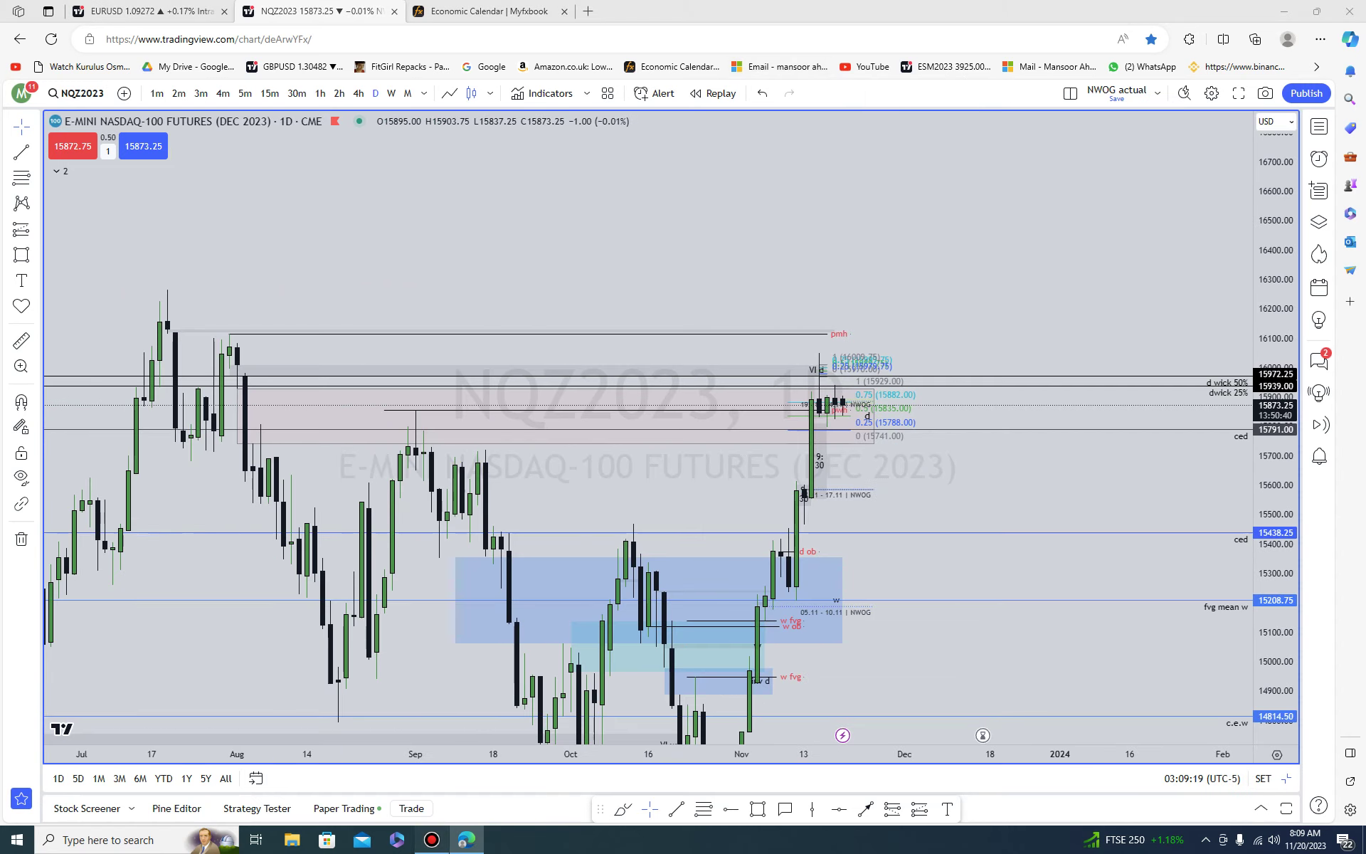
{"action": "left_click", "coordinate": [432, 839]}
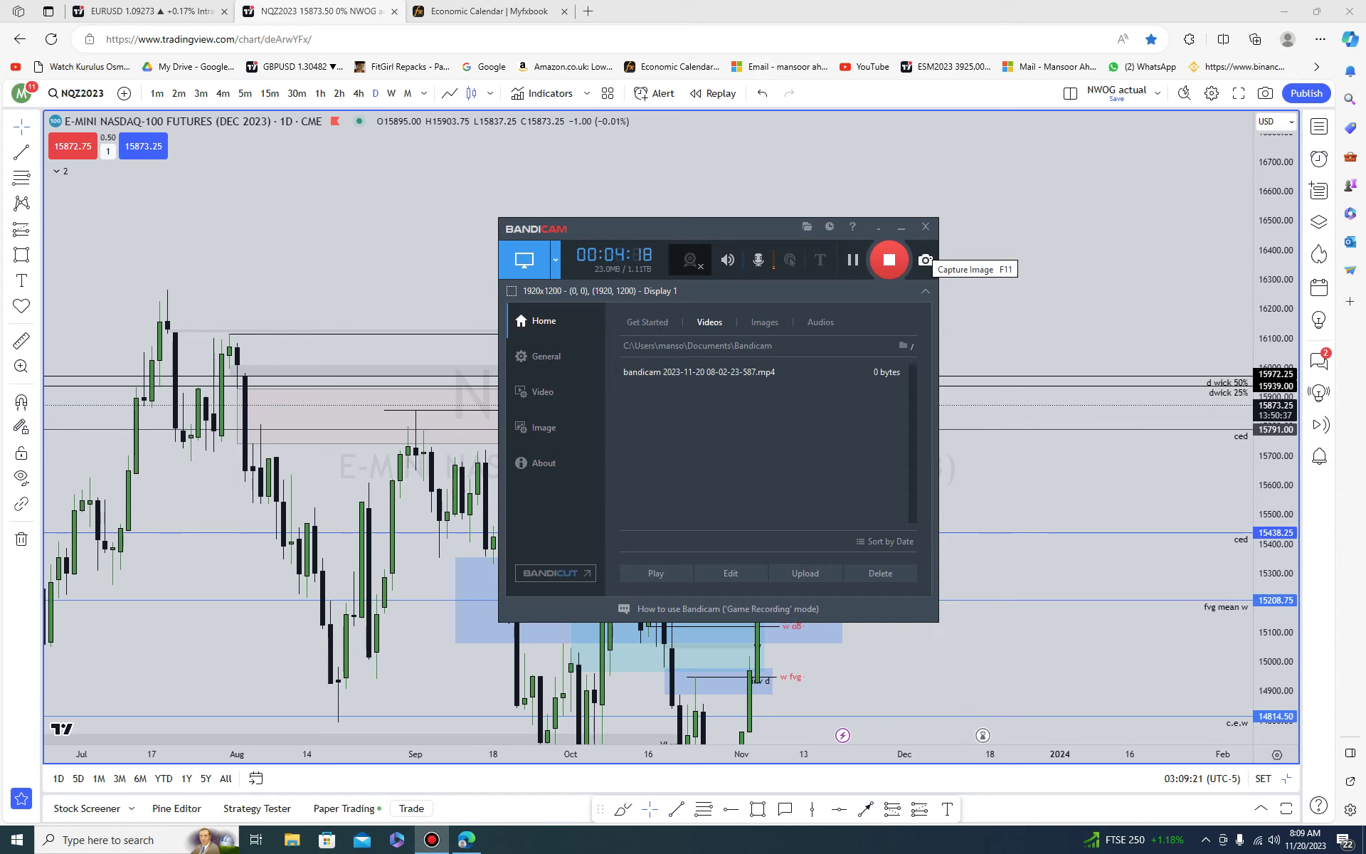
{"action": "left_click", "coordinate": [901, 226]}
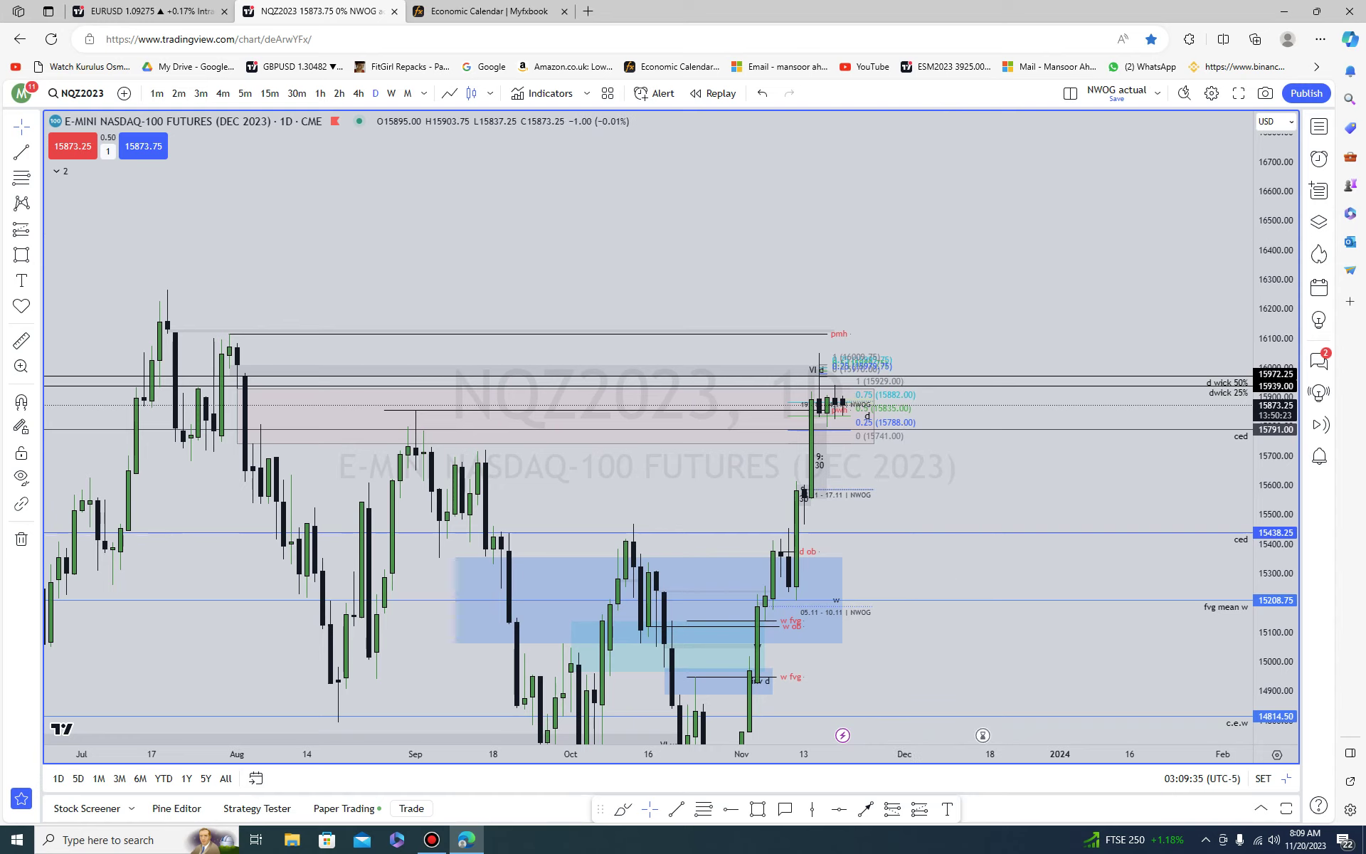
- Extend the grey VI D zone above the pmh line on the NQZ2023 daily chart to the end of the pmh line
{"action": "left_click_drag", "start_coordinate": [1275, 458], "coordinate": [1272, 200]}
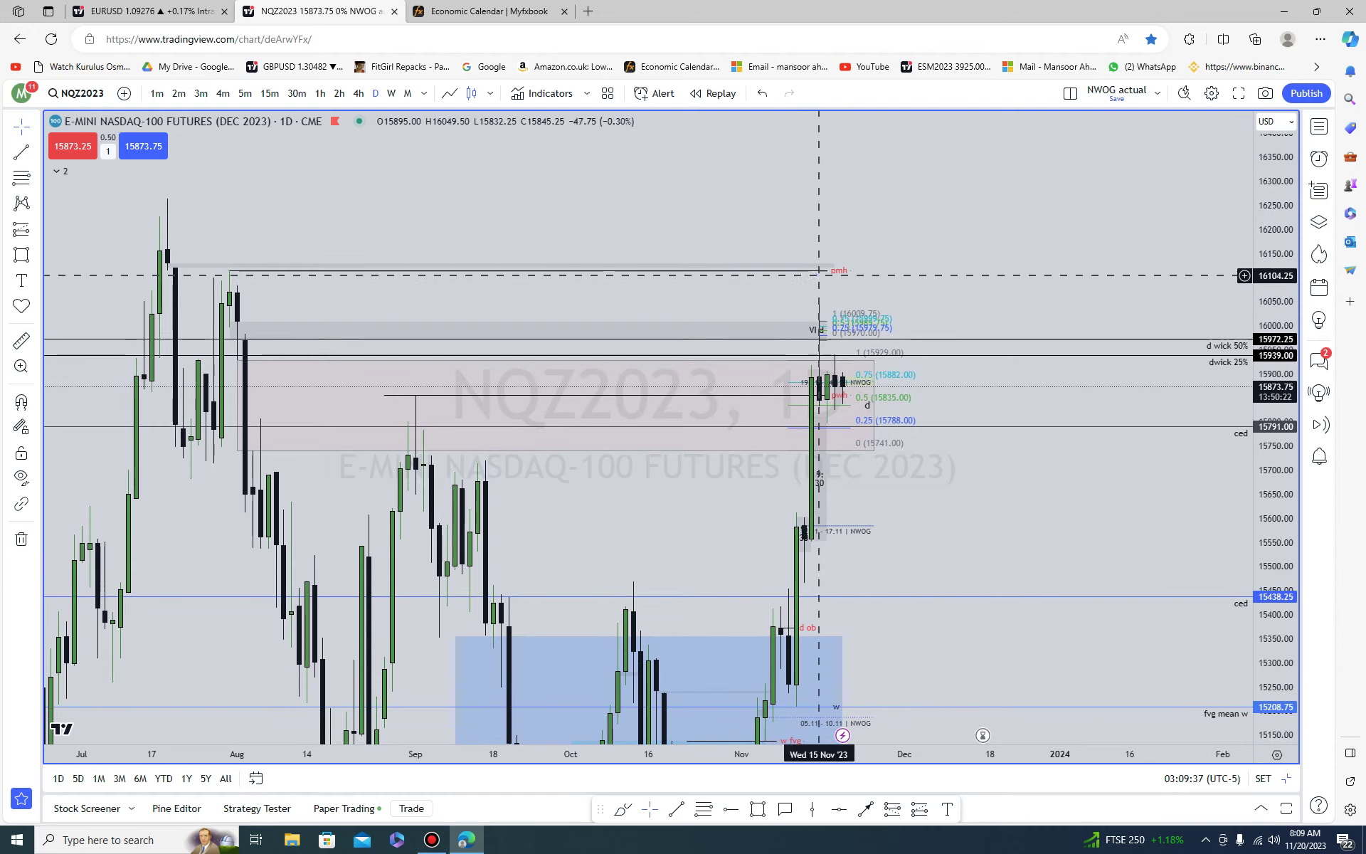
{"action": "left_click_drag", "start_coordinate": [851, 271], "coordinate": [997, 443]}
{"action": "left_click", "coordinate": [933, 299]}
{"action": "left_click_drag", "start_coordinate": [1275, 569], "coordinate": [1273, 285]}
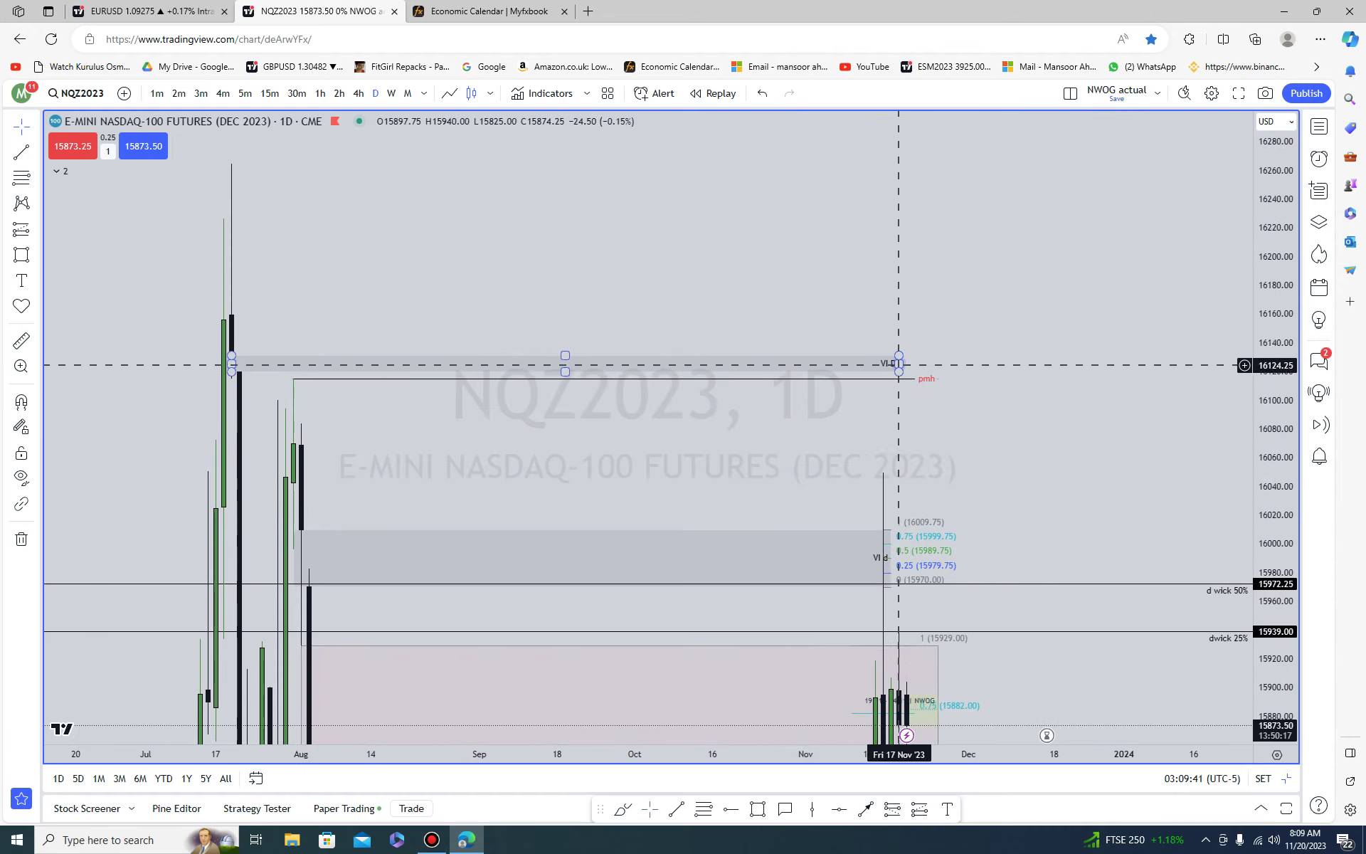
{"action": "left_click_drag", "start_coordinate": [901, 364], "coordinate": [914, 363]}
{"action": "left_click", "coordinate": [1002, 409]}
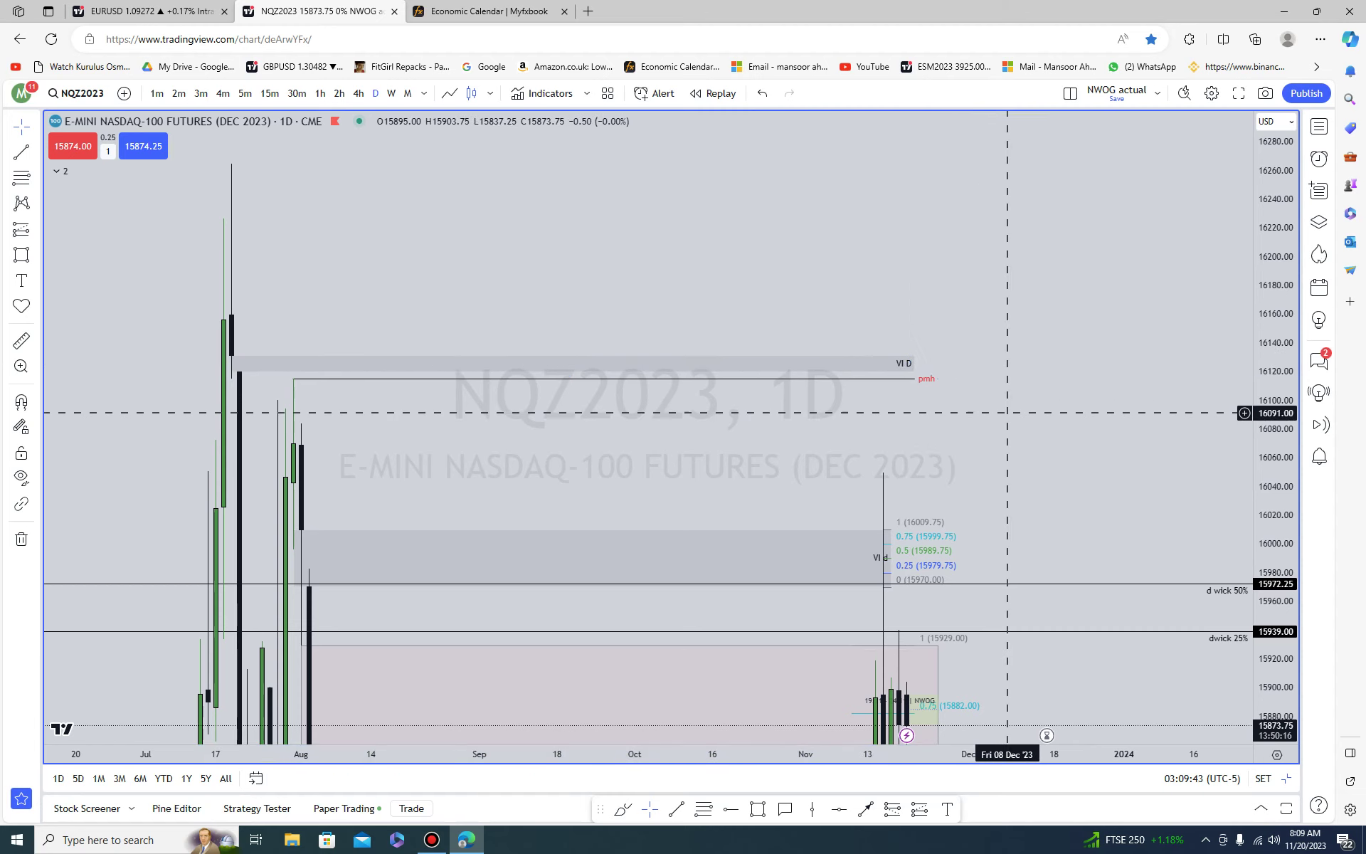
- Examine the mid-November NQZ2023 daily candles against the 9:30 zone, the quarter levels and the d wick lines
{"action": "left_click_drag", "start_coordinate": [1274, 286], "coordinate": [1272, 708]}
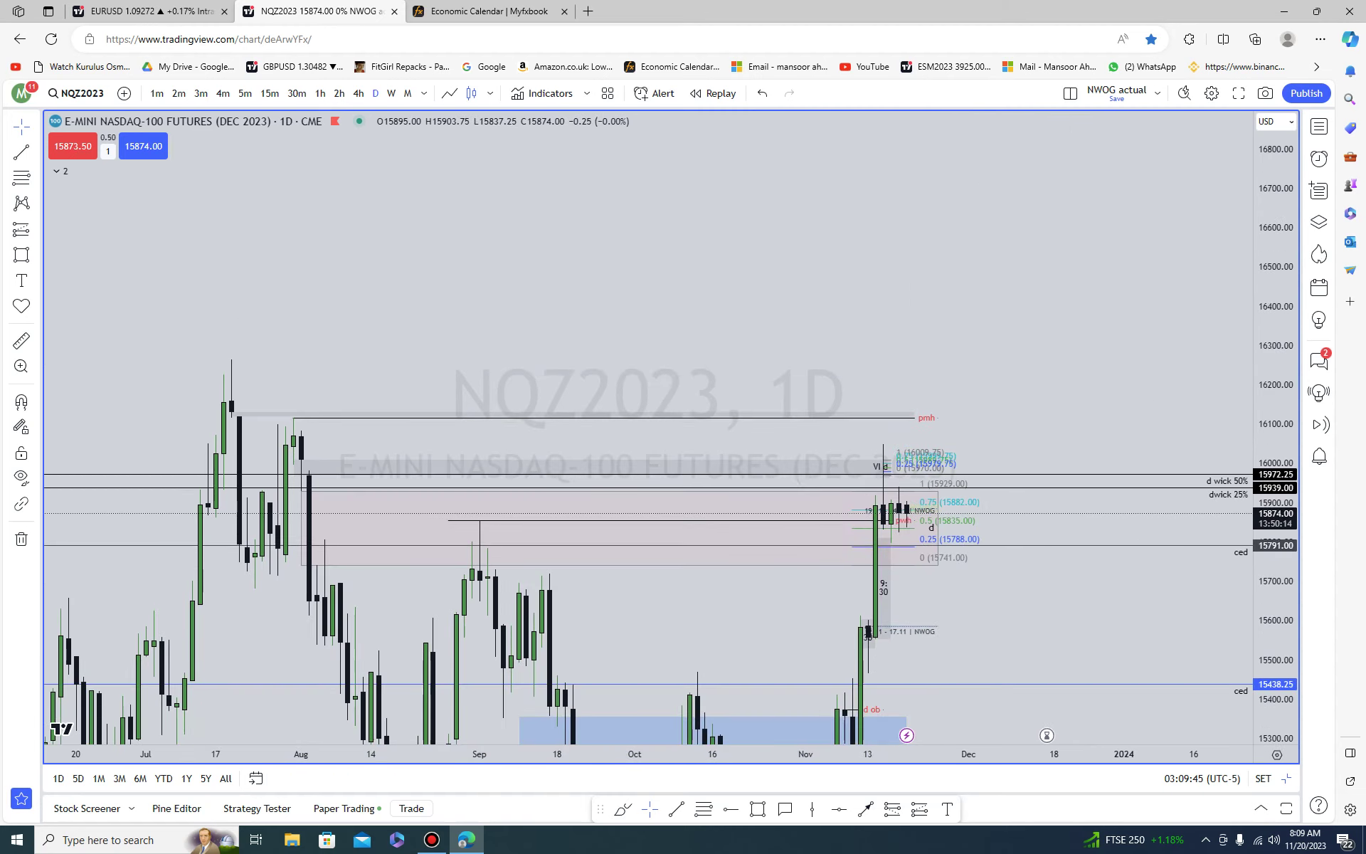
{"action": "left_click_drag", "start_coordinate": [1093, 567], "coordinate": [1194, 454]}
{"action": "scroll", "coordinate": [1193, 454], "scroll_direction": "up", "scroll_amount": 5}
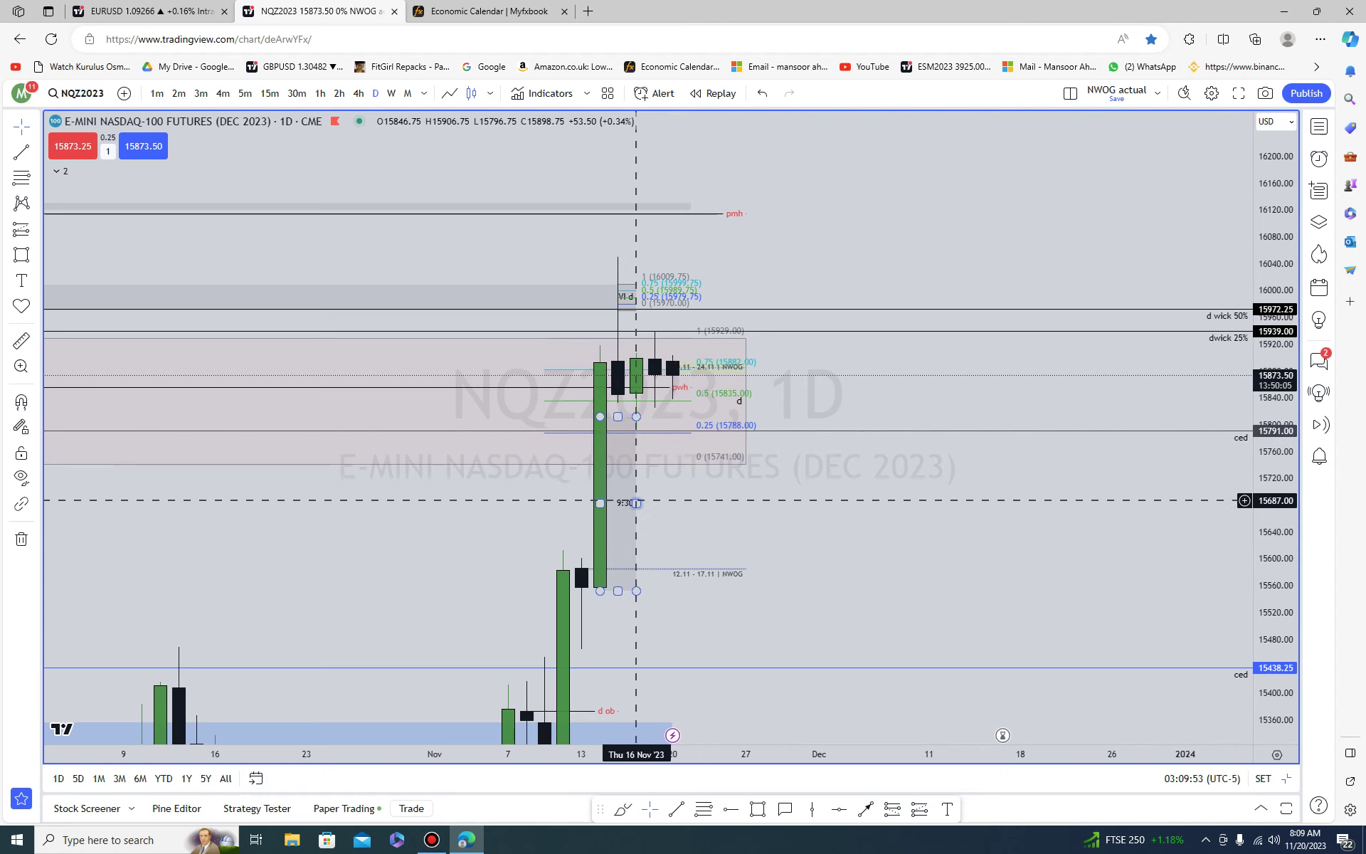
{"action": "left_click", "coordinate": [629, 501]}
{"action": "left_click", "coordinate": [708, 530]}
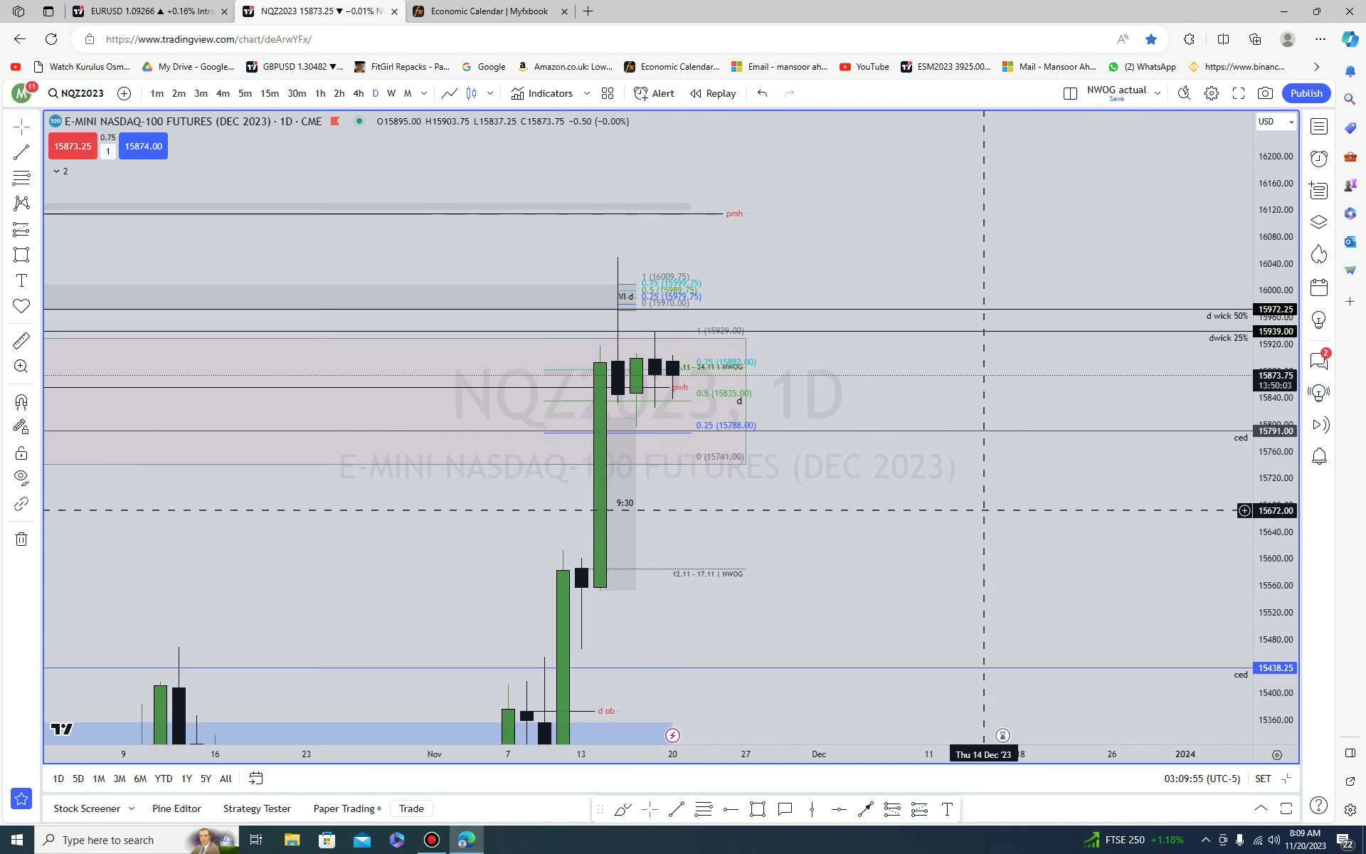
{"action": "left_click_drag", "start_coordinate": [984, 559], "coordinate": [1274, 479]}
{"action": "scroll", "coordinate": [1245, 645], "scroll_direction": "up", "scroll_amount": 4}
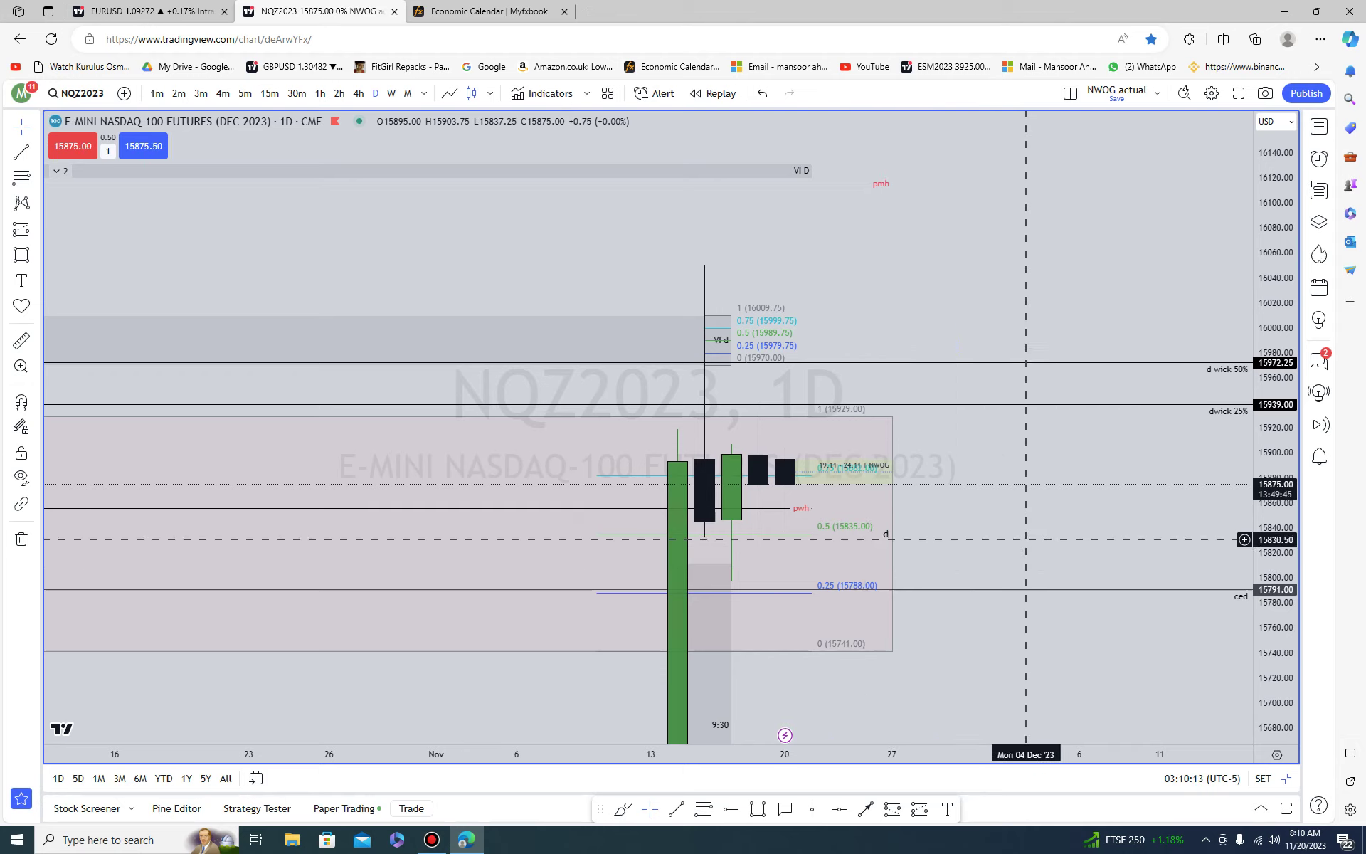
{"action": "left_click_drag", "start_coordinate": [1025, 548], "coordinate": [1212, 442]}
{"action": "left_click_drag", "start_coordinate": [1270, 396], "coordinate": [1270, 407]}
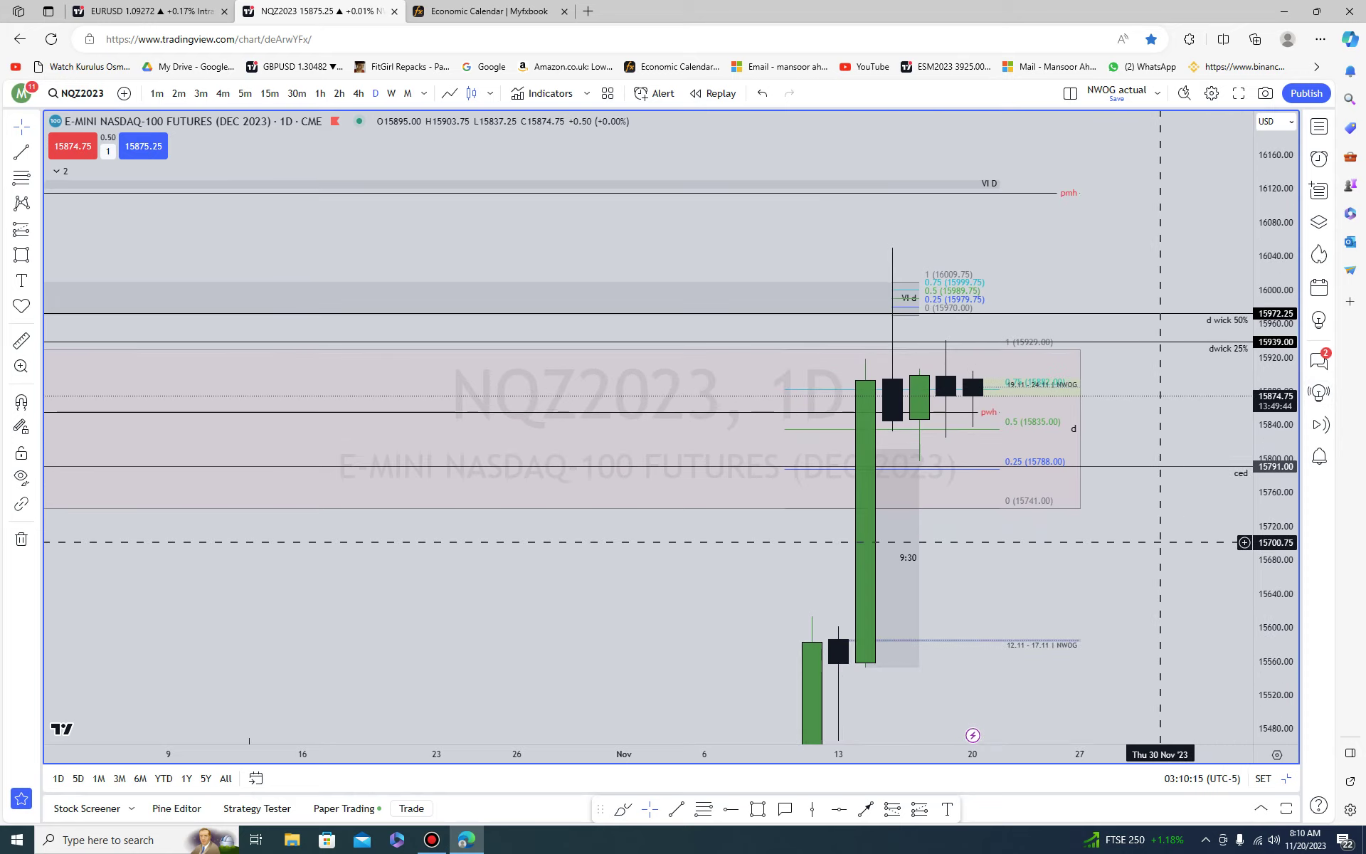
{"action": "left_click_drag", "start_coordinate": [1128, 555], "coordinate": [1007, 598]}
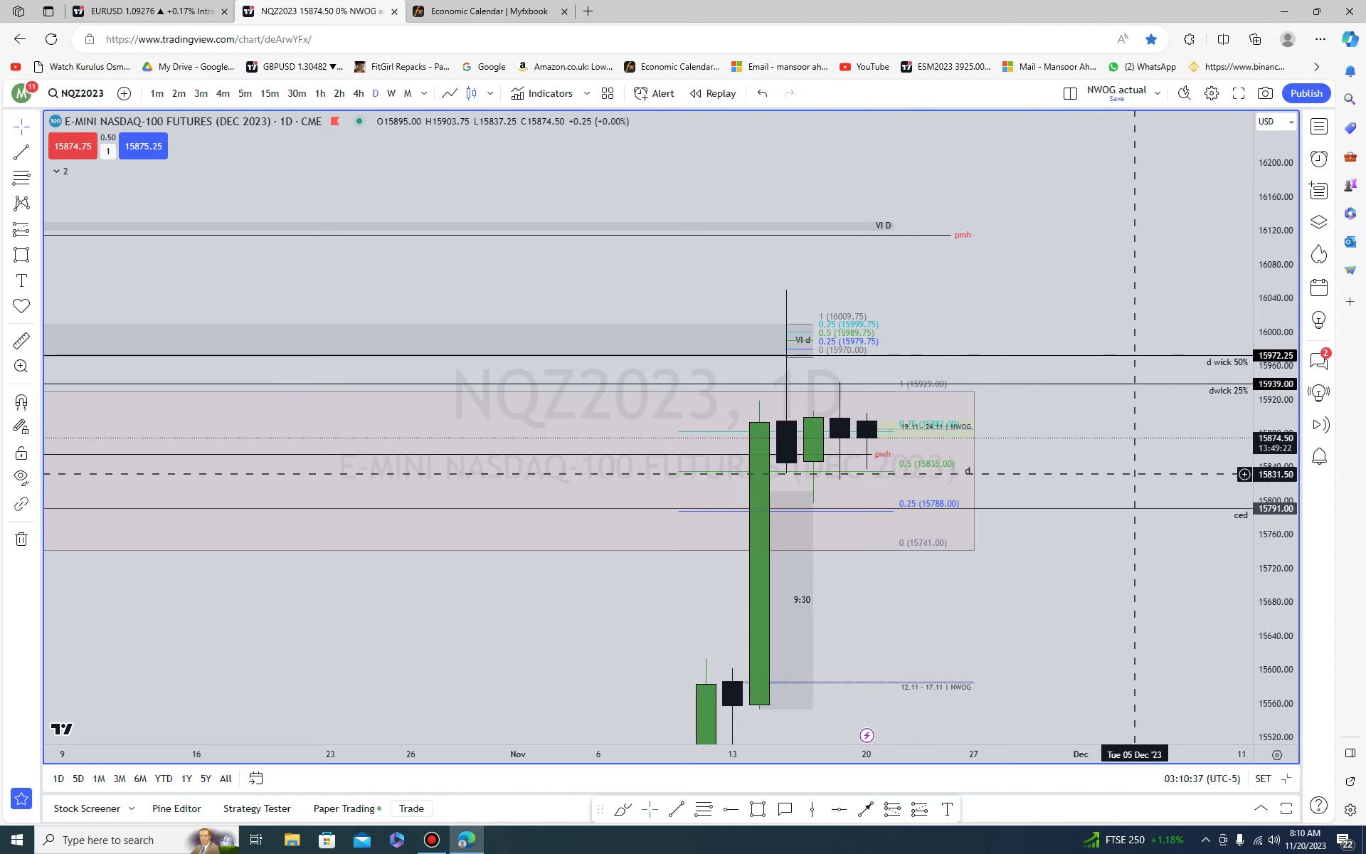
- Draw a trend line labelled pwh from the 15 Nov '23 wick high at 16049.50 horizontally to 24 Nov '23
{"action": "left_click_drag", "start_coordinate": [1135, 473], "coordinate": [1165, 540]}
{"action": "left_click_drag", "start_coordinate": [1276, 617], "coordinate": [1270, 338]}
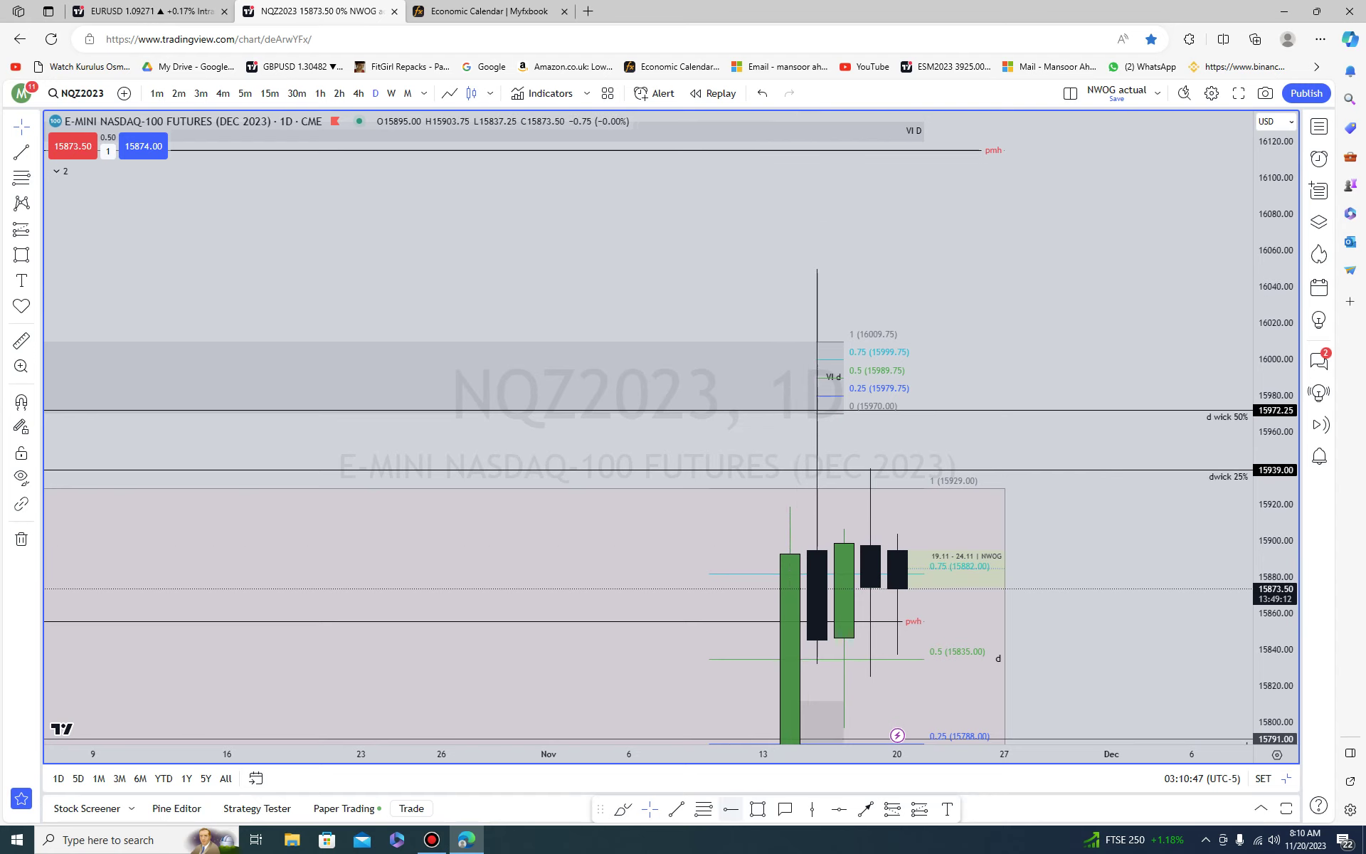
{"action": "left_click", "coordinate": [677, 809]}
{"action": "left_click", "coordinate": [817, 269]}
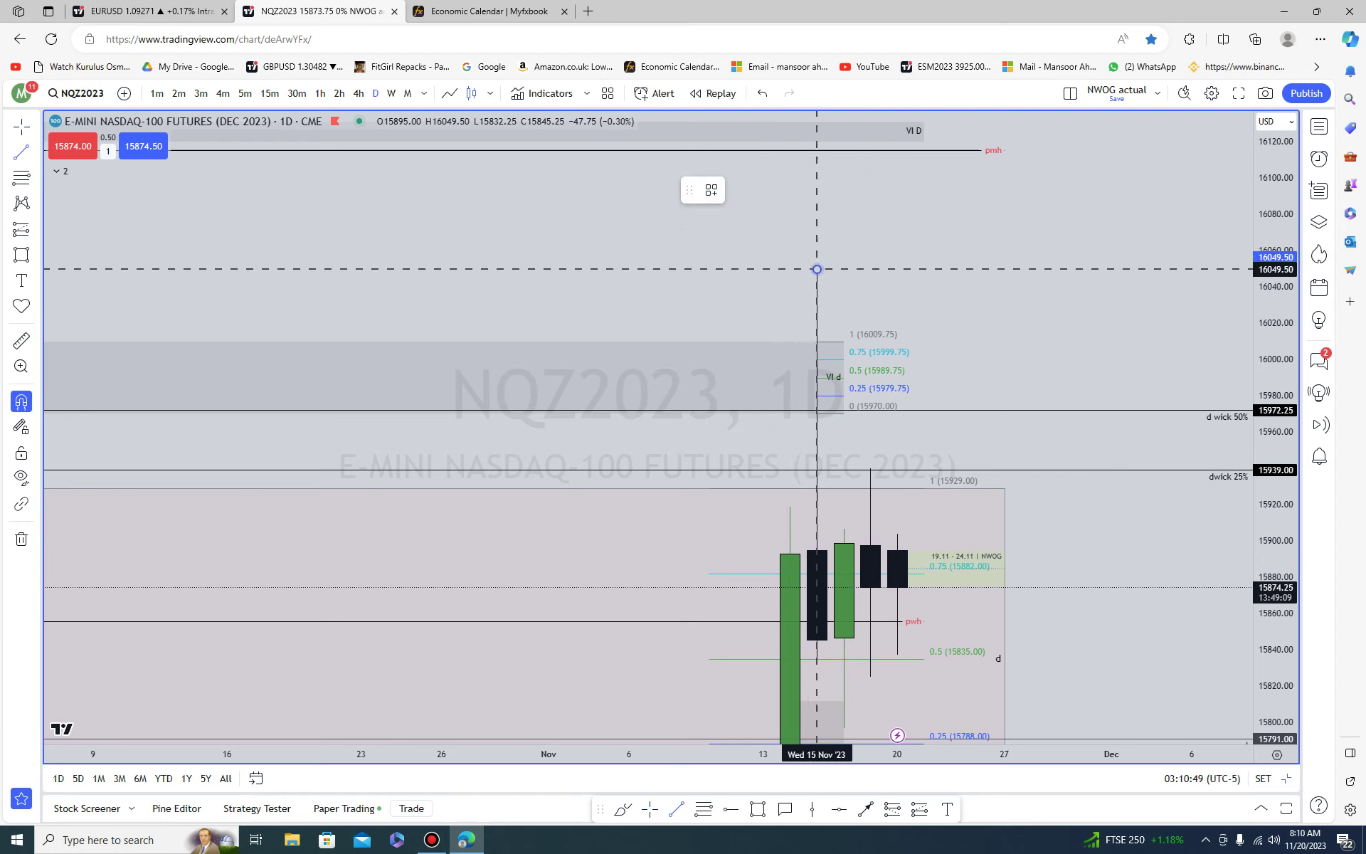
{"action": "left_click", "coordinate": [978, 269]}
{"action": "double_click", "coordinate": [978, 269]}
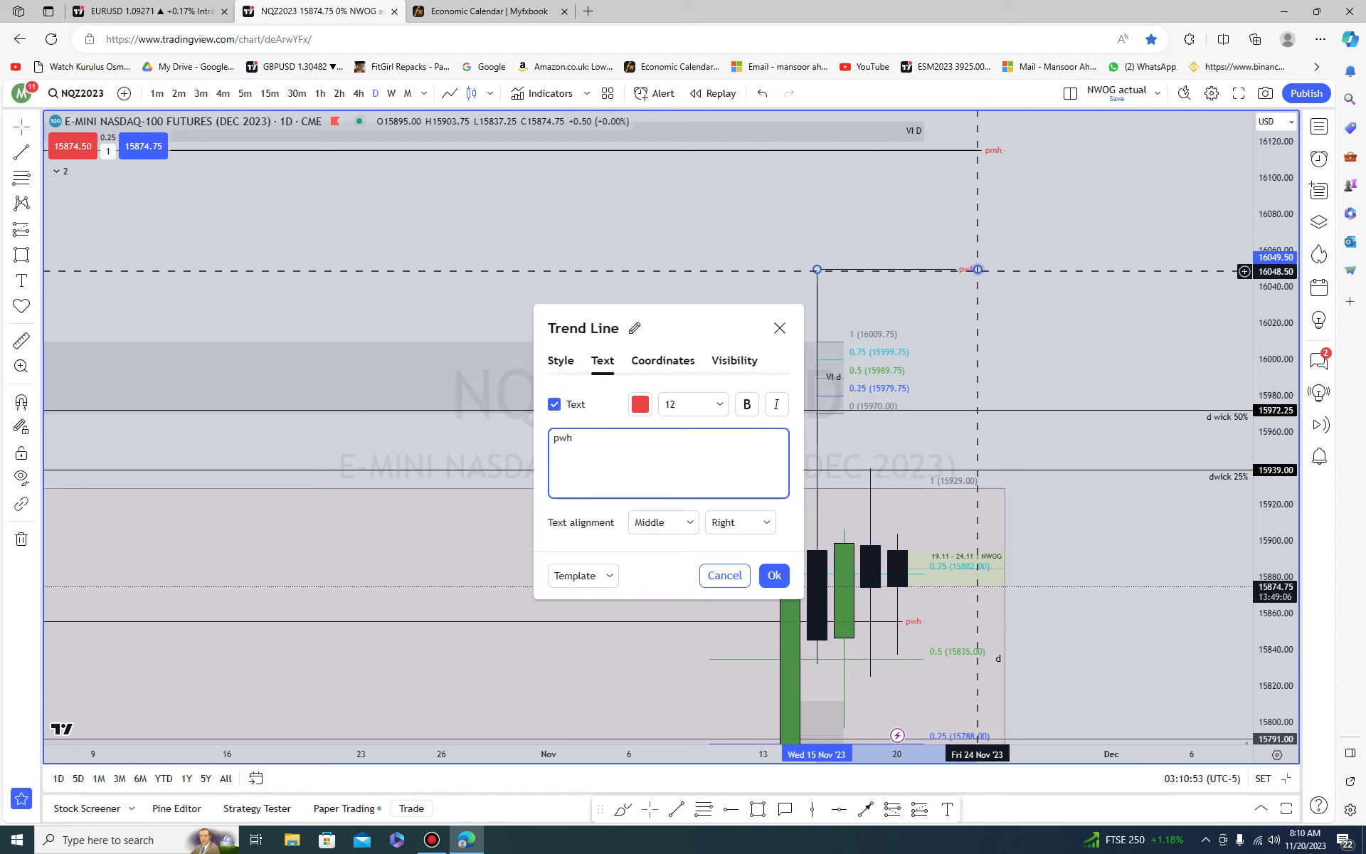
{"action": "left_click", "coordinate": [1031, 216]}
- Examine the NQZ2023 daily move from September to November against the weekly zones and the pwh and pmh highs
{"action": "left_click_drag", "start_coordinate": [1271, 214], "coordinate": [1270, 619]}
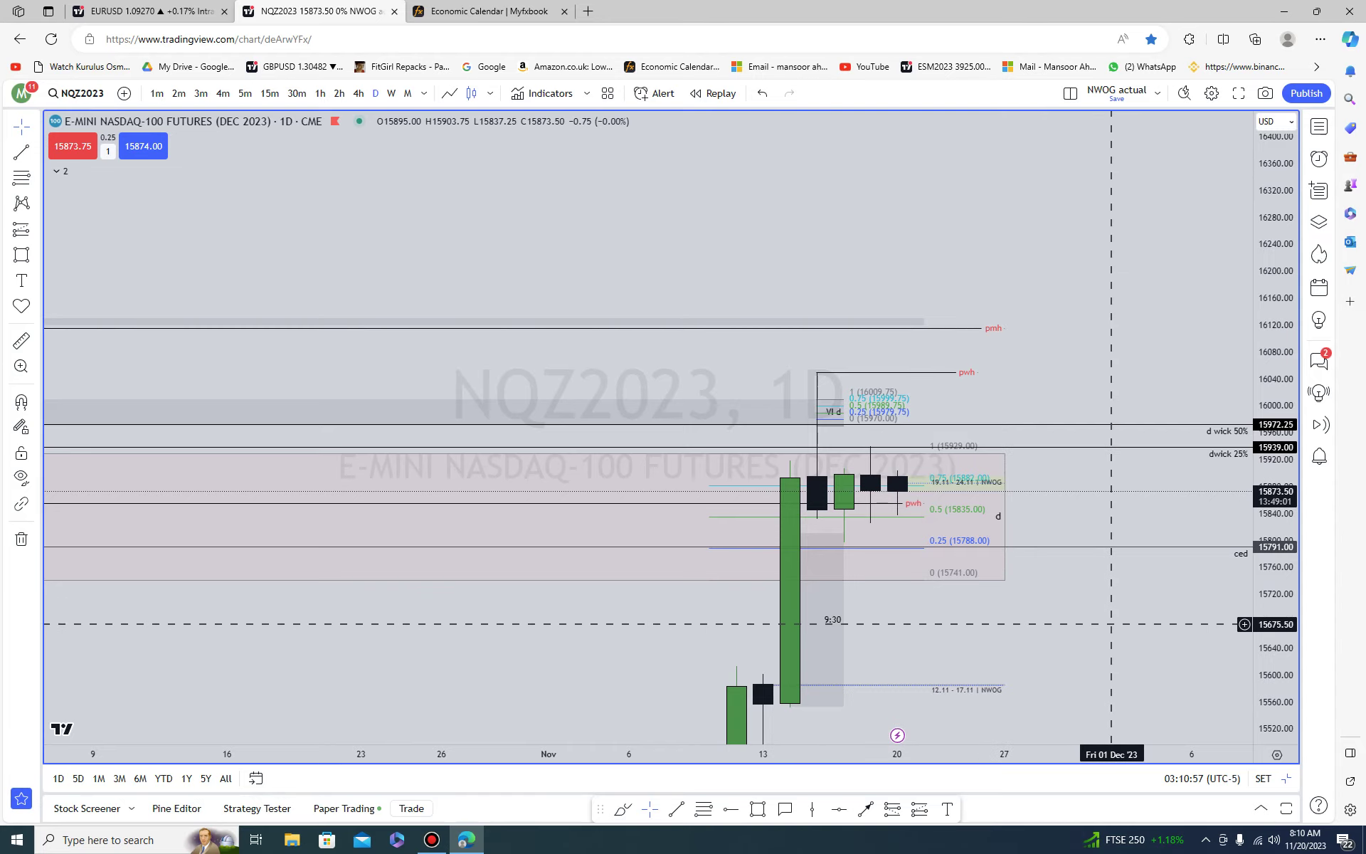
{"action": "left_click_drag", "start_coordinate": [1100, 605], "coordinate": [1121, 422]}
{"action": "scroll", "coordinate": [1109, 397], "scroll_direction": "down", "scroll_amount": 5}
{"action": "left_click_drag", "start_coordinate": [1273, 406], "coordinate": [1272, 640]}
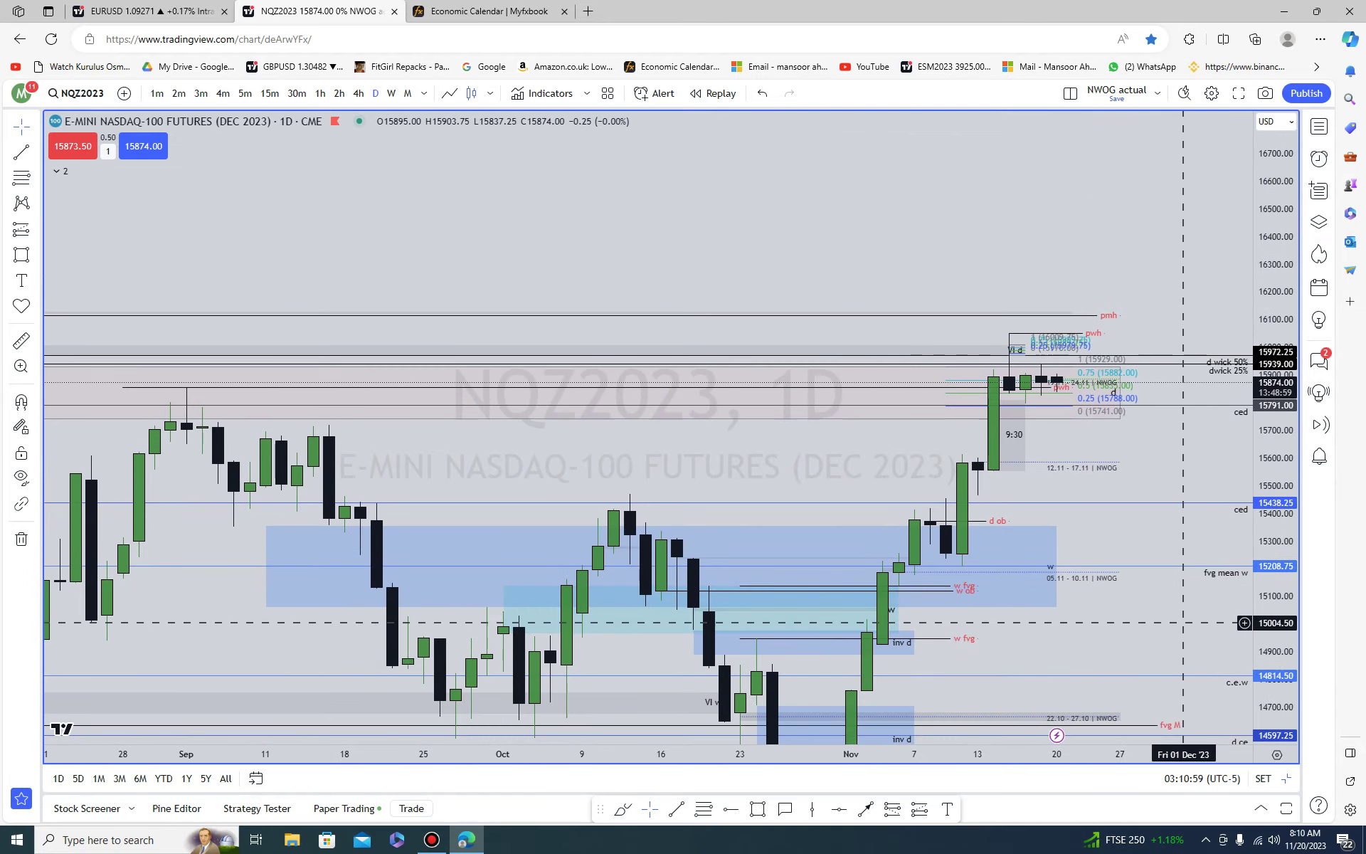
{"action": "scroll", "coordinate": [1181, 592], "scroll_direction": "up", "scroll_amount": 3}
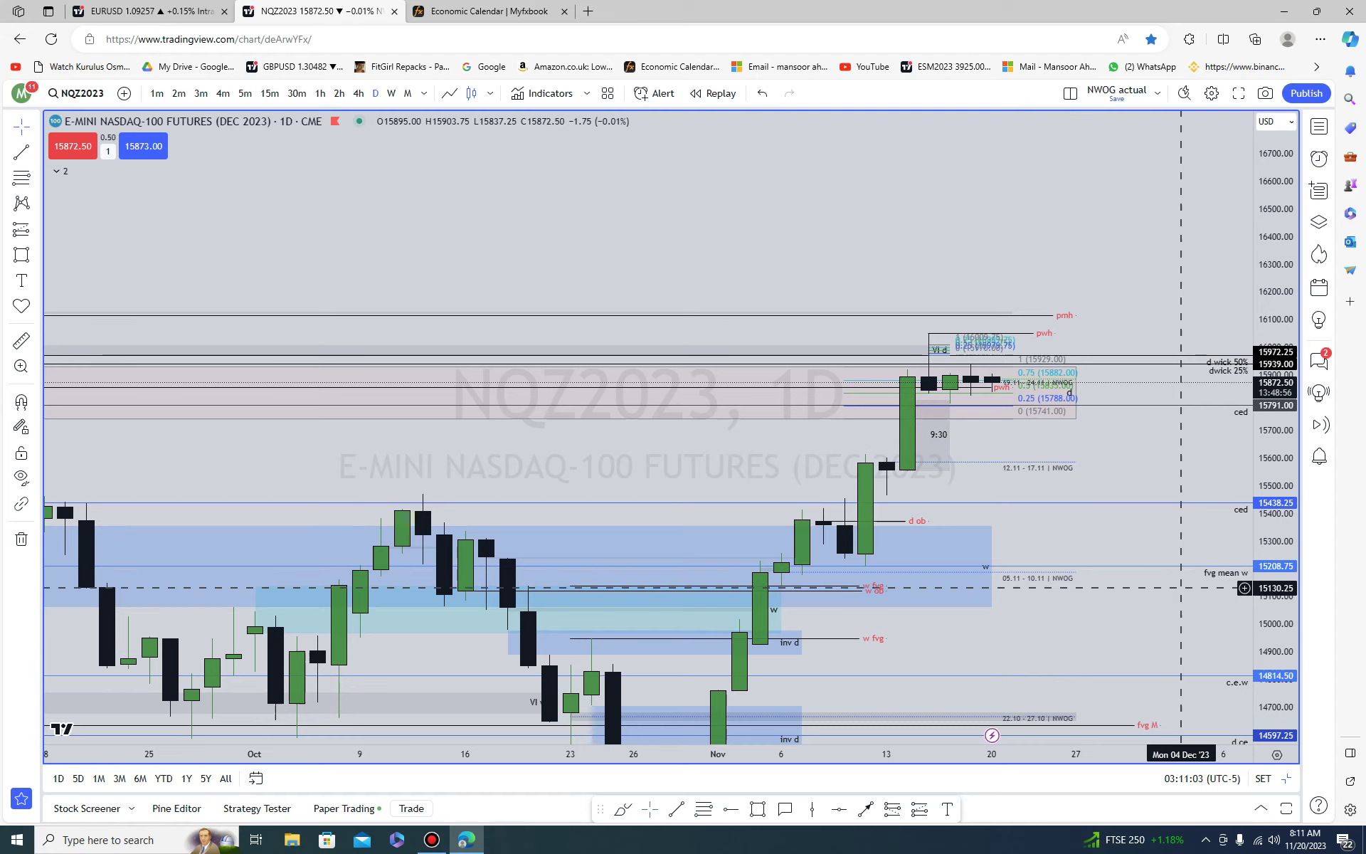
{"action": "left_click_drag", "start_coordinate": [1159, 432], "coordinate": [1172, 456]}
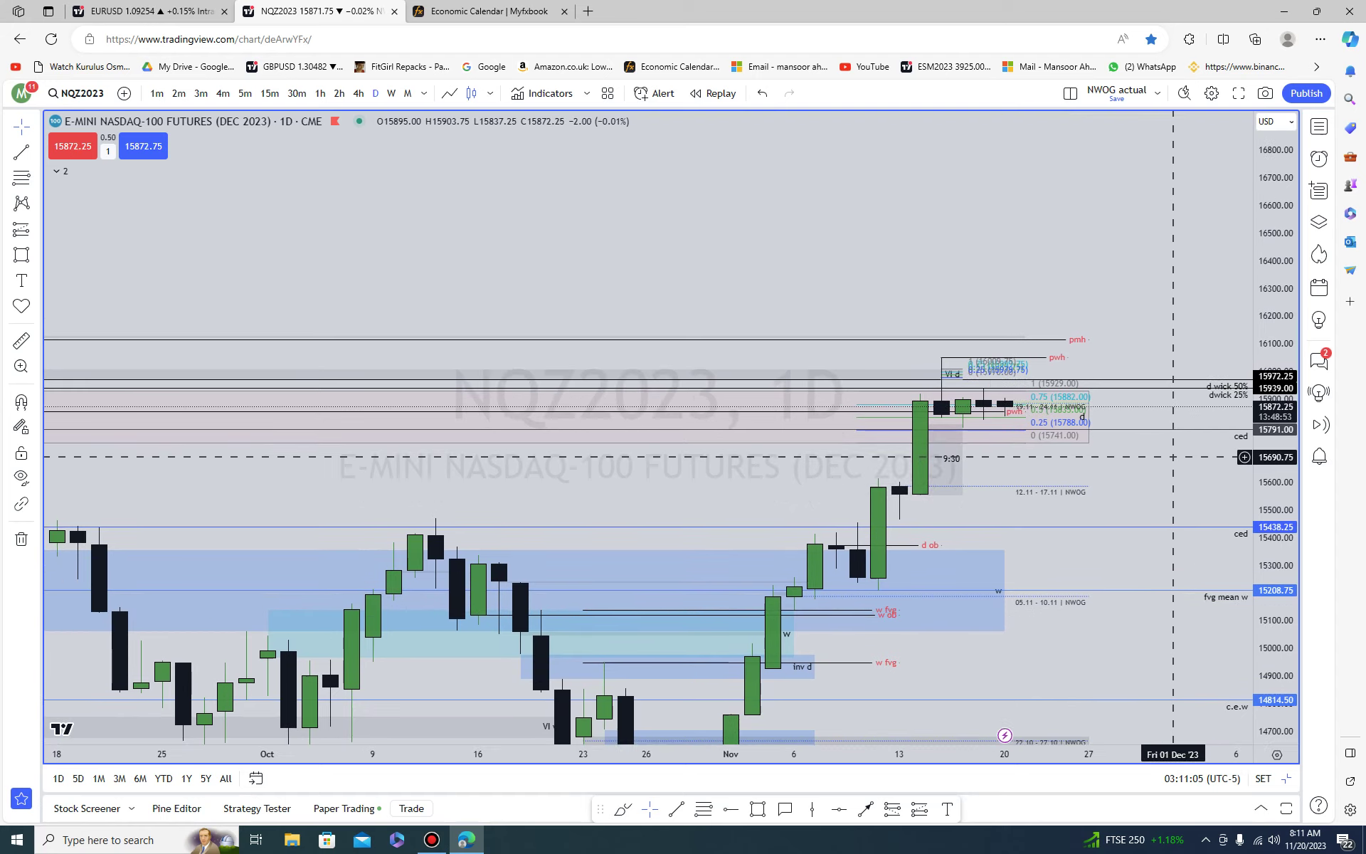
{"action": "left_click_drag", "start_coordinate": [1276, 605], "coordinate": [1274, 292]}
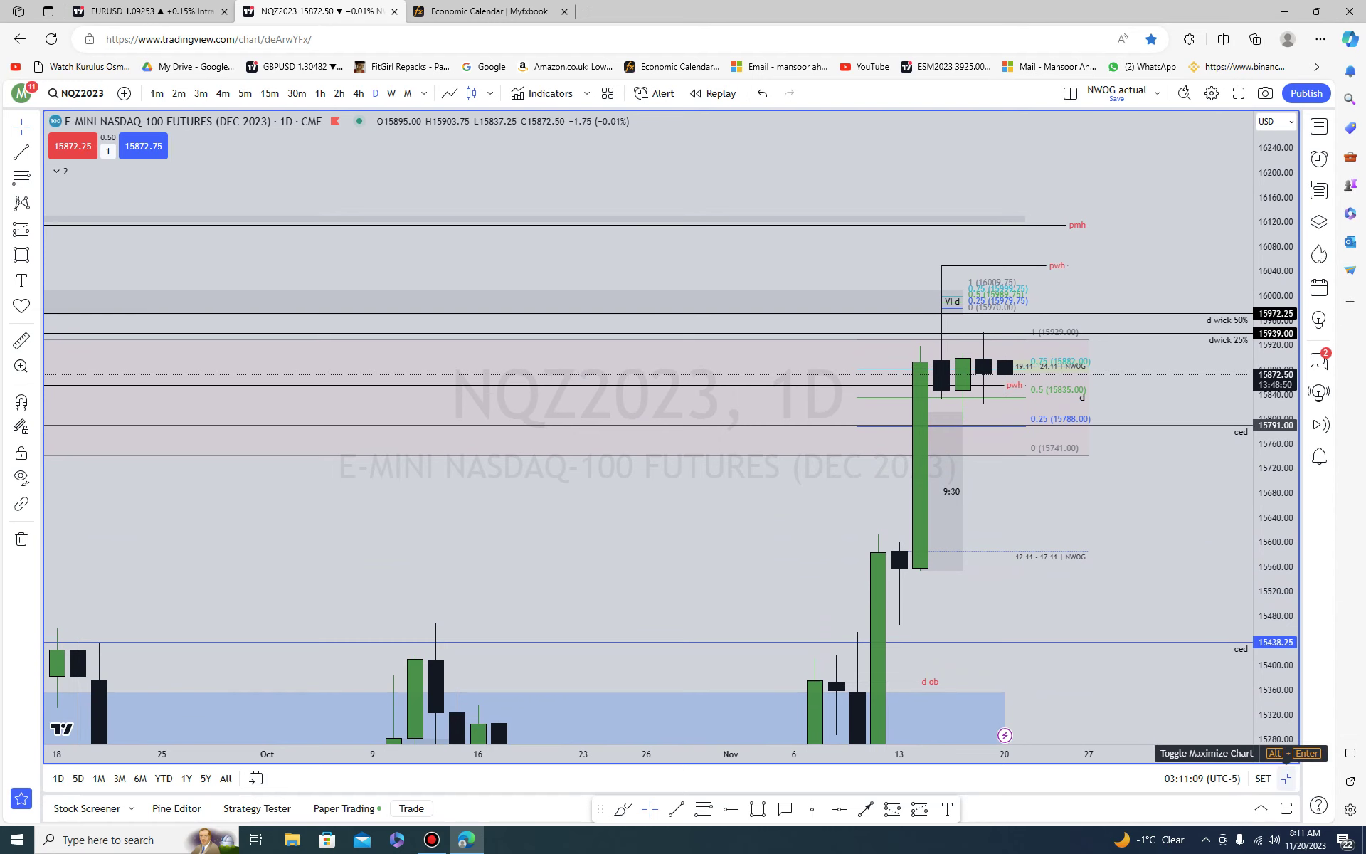
- Restore the split layout and replace the micro Nasdaq 5-minute chart with E-mini S&P 500 futures (ESZ2023)
{"action": "left_click", "coordinate": [1286, 778]}
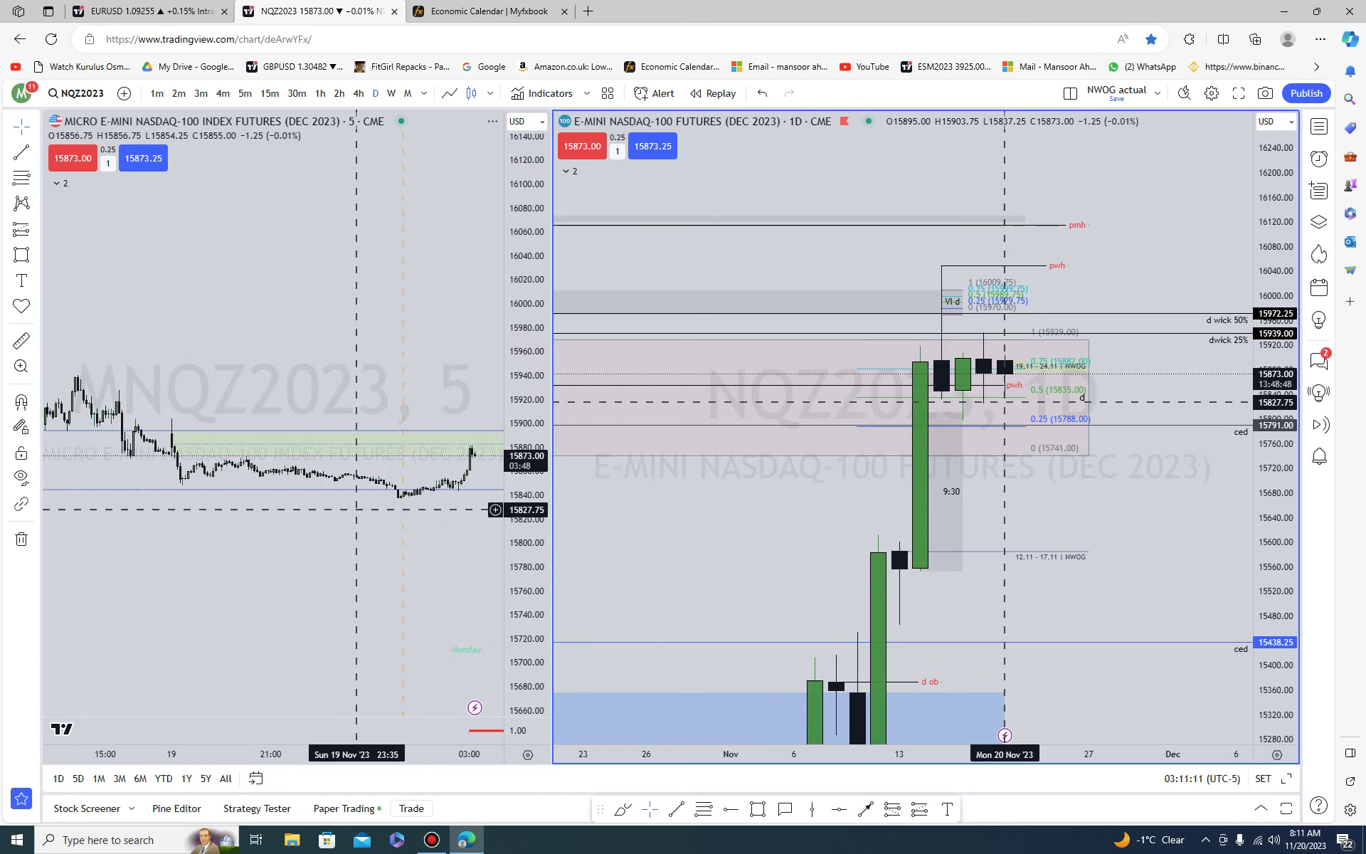
{"action": "left_click", "coordinate": [370, 590]}
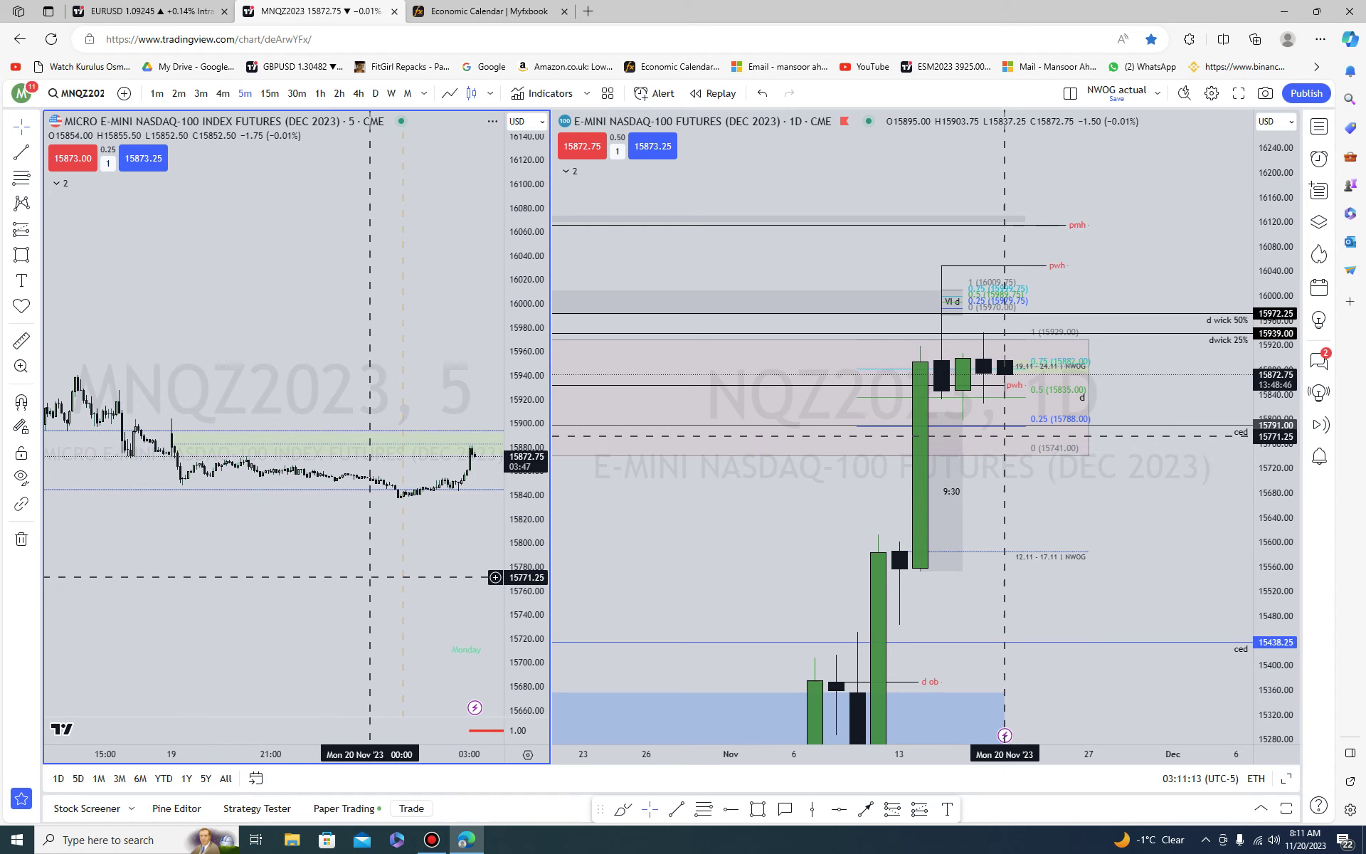
{"action": "key", "text": "Down"}
{"action": "key", "text": "Down"}
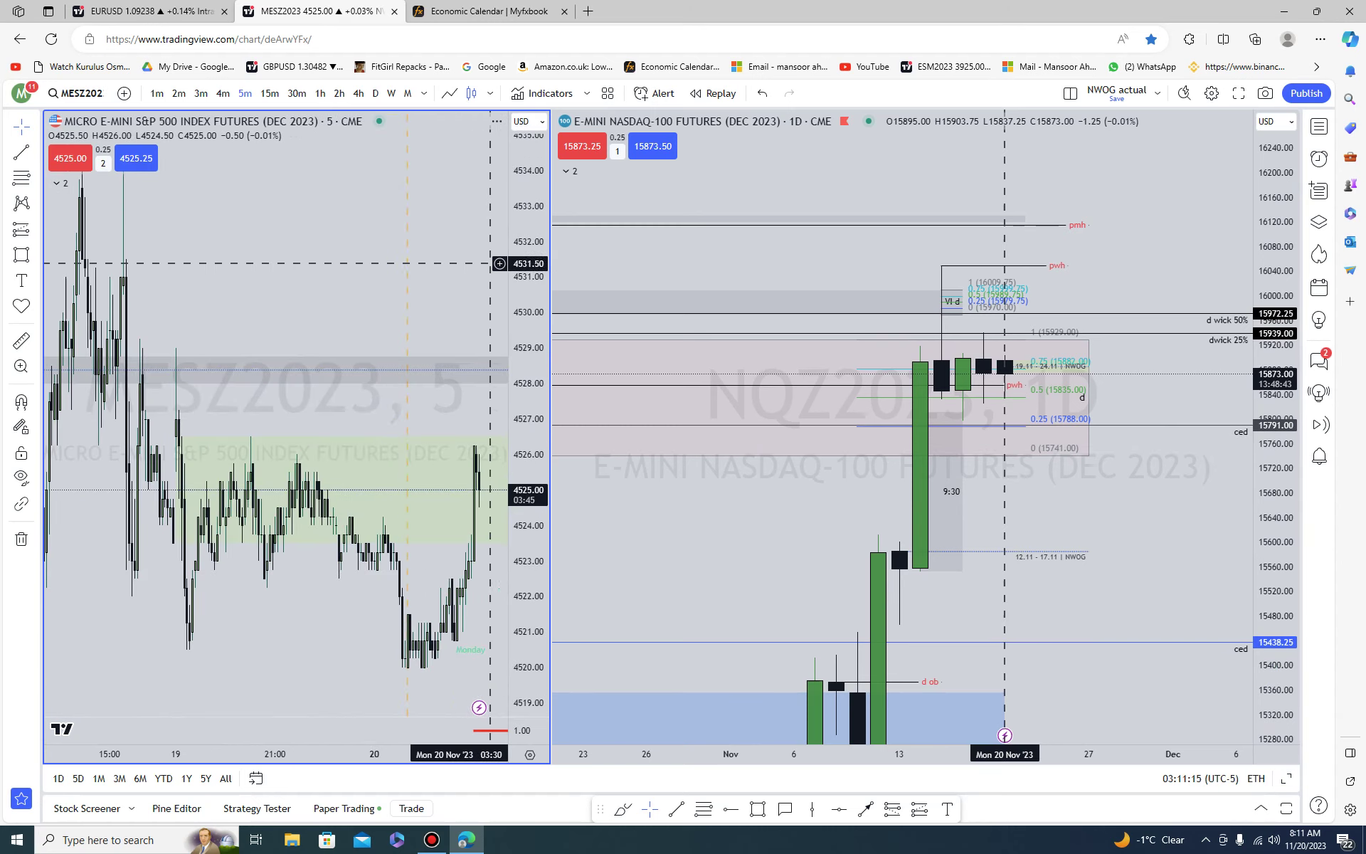
{"action": "key", "text": "space"}
{"action": "key", "text": "space"}
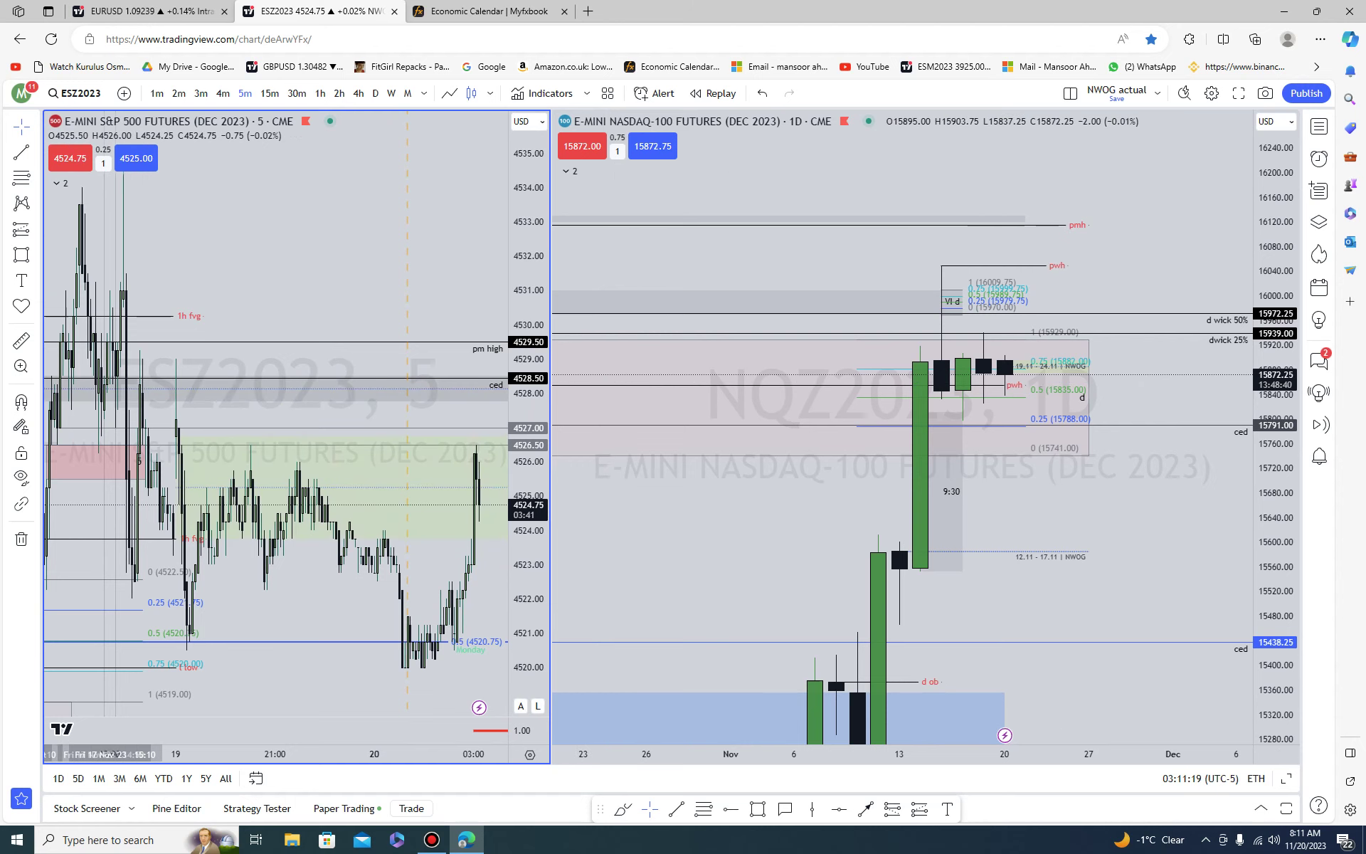
- Widen the ESZ2023 5-minute chart pane and maximize it
{"action": "left_click_drag", "start_coordinate": [553, 704], "coordinate": [750, 705]}
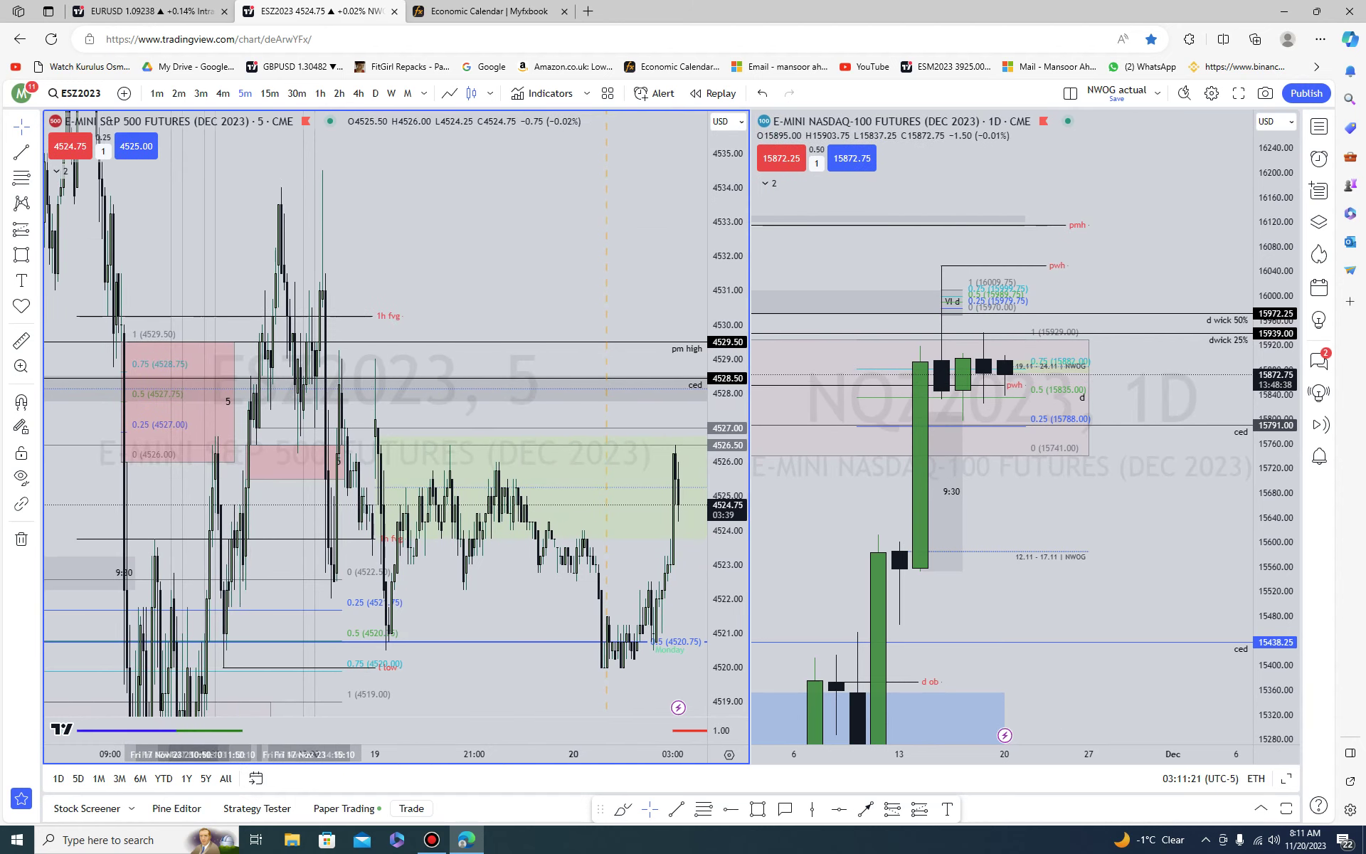
{"action": "left_click", "coordinate": [1287, 778]}
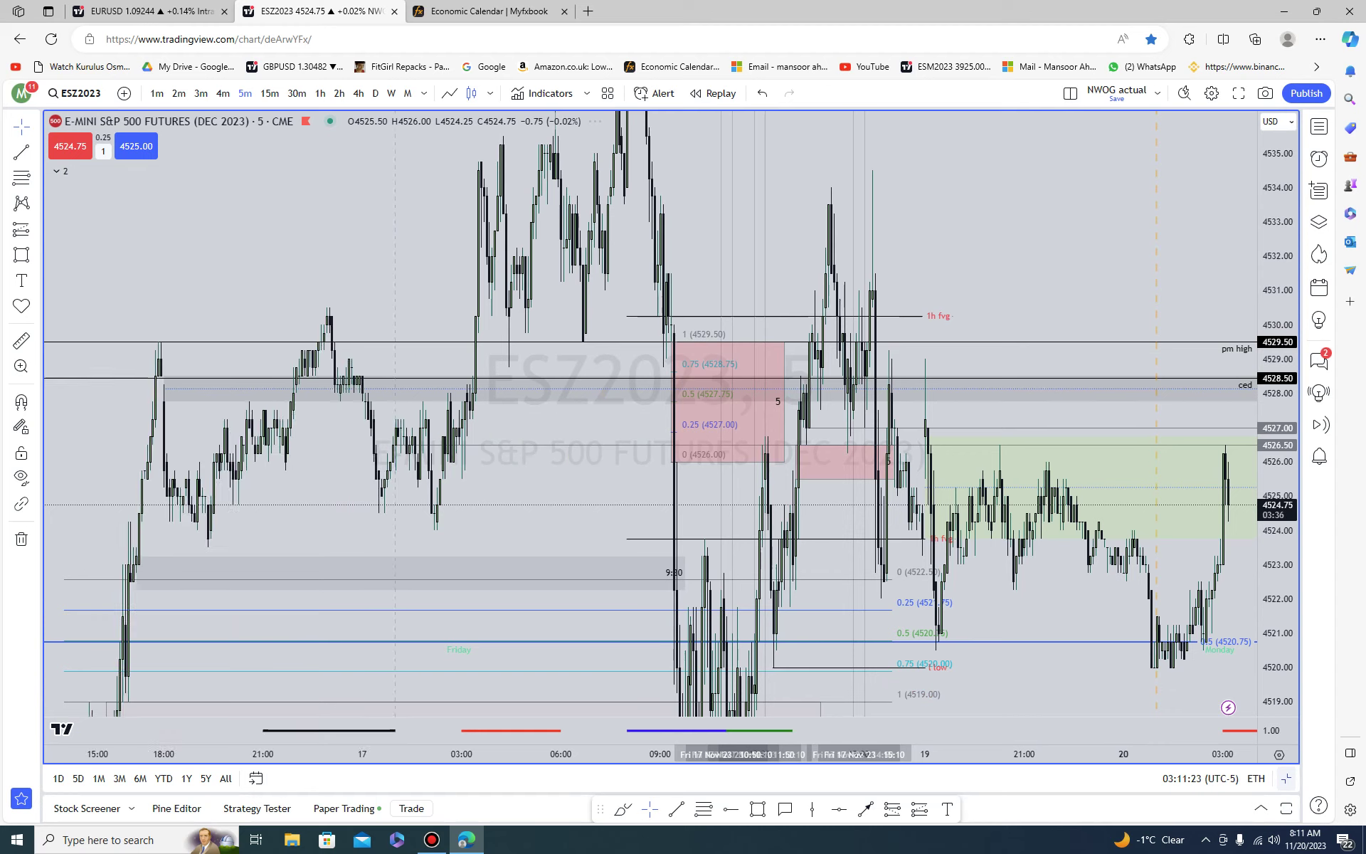
- Examine ESZ2023 on the 5-minute, 1-hour and daily timeframes against the dealing range high and low and the pwh level
{"action": "left_click_drag", "start_coordinate": [1204, 689], "coordinate": [1102, 693]}
{"action": "left_click_drag", "start_coordinate": [1277, 462], "coordinate": [1277, 473]}
{"action": "scroll", "coordinate": [649, 413], "scroll_direction": "down", "scroll_amount": 5}
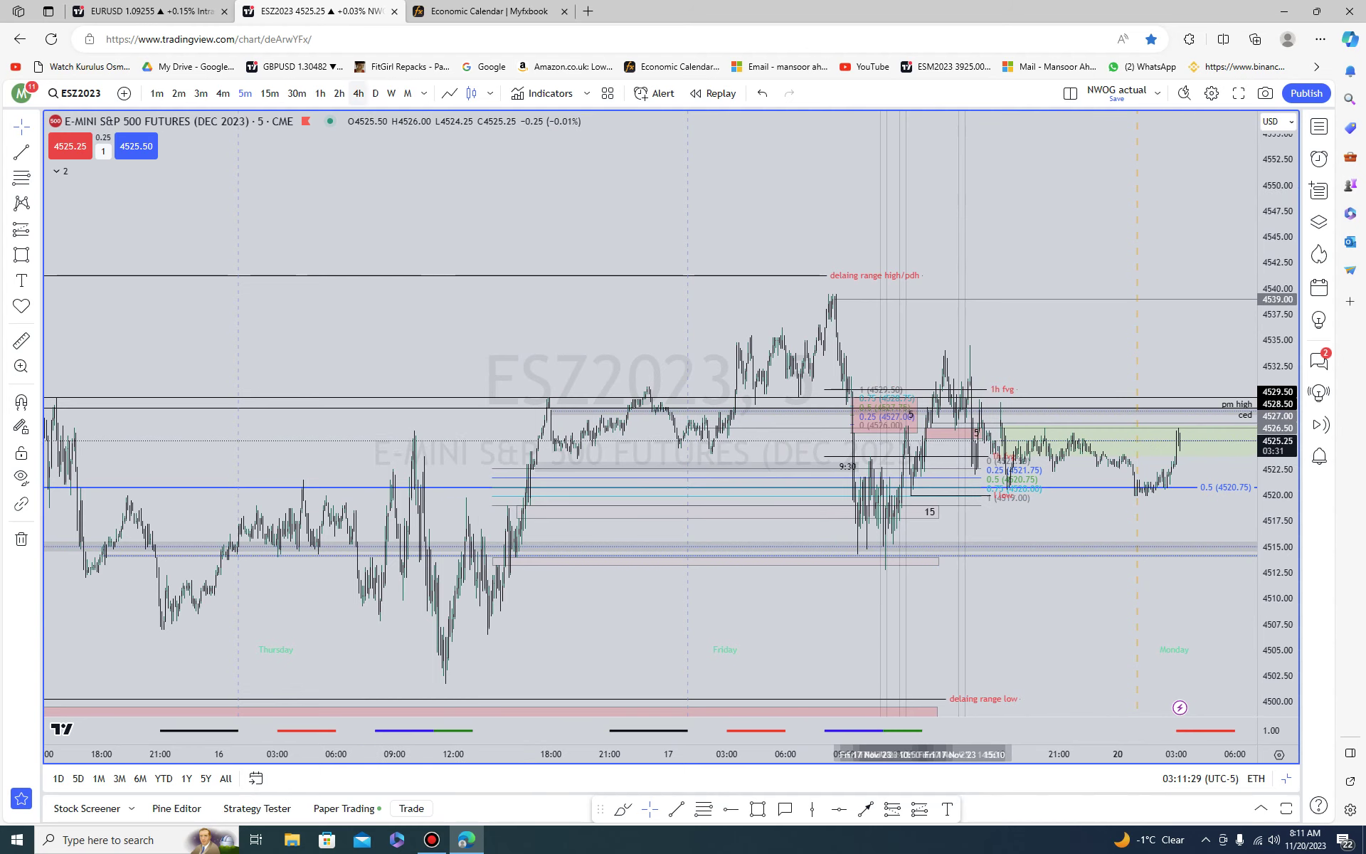
{"action": "left_click", "coordinate": [320, 93]}
{"action": "scroll", "coordinate": [630, 355], "scroll_direction": "up", "scroll_amount": 5}
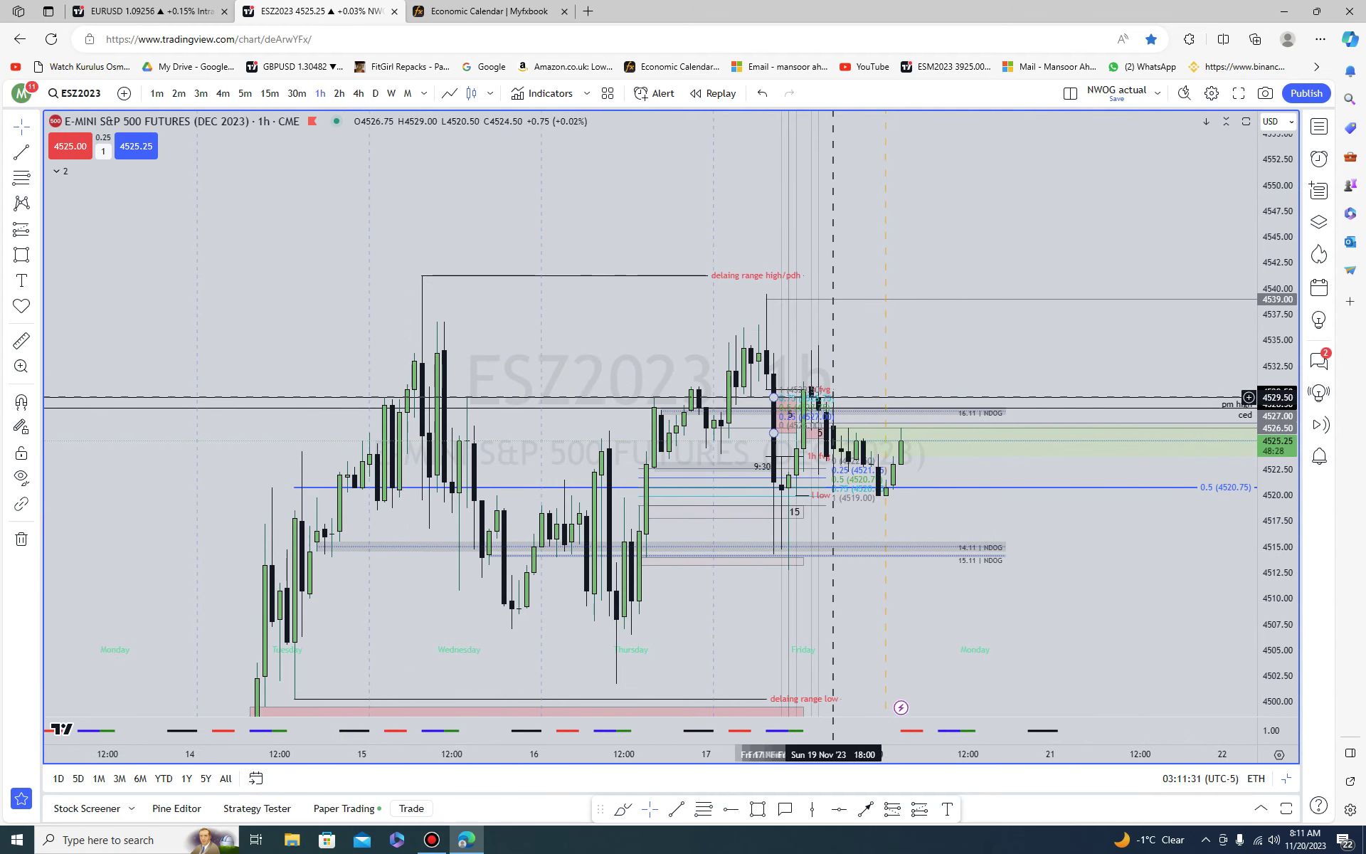
{"action": "left_click", "coordinate": [422, 274]}
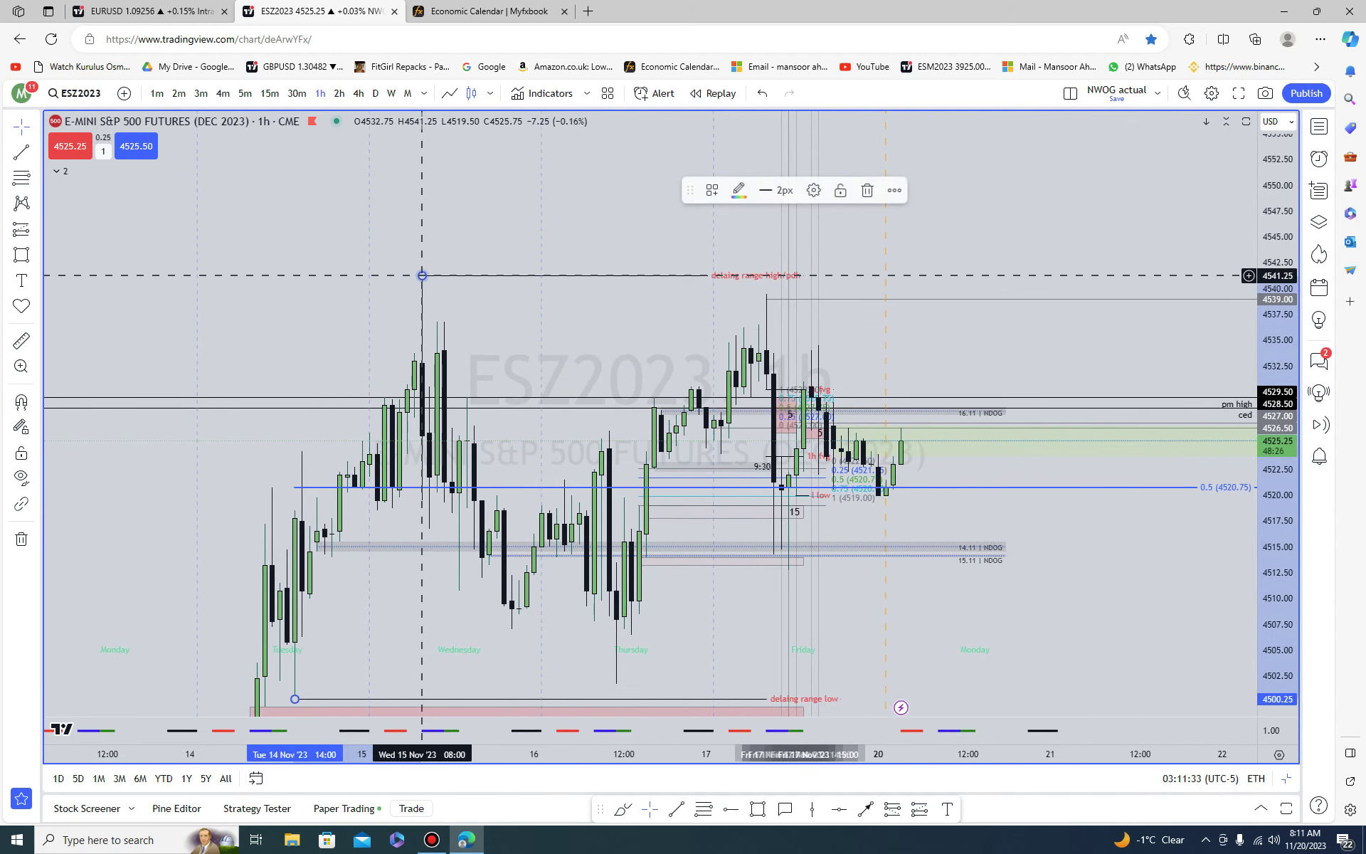
{"action": "left_click", "coordinate": [375, 93]}
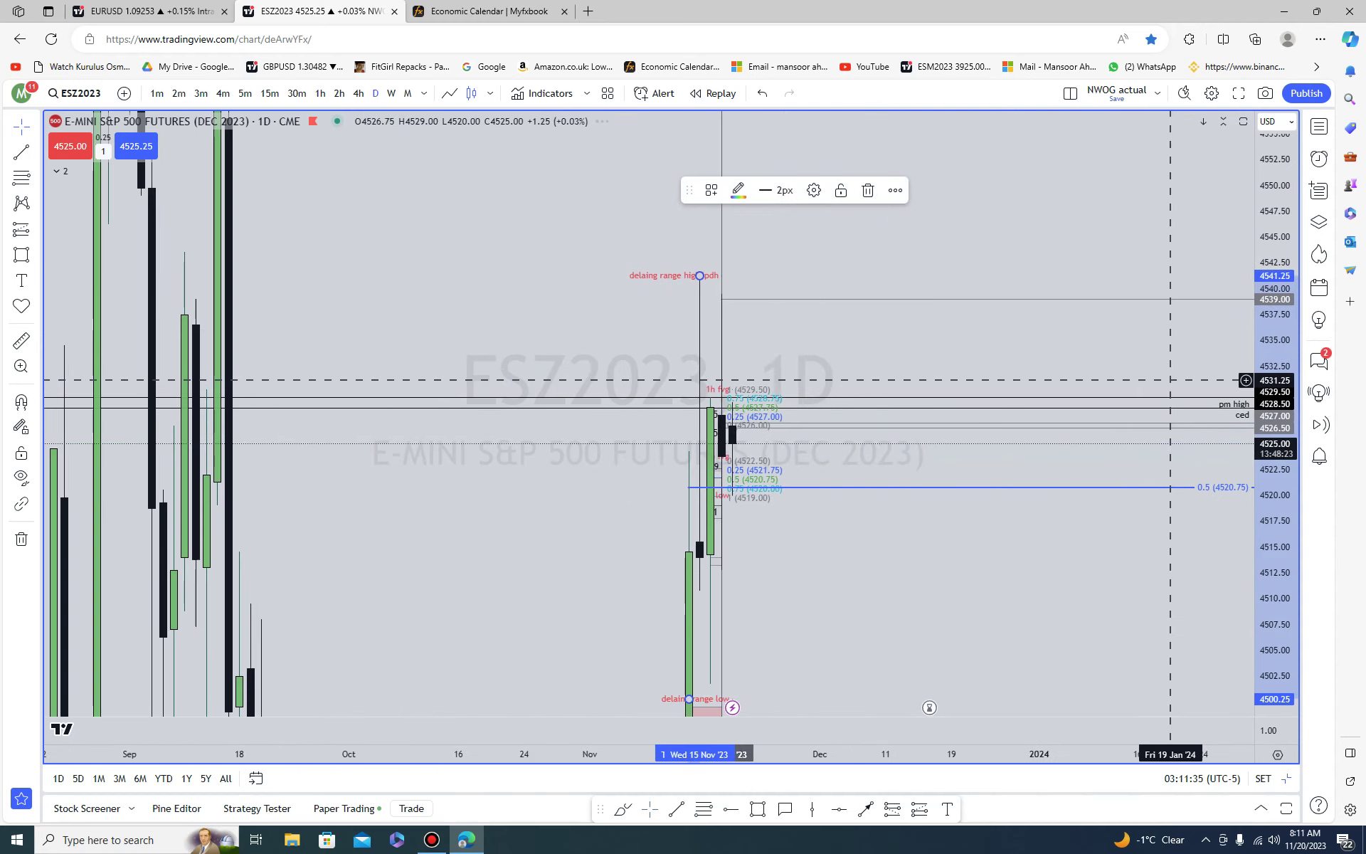
{"action": "left_click_drag", "start_coordinate": [1277, 264], "coordinate": [1277, 700]}
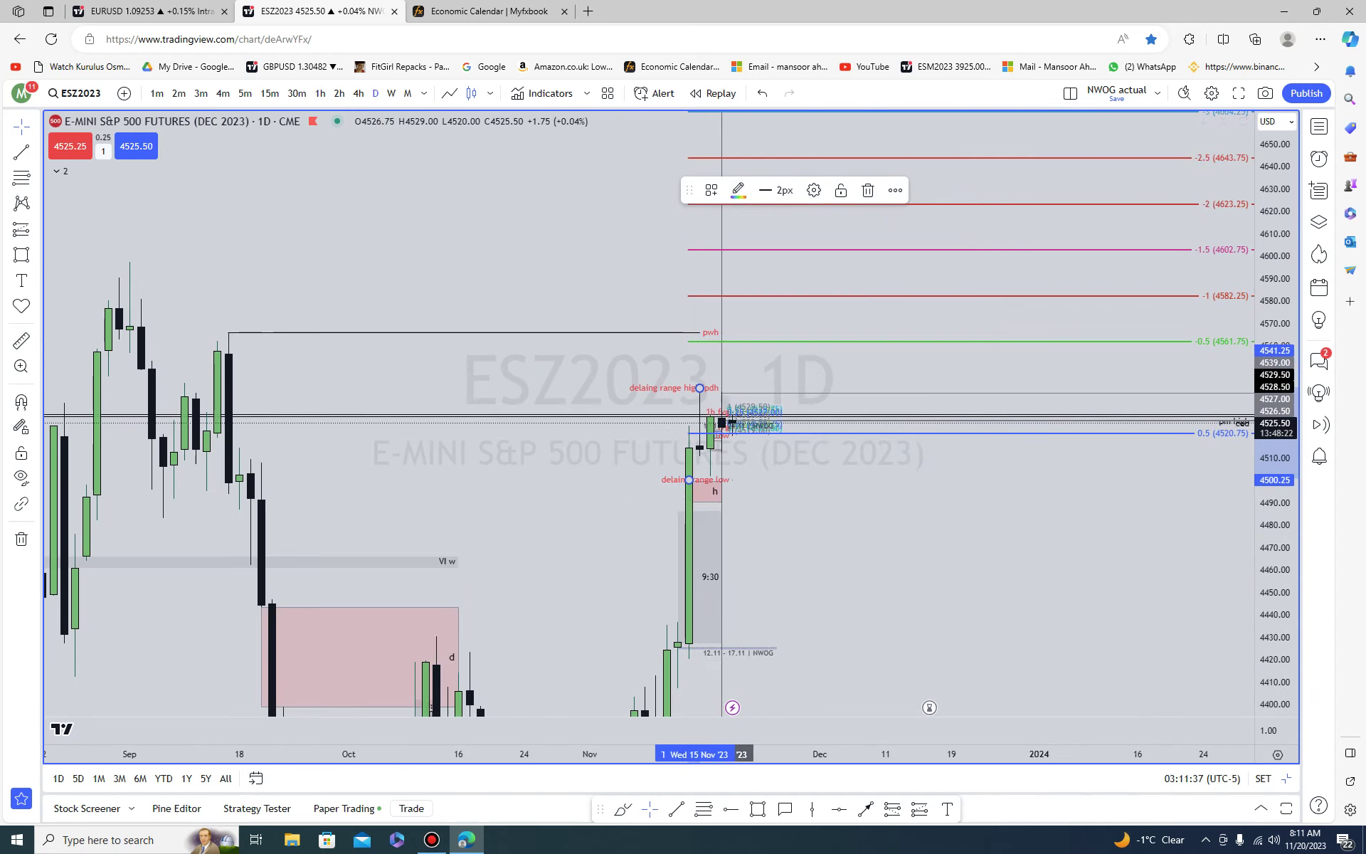
- Hide the drawings and examine the bare ESZ2023 price swings since June on the daily and 1-hour timeframes
{"action": "left_click", "coordinate": [22, 477]}
{"action": "scroll", "coordinate": [1134, 522], "scroll_direction": "down", "scroll_amount": 3}
{"action": "left_click_drag", "start_coordinate": [1275, 400], "coordinate": [1274, 649]}
{"action": "left_click", "coordinate": [432, 839]}
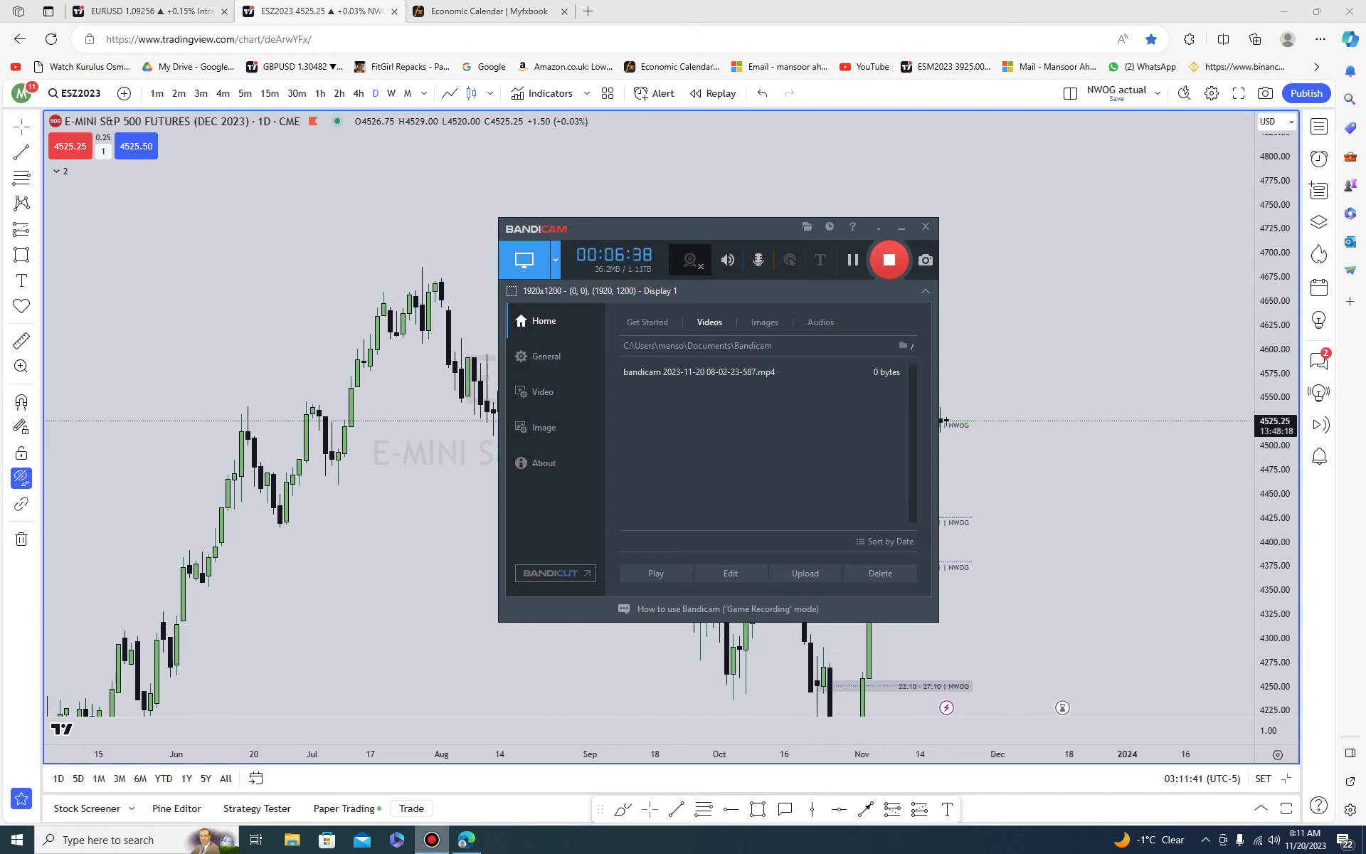
{"action": "left_click", "coordinate": [431, 839]}
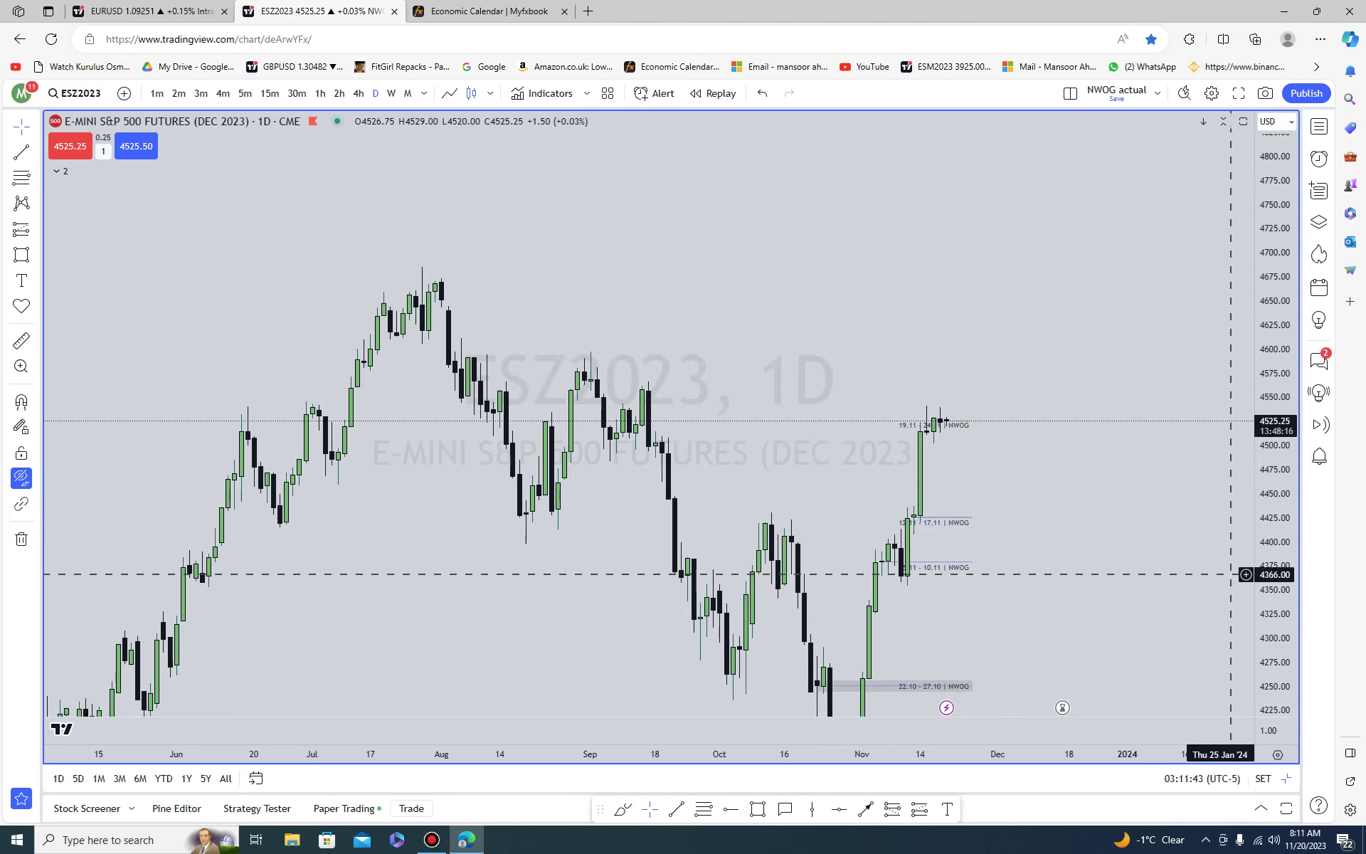
{"action": "left_click_drag", "start_coordinate": [1275, 569], "coordinate": [1275, 490]}
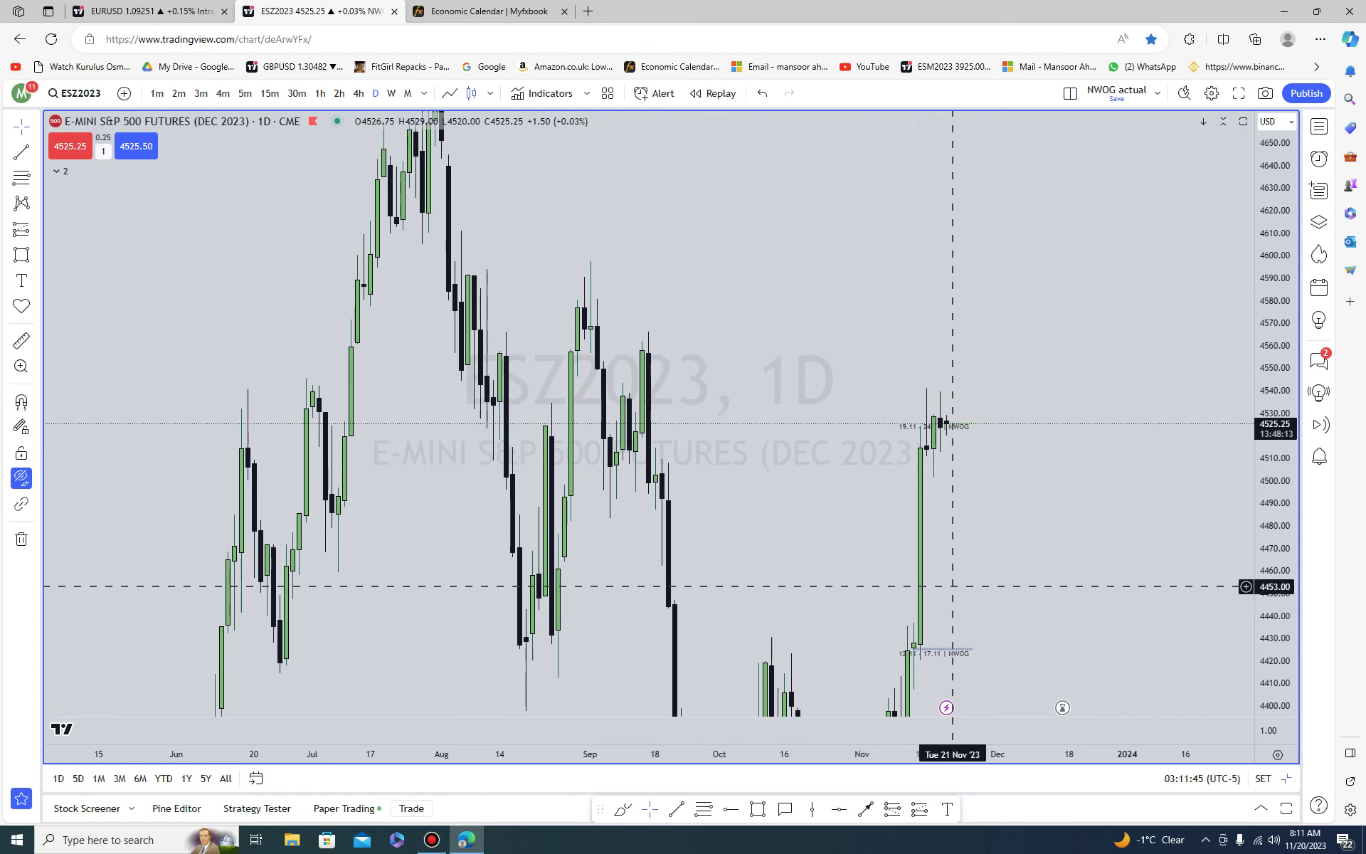
{"action": "left_click", "coordinate": [320, 93]}
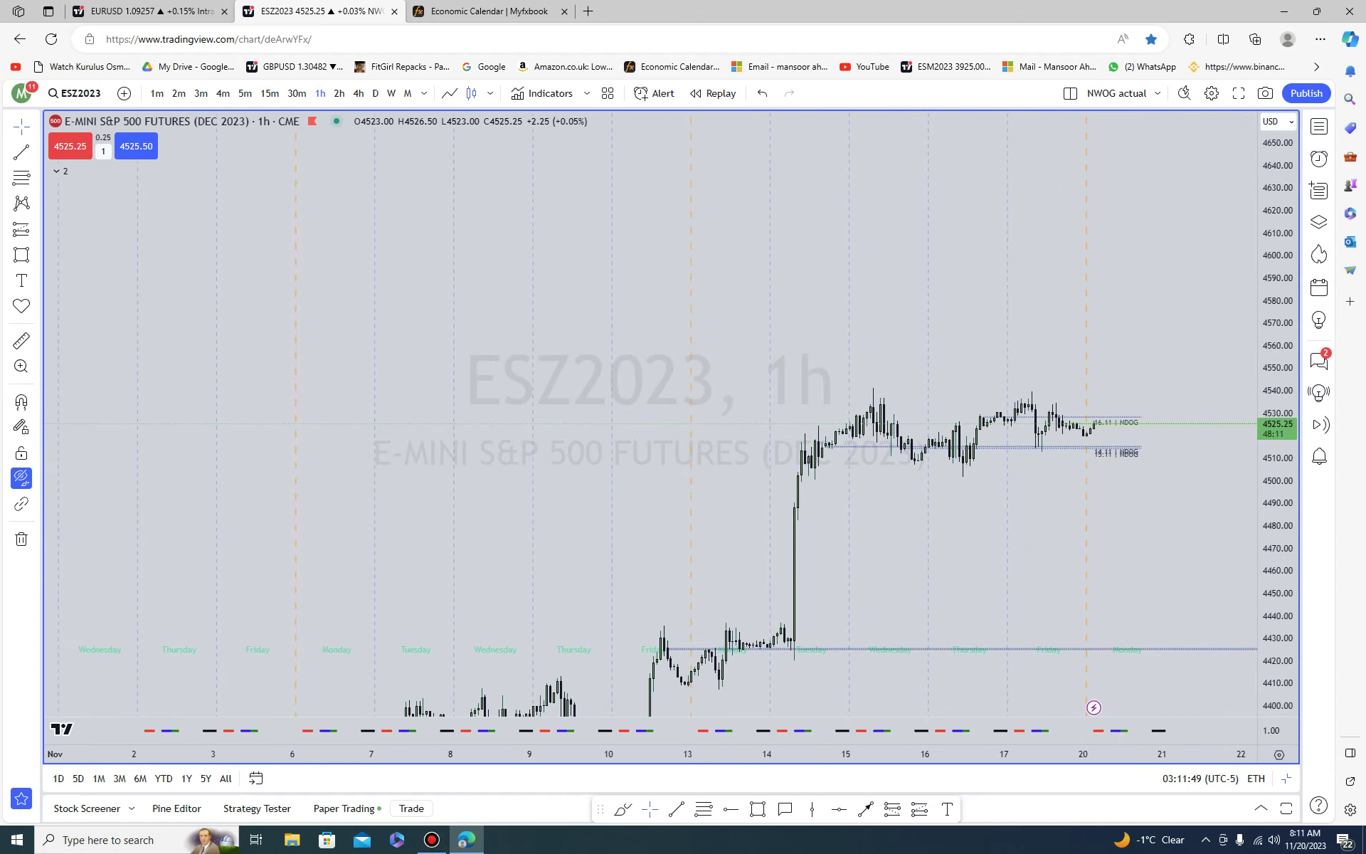
{"action": "left_click", "coordinate": [375, 94]}
{"action": "scroll", "coordinate": [1209, 594], "scroll_direction": "up", "scroll_amount": 3}
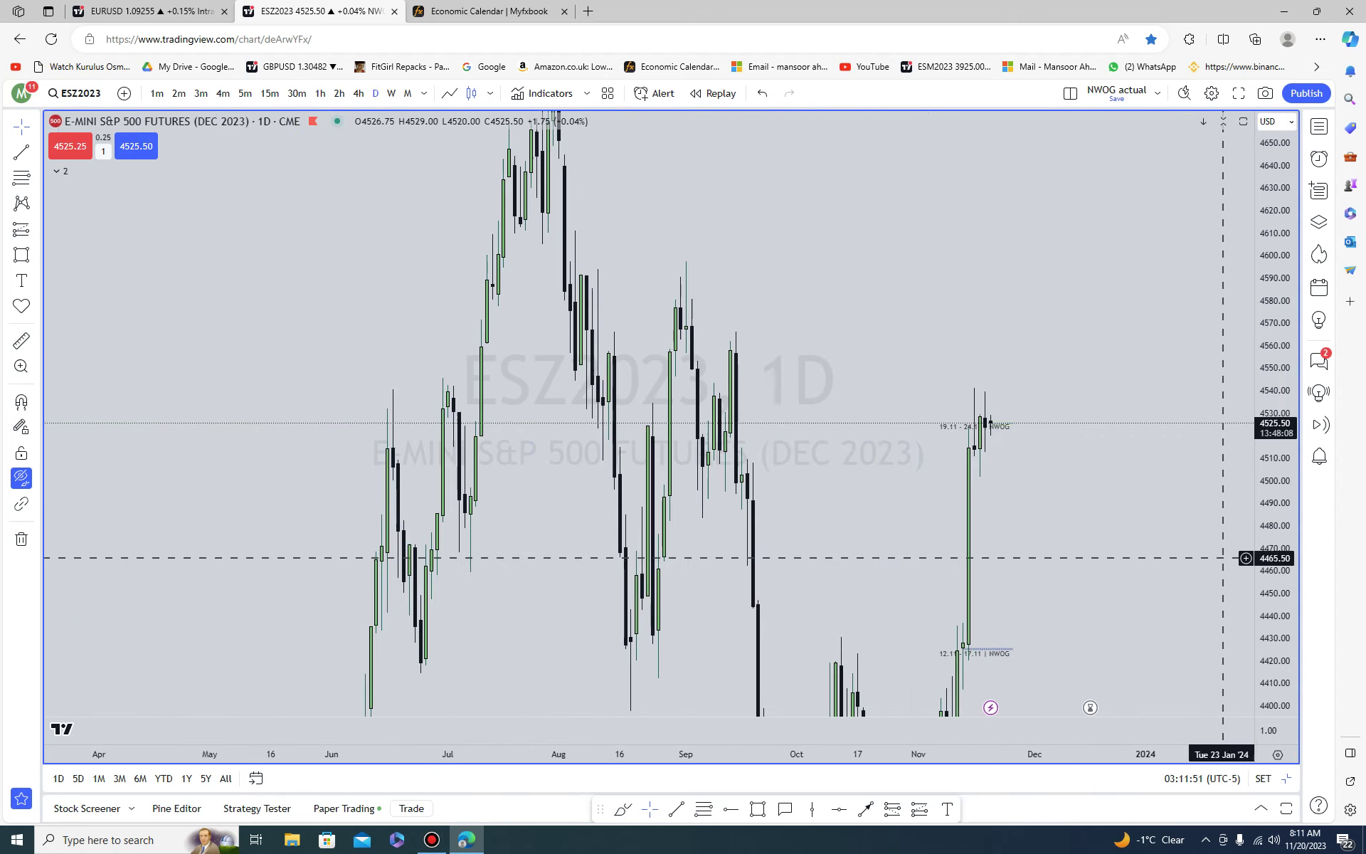
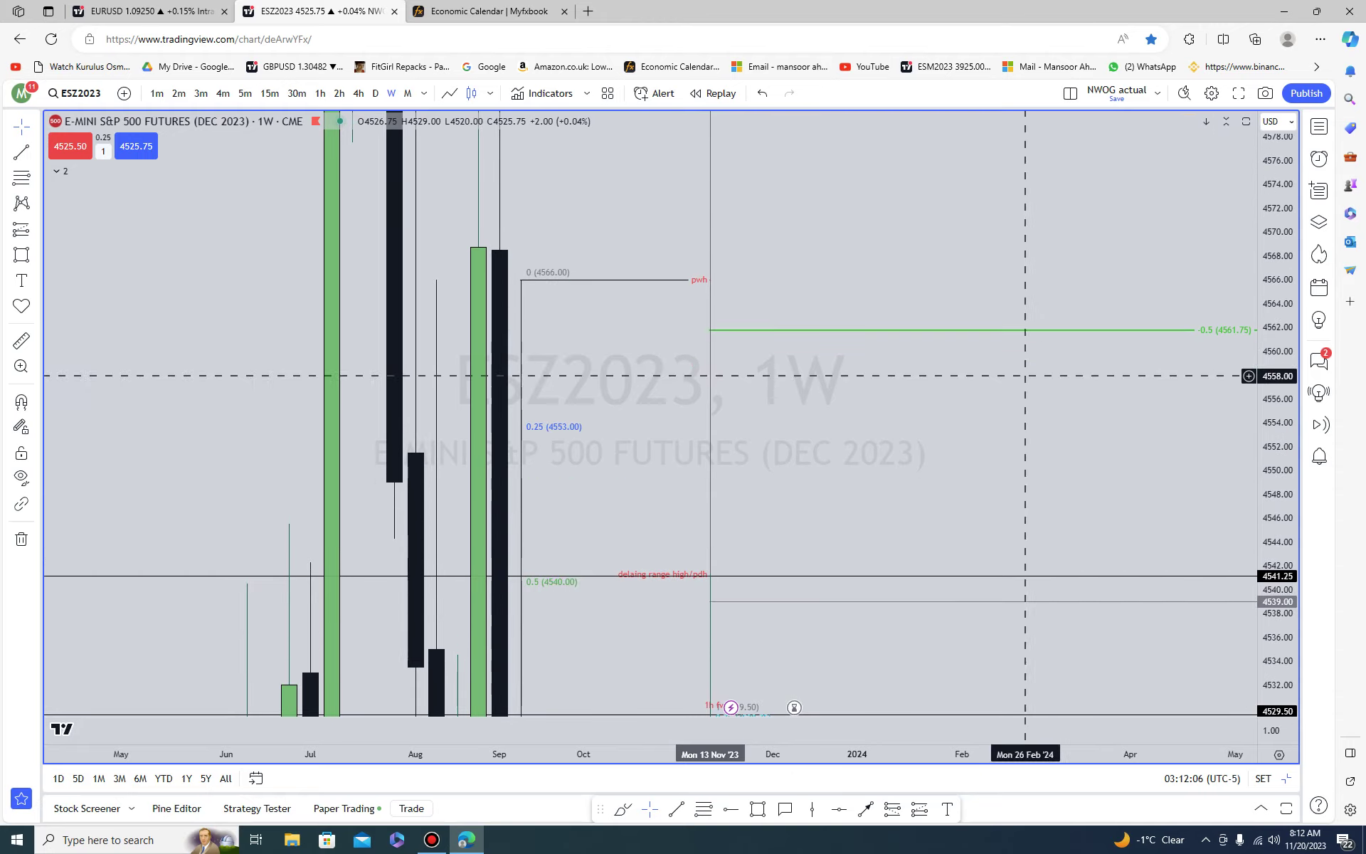
- Lower the horizontal line at the dealing range high to 4540.00 at the 0.5 retracement and delete the retracement drawing
{"action": "left_click", "coordinate": [583, 575]}
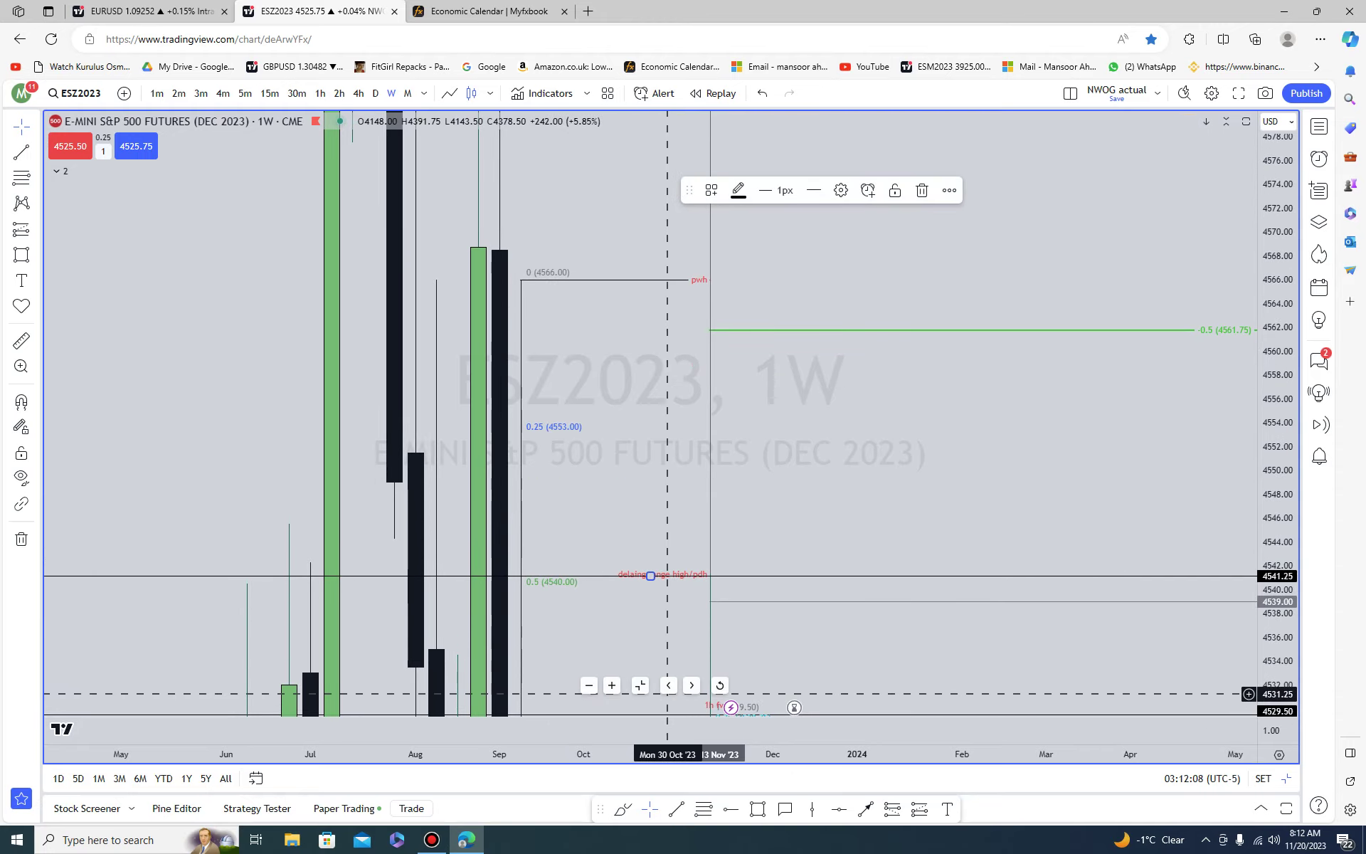
{"action": "key", "text": "Down"}
{"action": "key", "text": "Down"}
{"action": "key", "text": "Down"}
{"action": "key", "text": "Down"}
{"action": "key", "text": "Down"}
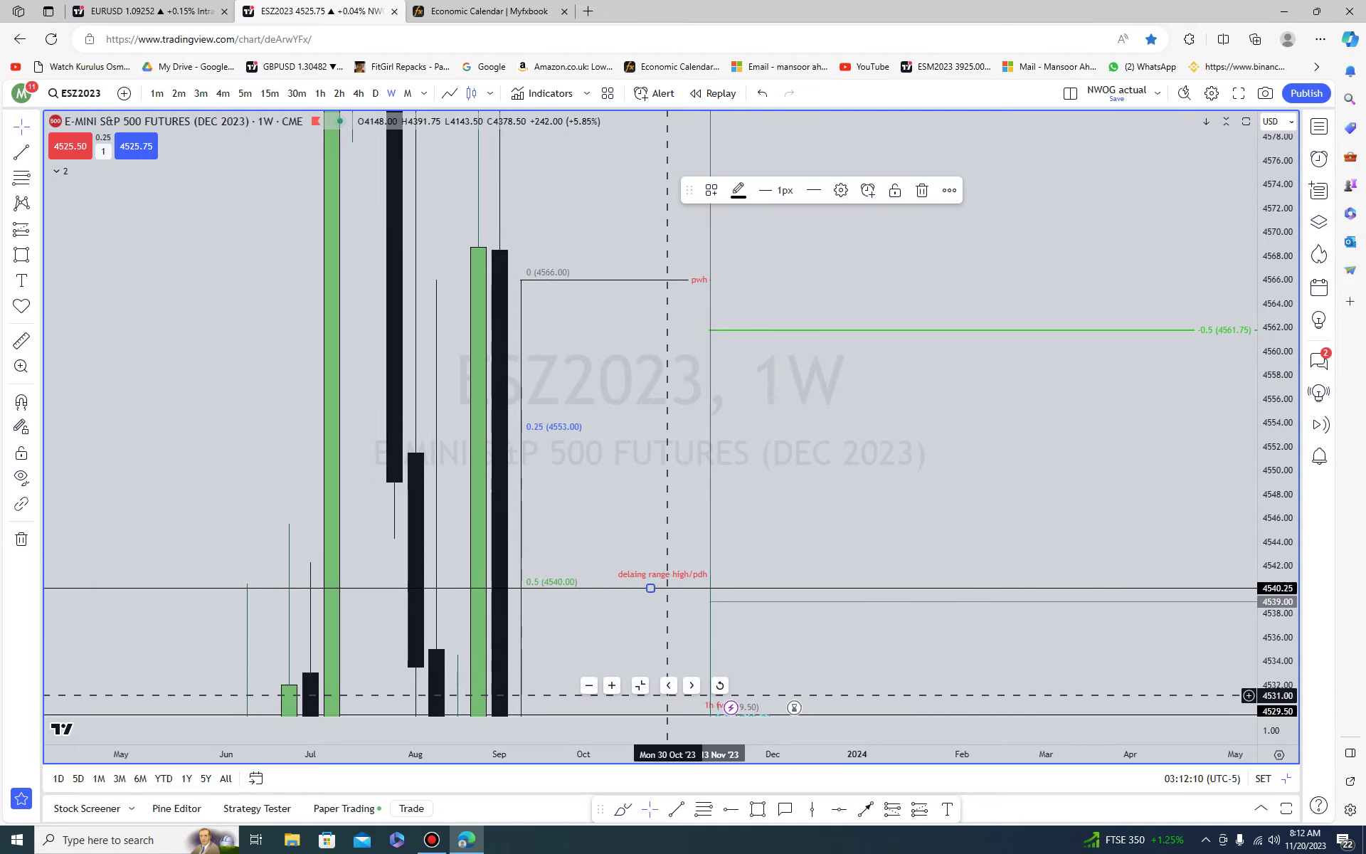
{"action": "left_click", "coordinate": [563, 423]}
{"action": "key", "text": "Delete"}
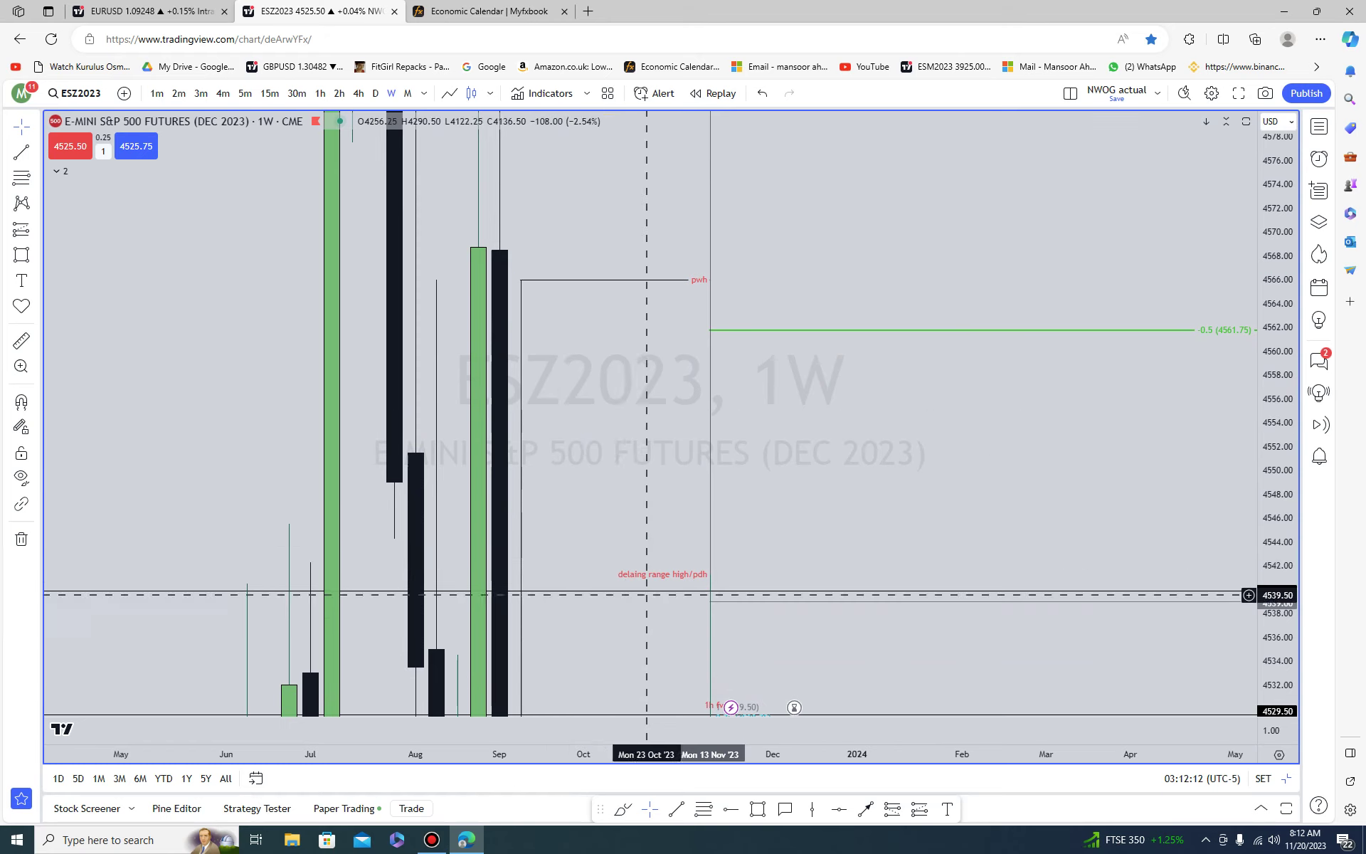
- Label the horizontal line at 4540.00 as CEW
{"action": "double_click", "coordinate": [562, 592]}
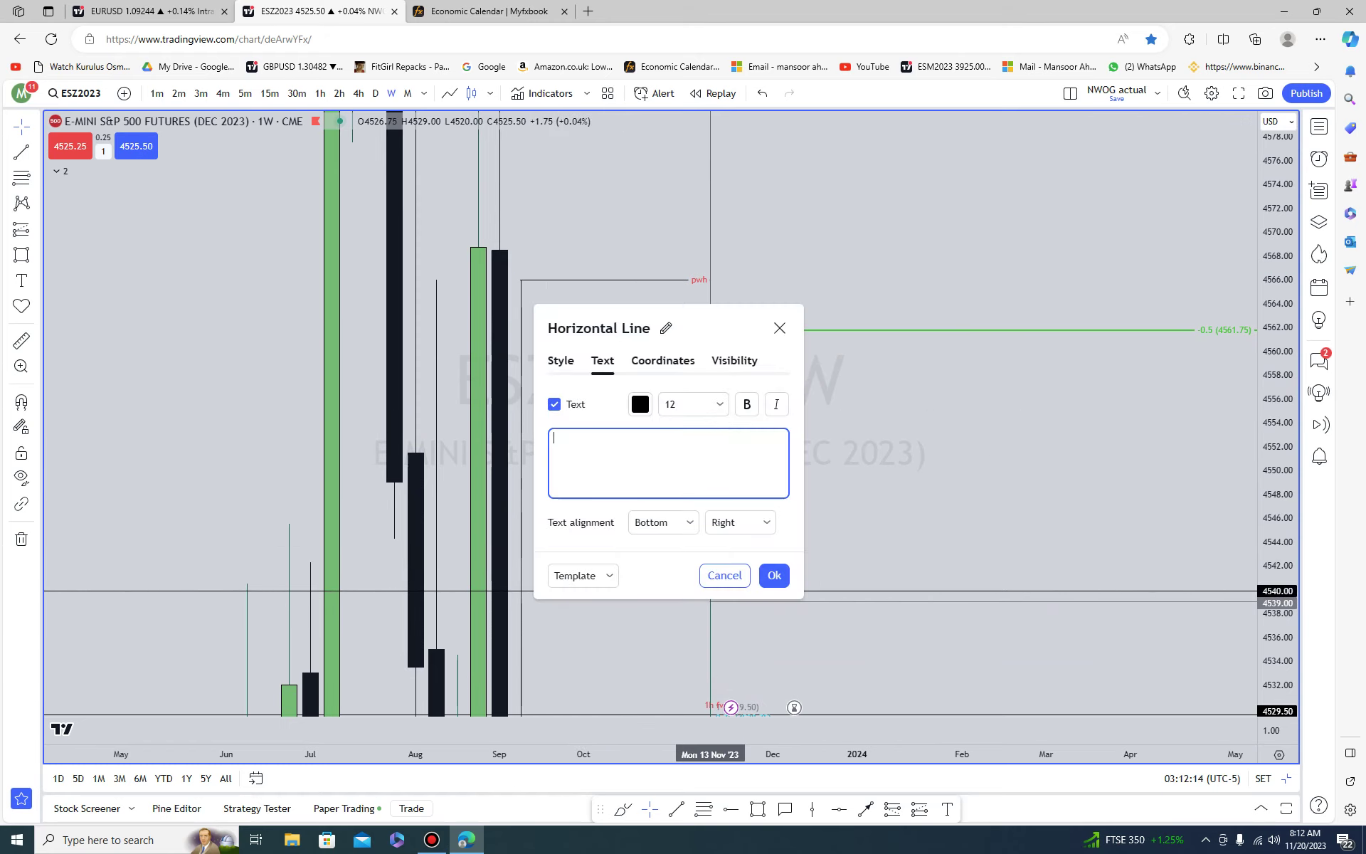
{"action": "type", "text": "W"}
{"action": "left_click", "coordinate": [775, 575]}
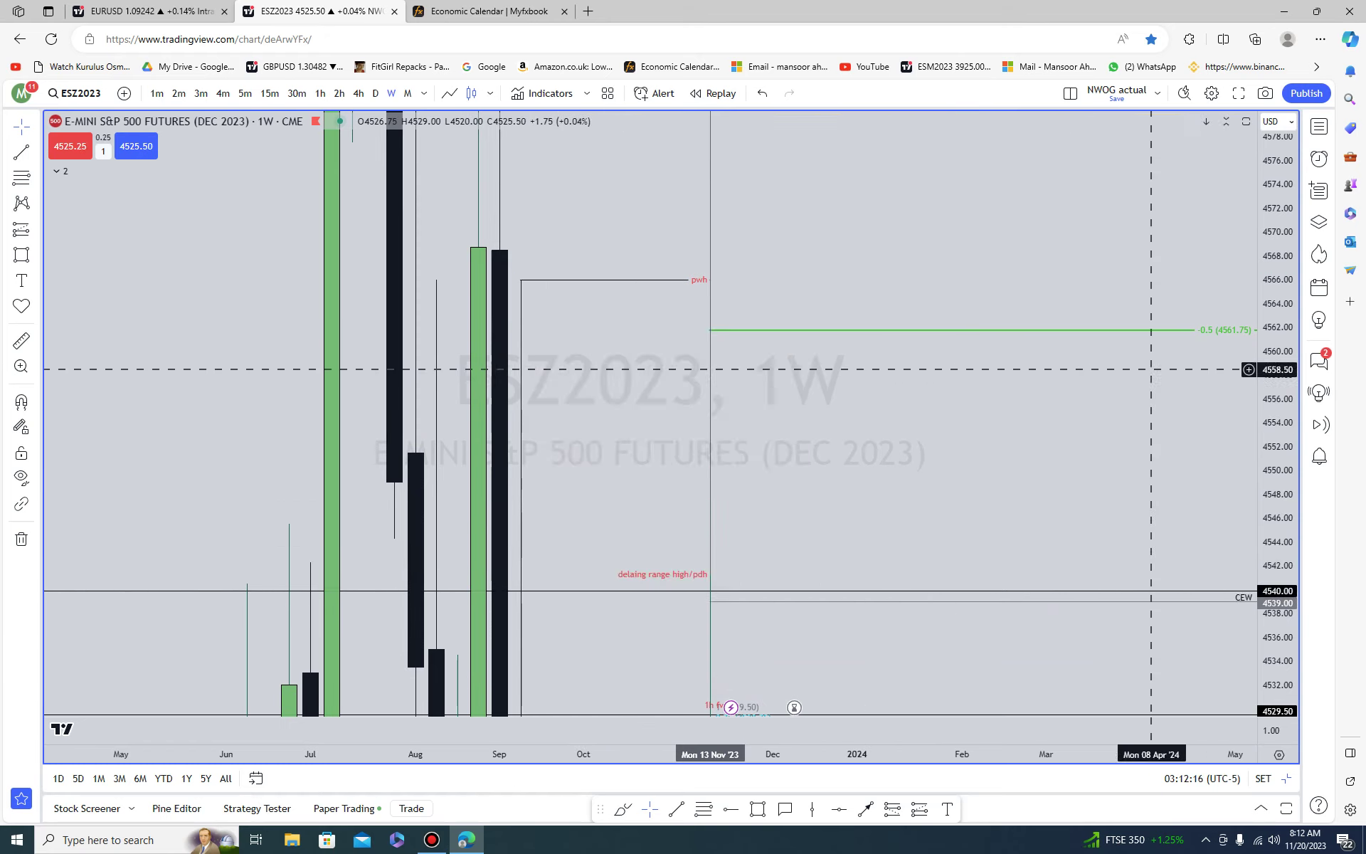
- Switch to the daily timeframe and relabel the pwh trend line from the mid-September high as pmh
{"action": "left_click_drag", "start_coordinate": [961, 427], "coordinate": [936, 333]}
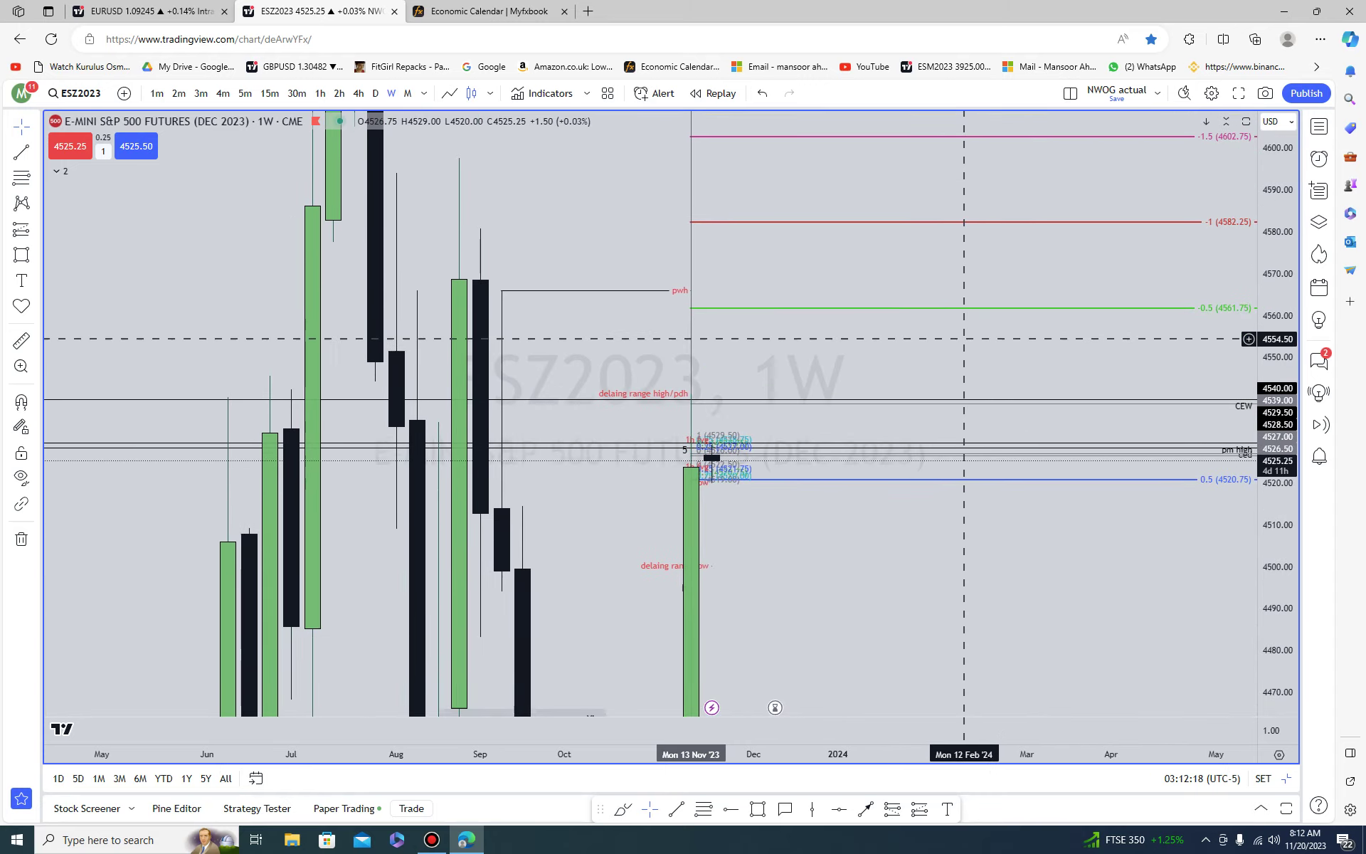
{"action": "left_click", "coordinate": [375, 93]}
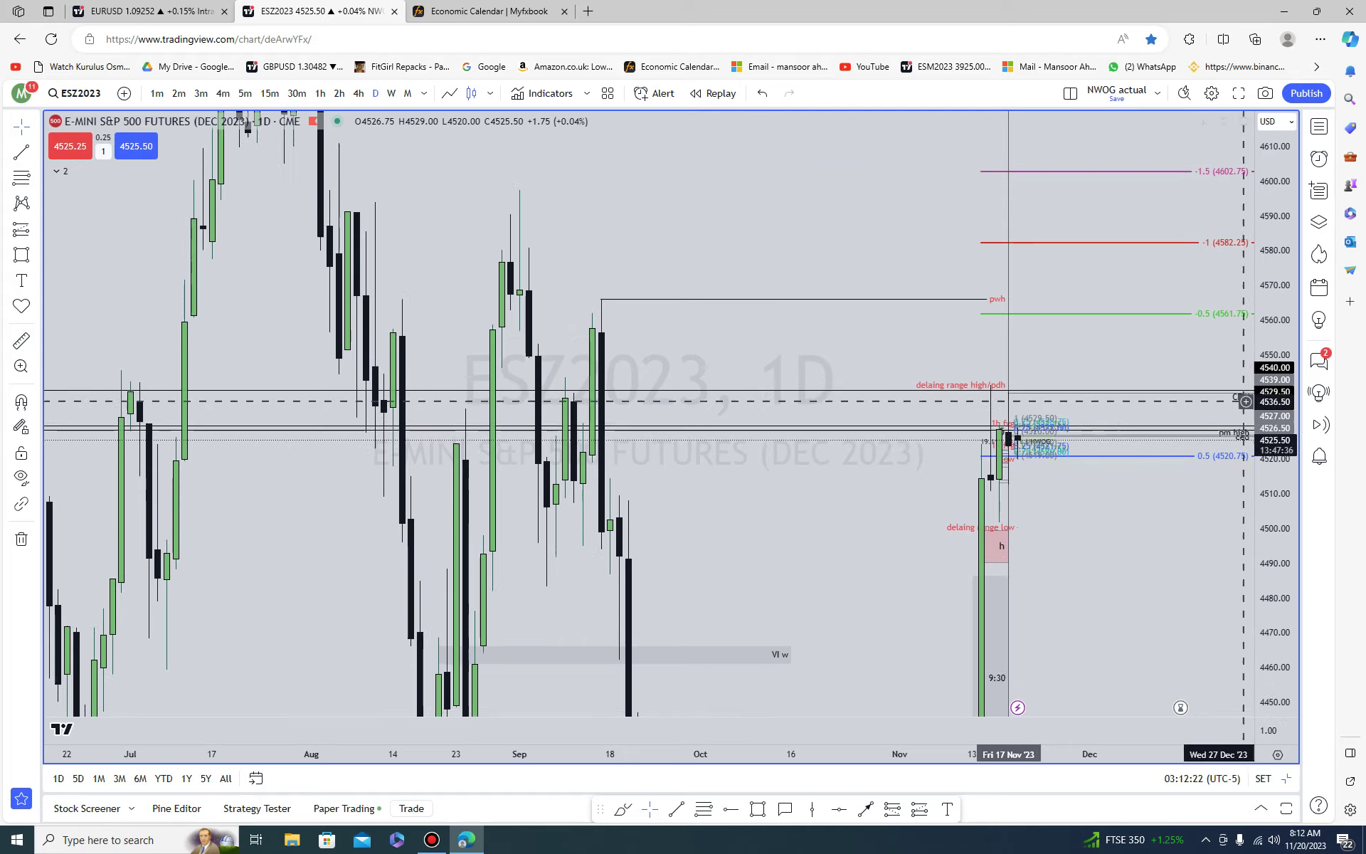
{"action": "double_click", "coordinate": [945, 333]}
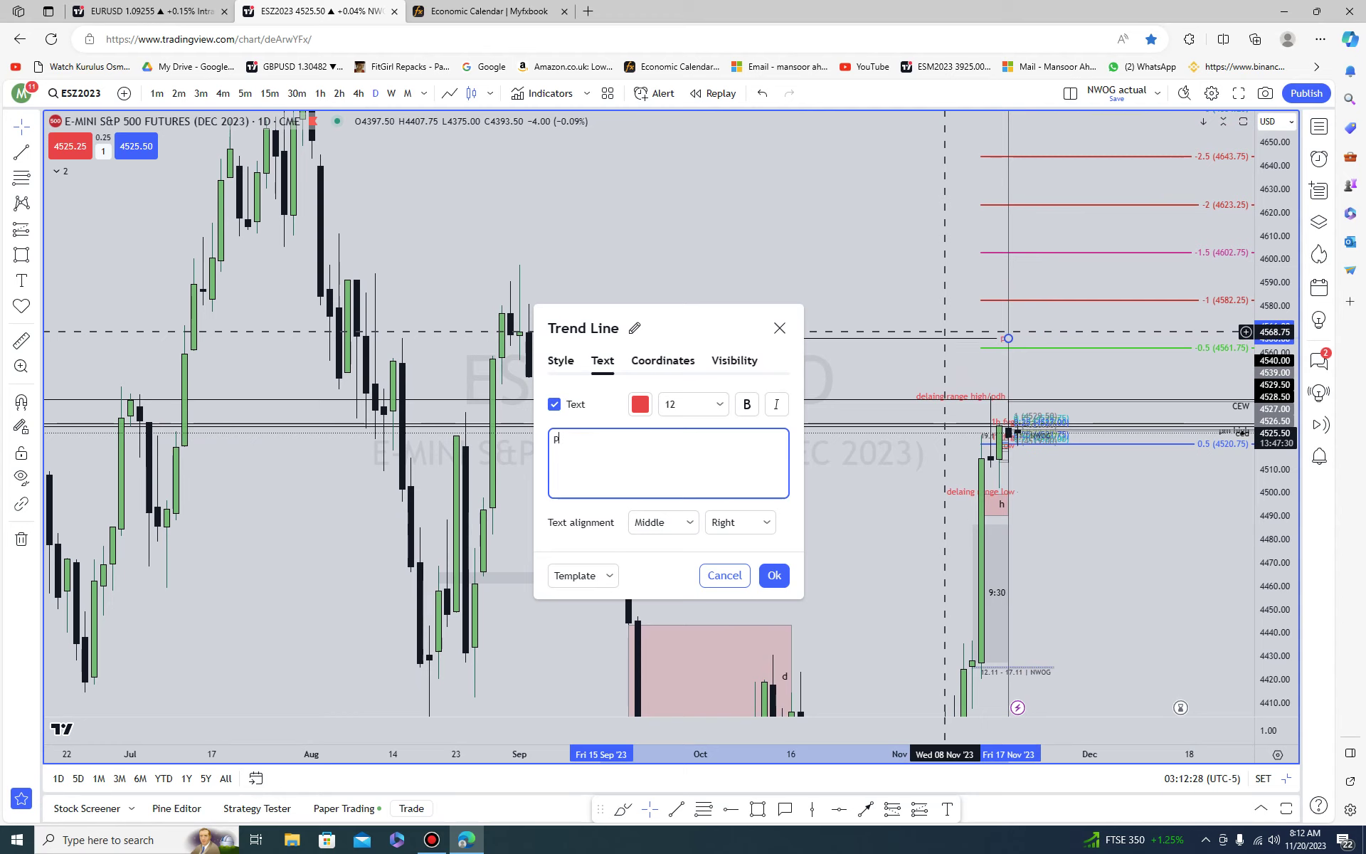
{"action": "left_click", "coordinate": [1049, 366]}
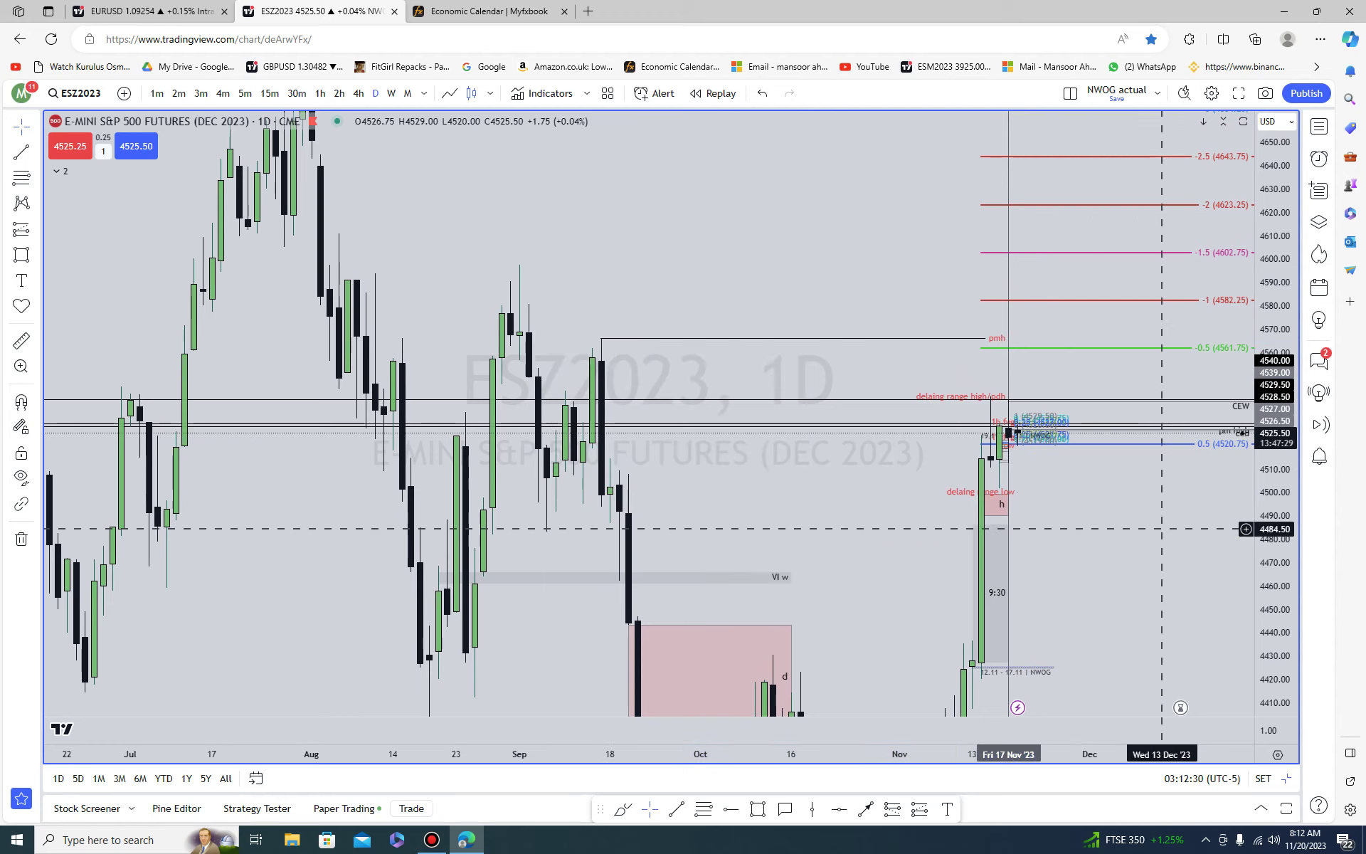
- Draw a trend line labelled pwh from the 15 Nov '23 wick high at 4541.25 horizontally to 21 Nov '23
{"action": "scroll", "coordinate": [1160, 525], "scroll_direction": "up", "scroll_amount": 4}
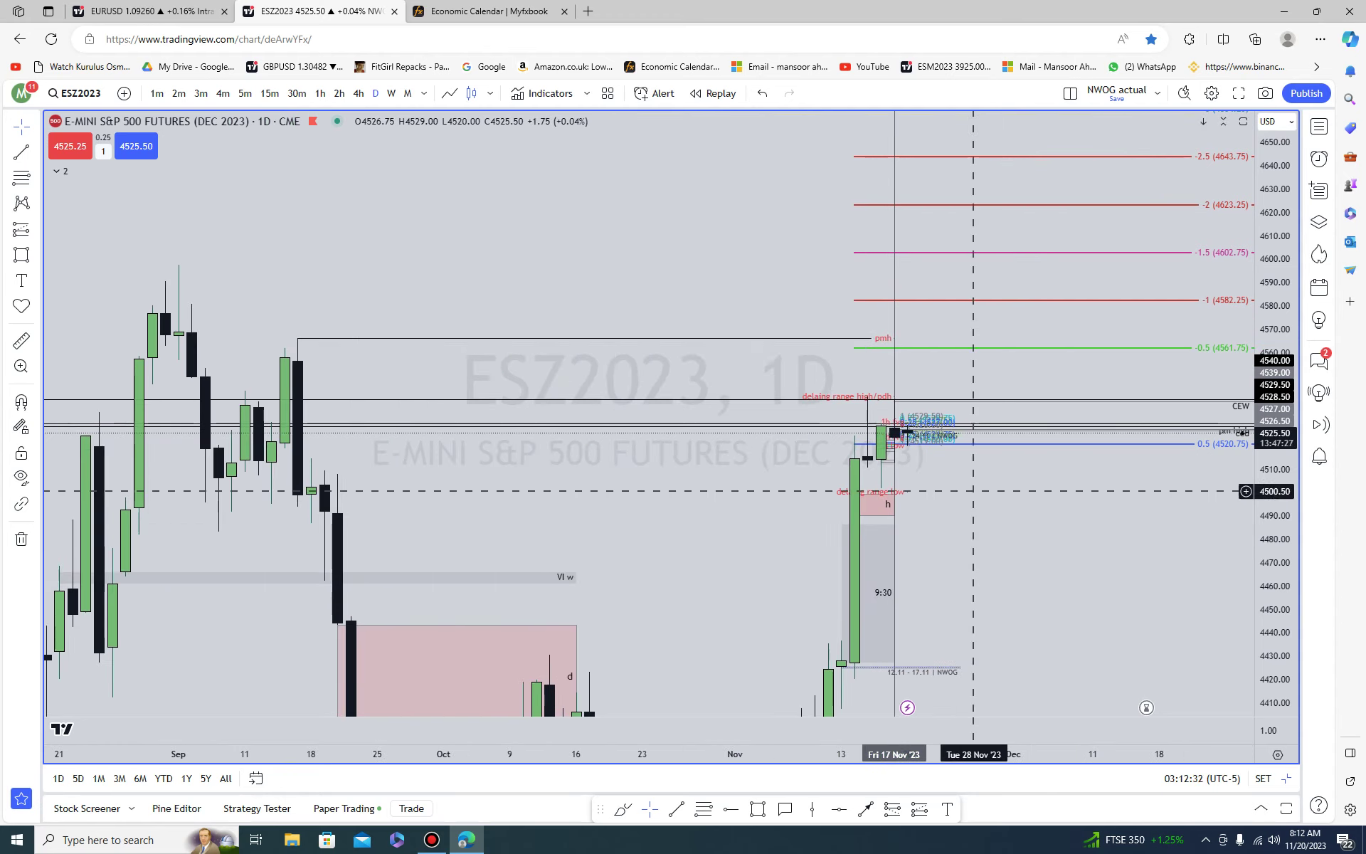
{"action": "left_click_drag", "start_coordinate": [1003, 555], "coordinate": [1138, 522]}
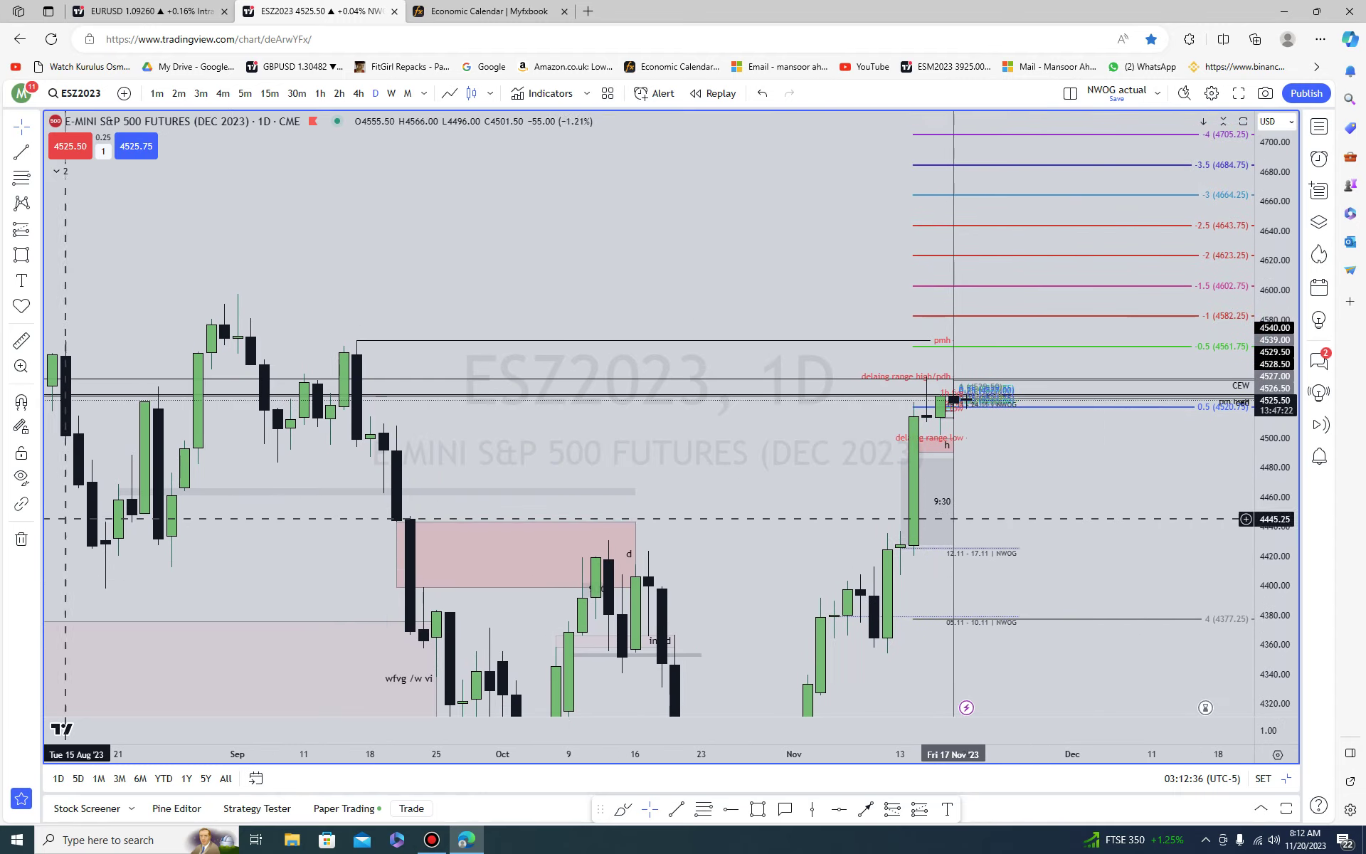
{"action": "left_click", "coordinate": [22, 477]}
{"action": "scroll", "coordinate": [841, 547], "scroll_direction": "down", "scroll_amount": 1}
{"action": "scroll", "coordinate": [854, 533], "scroll_direction": "down", "scroll_amount": 2}
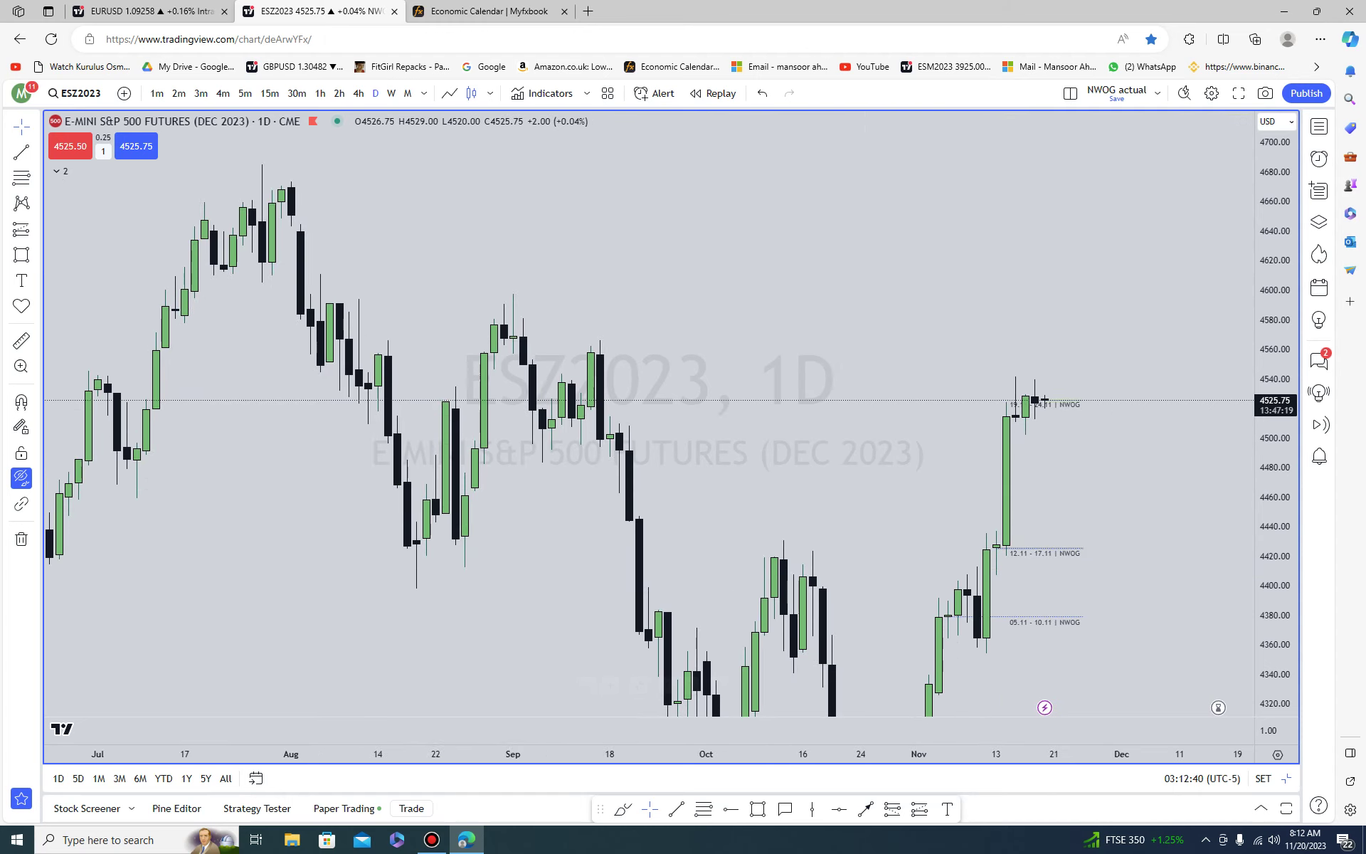
{"action": "key", "text": "alt+t"}
{"action": "left_click", "coordinate": [1016, 376]}
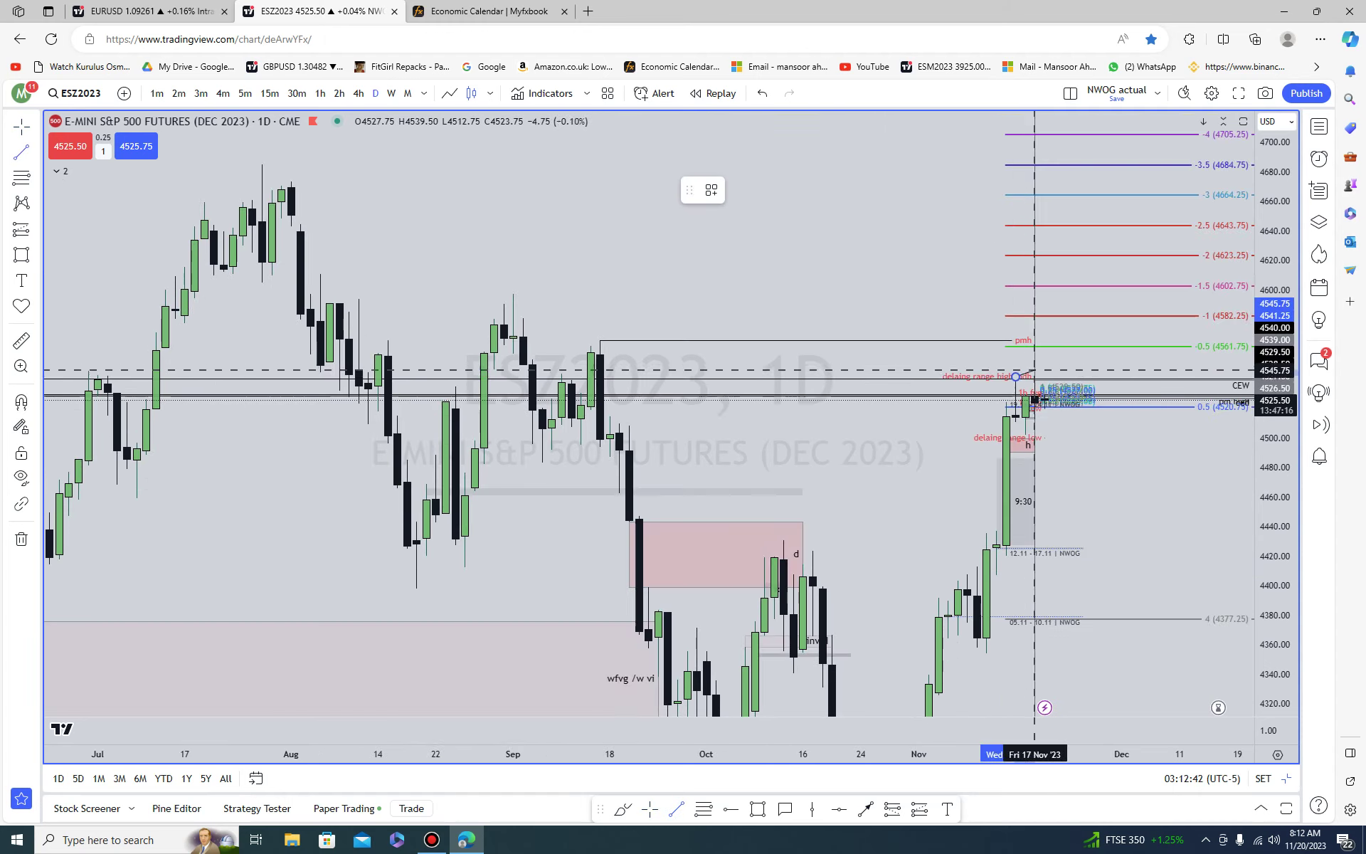
{"action": "left_click", "coordinate": [1055, 376]}
{"action": "double_click", "coordinate": [1054, 376]}
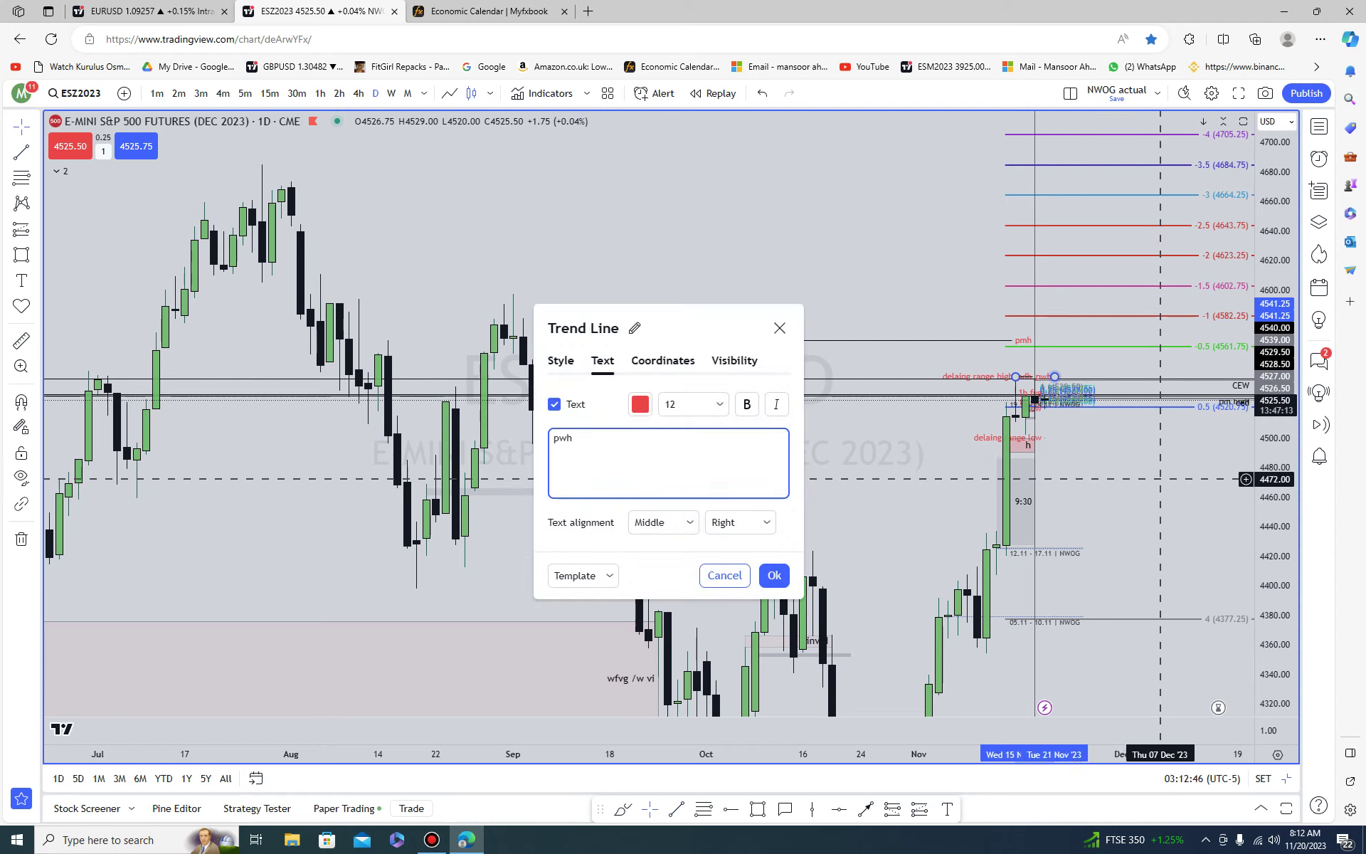
{"action": "left_click", "coordinate": [1167, 482]}
- Review the higher timeframes and delete the red zone labelled h below the dealing range low on the 1-hour chart
{"action": "left_click", "coordinate": [359, 93]}
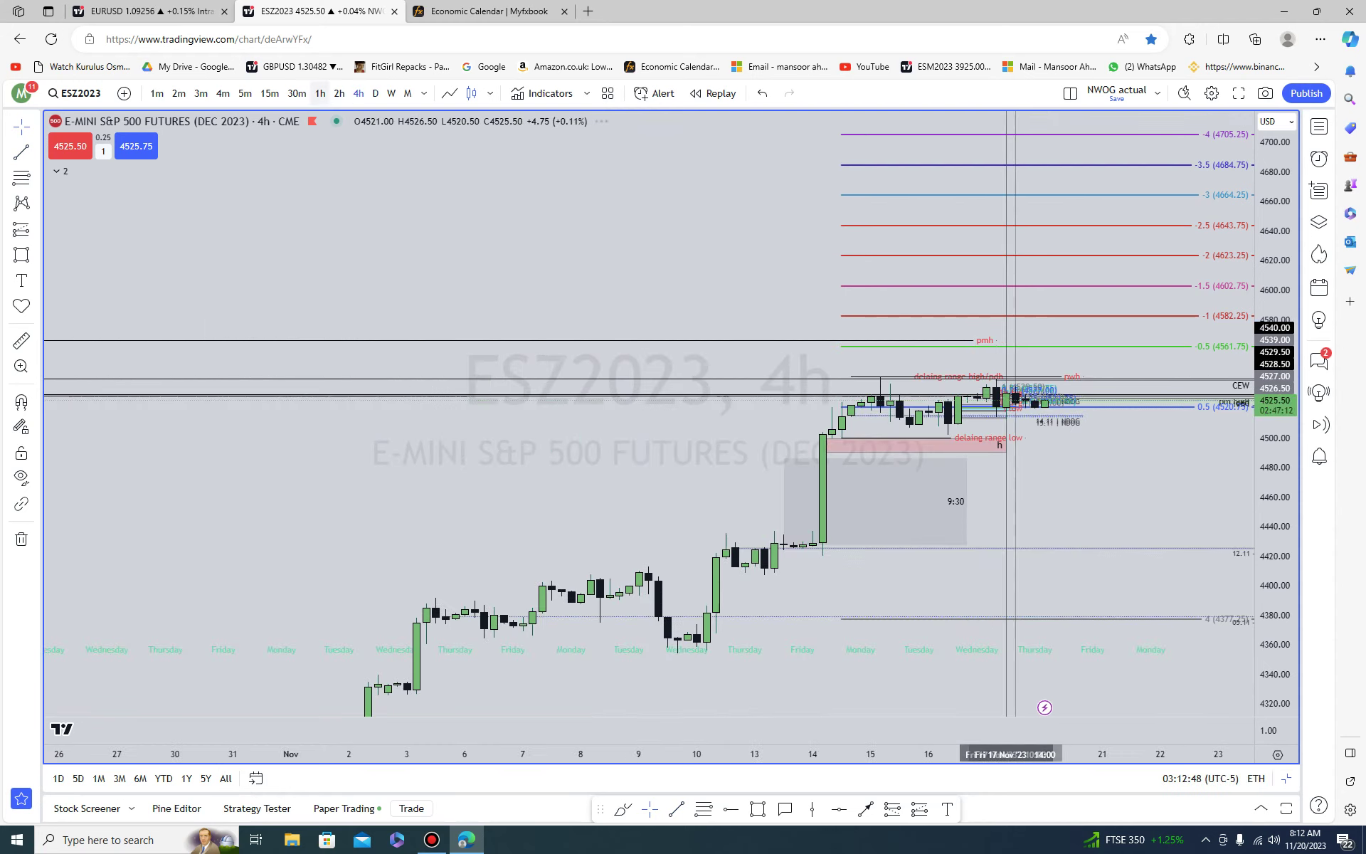
{"action": "left_click", "coordinate": [375, 93]}
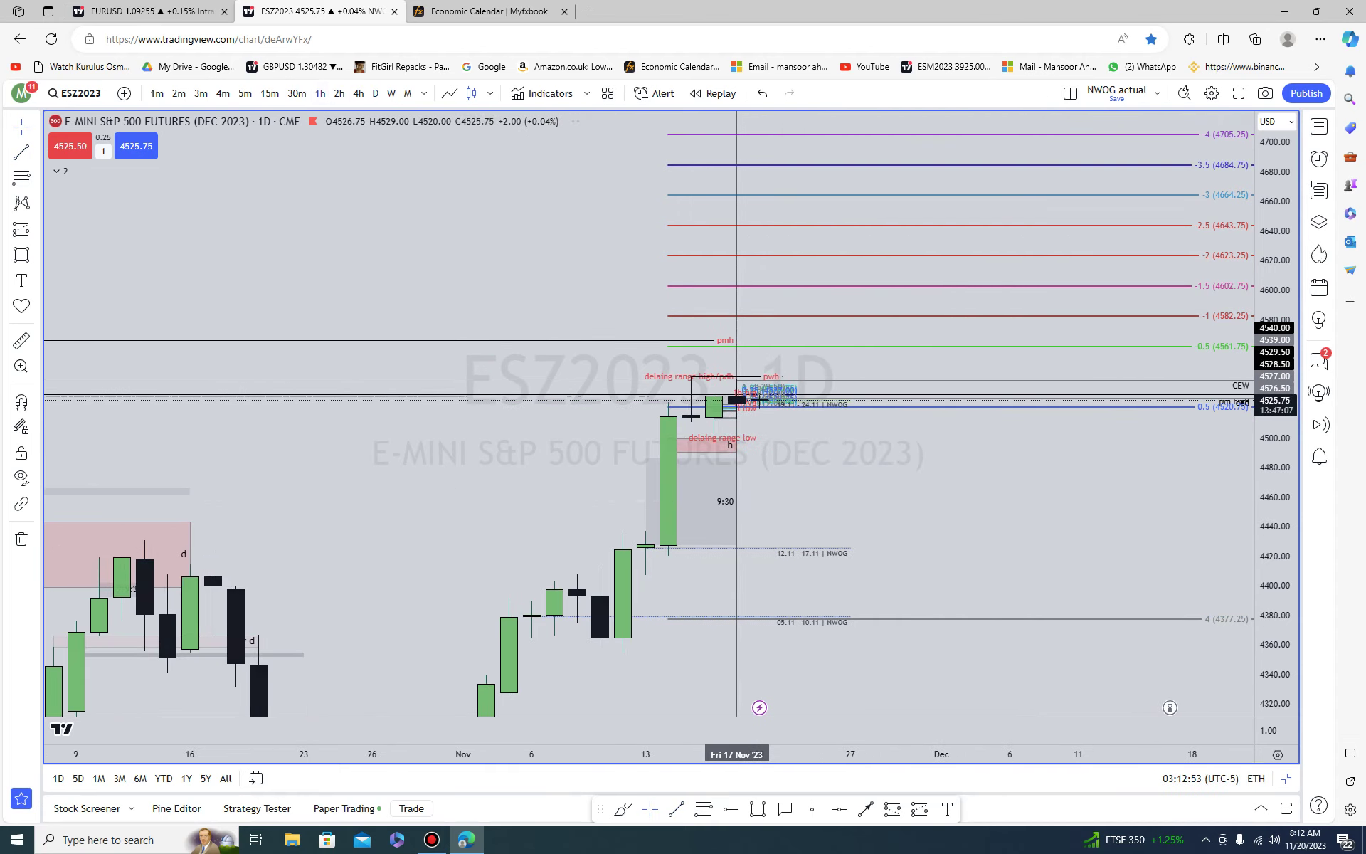
{"action": "scroll", "coordinate": [1058, 500], "scroll_direction": "down", "scroll_amount": 9}
{"action": "left_click_drag", "start_coordinate": [1277, 592], "coordinate": [1277, 310]}
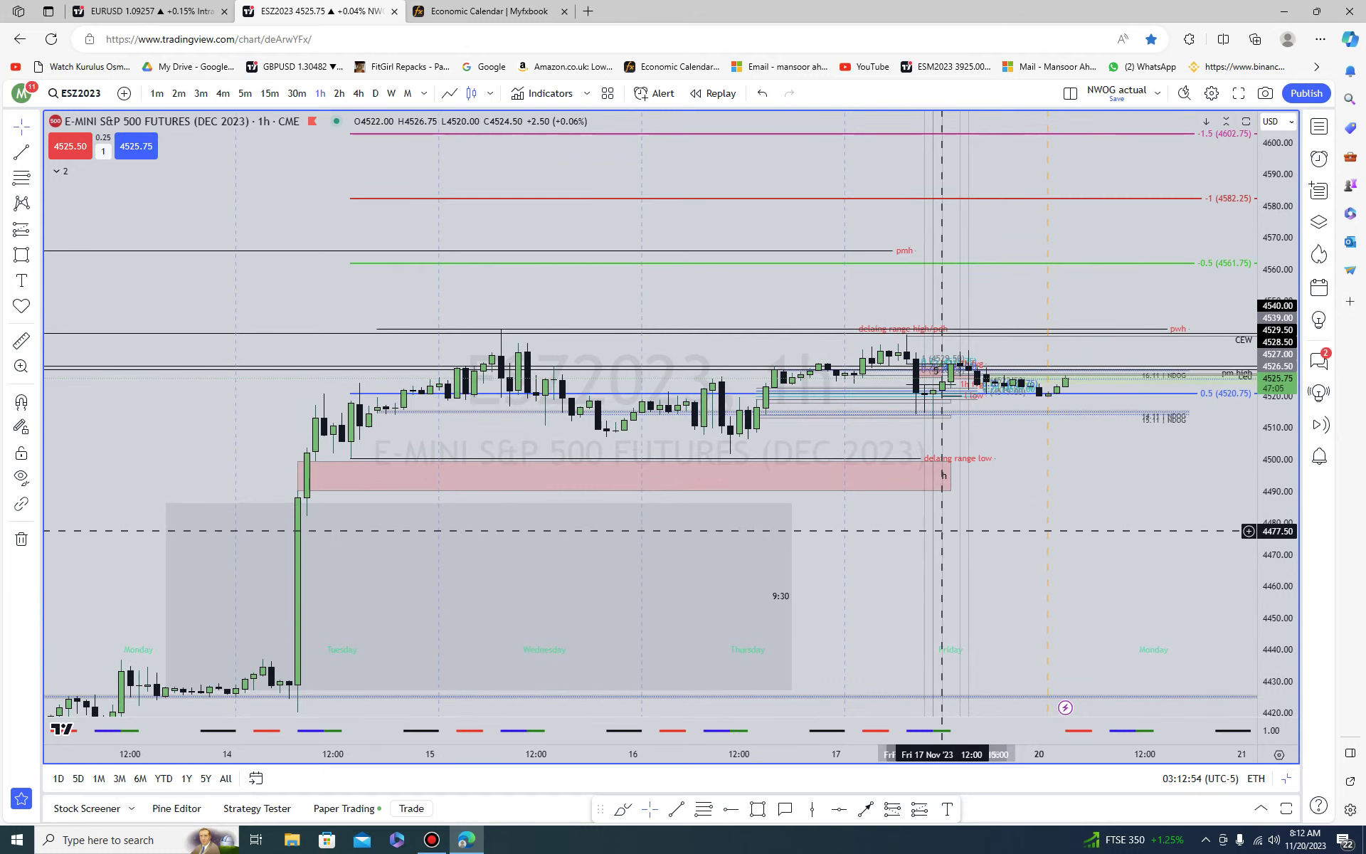
{"action": "left_click", "coordinate": [953, 473]}
{"action": "key", "text": "Delete"}
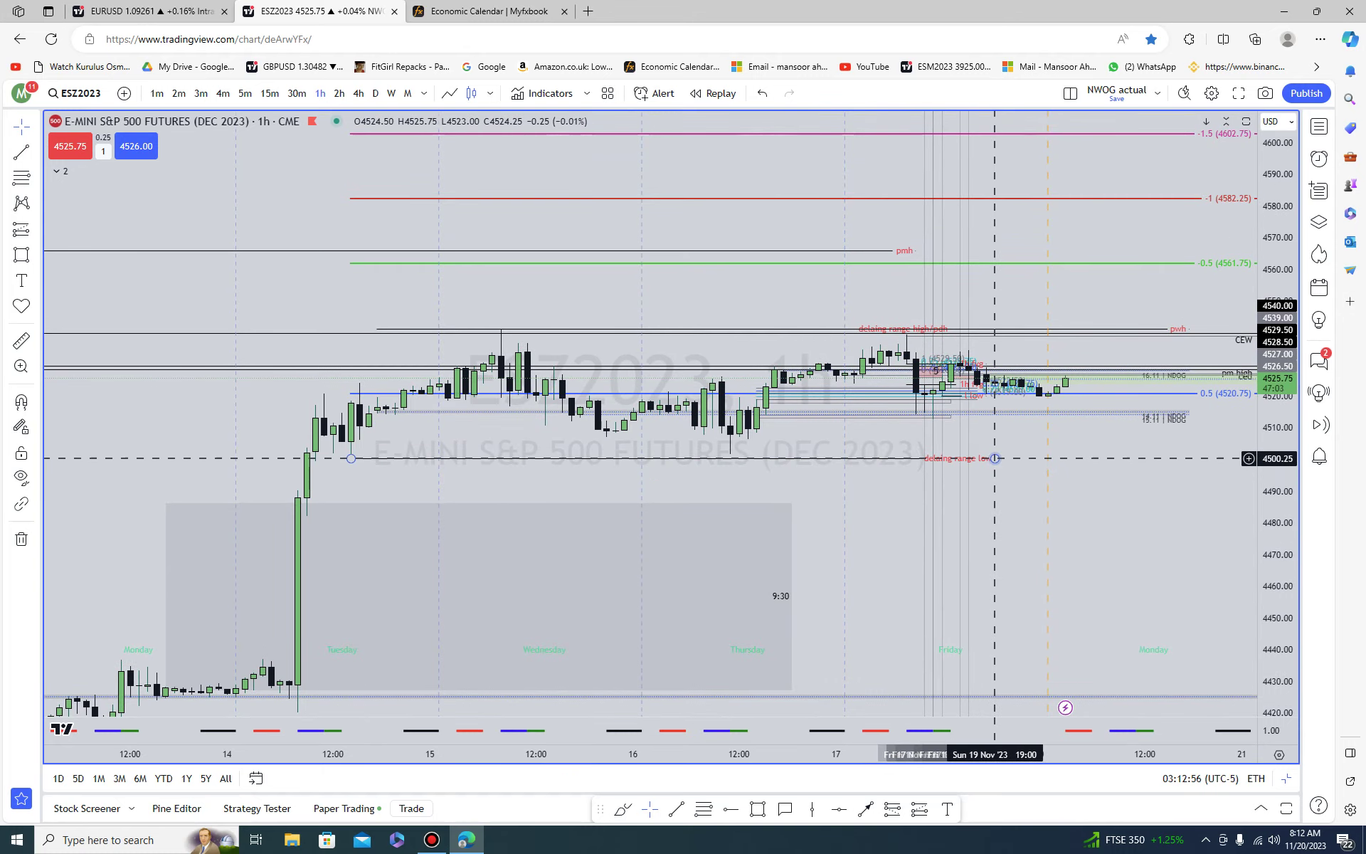
- Delete the vertical time lines across the Friday 17 Nov '23 session on the 1-hour ESZ2023 chart
{"action": "left_click_drag", "start_coordinate": [1277, 509], "coordinate": [1277, 215]}
{"action": "left_click_drag", "start_coordinate": [1110, 503], "coordinate": [1029, 557]}
{"action": "left_click_drag", "start_coordinate": [1151, 534], "coordinate": [1053, 631]}
{"action": "scroll", "coordinate": [1059, 632], "scroll_direction": "down", "scroll_amount": 4}
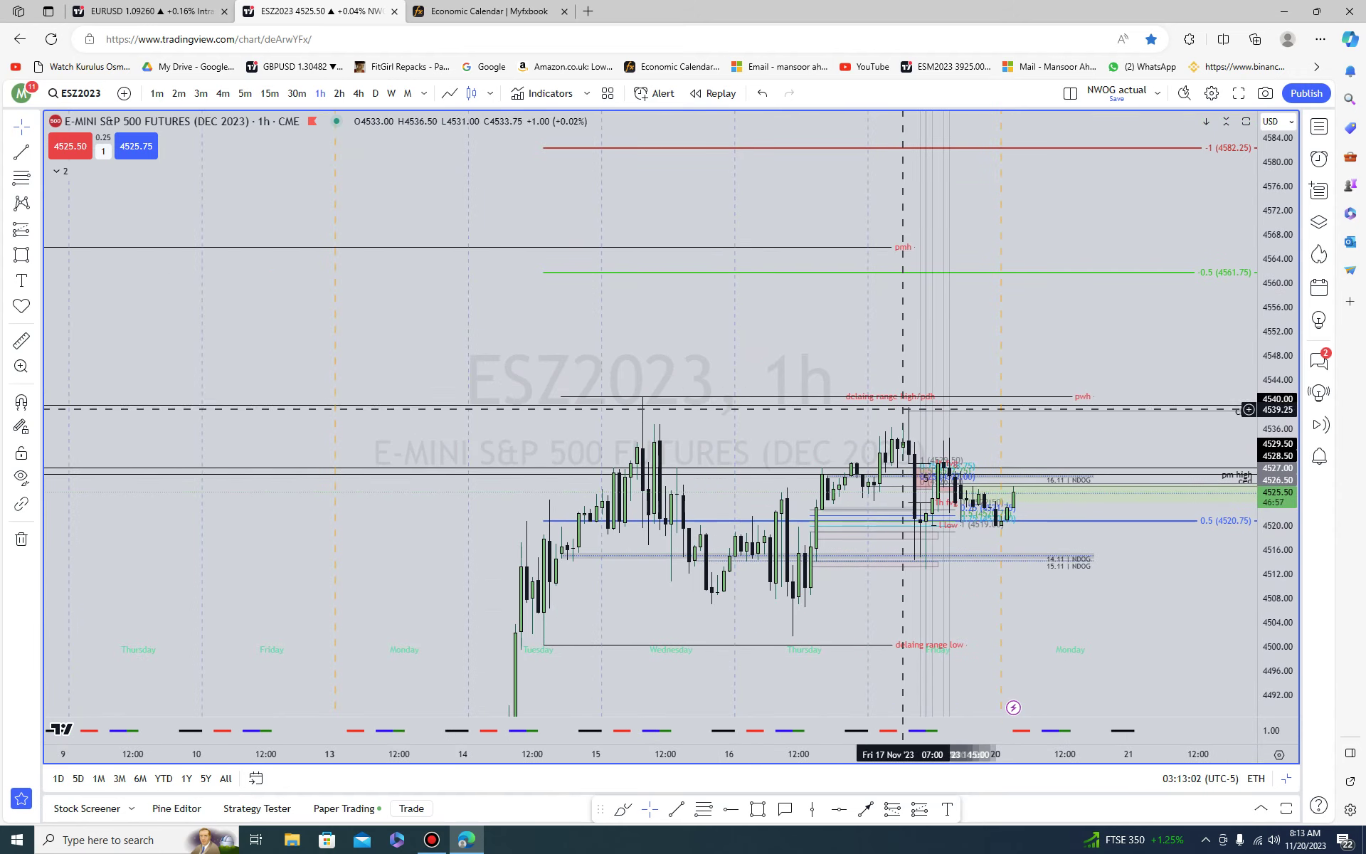
{"action": "scroll", "coordinate": [1186, 541], "scroll_direction": "up", "scroll_amount": 3}
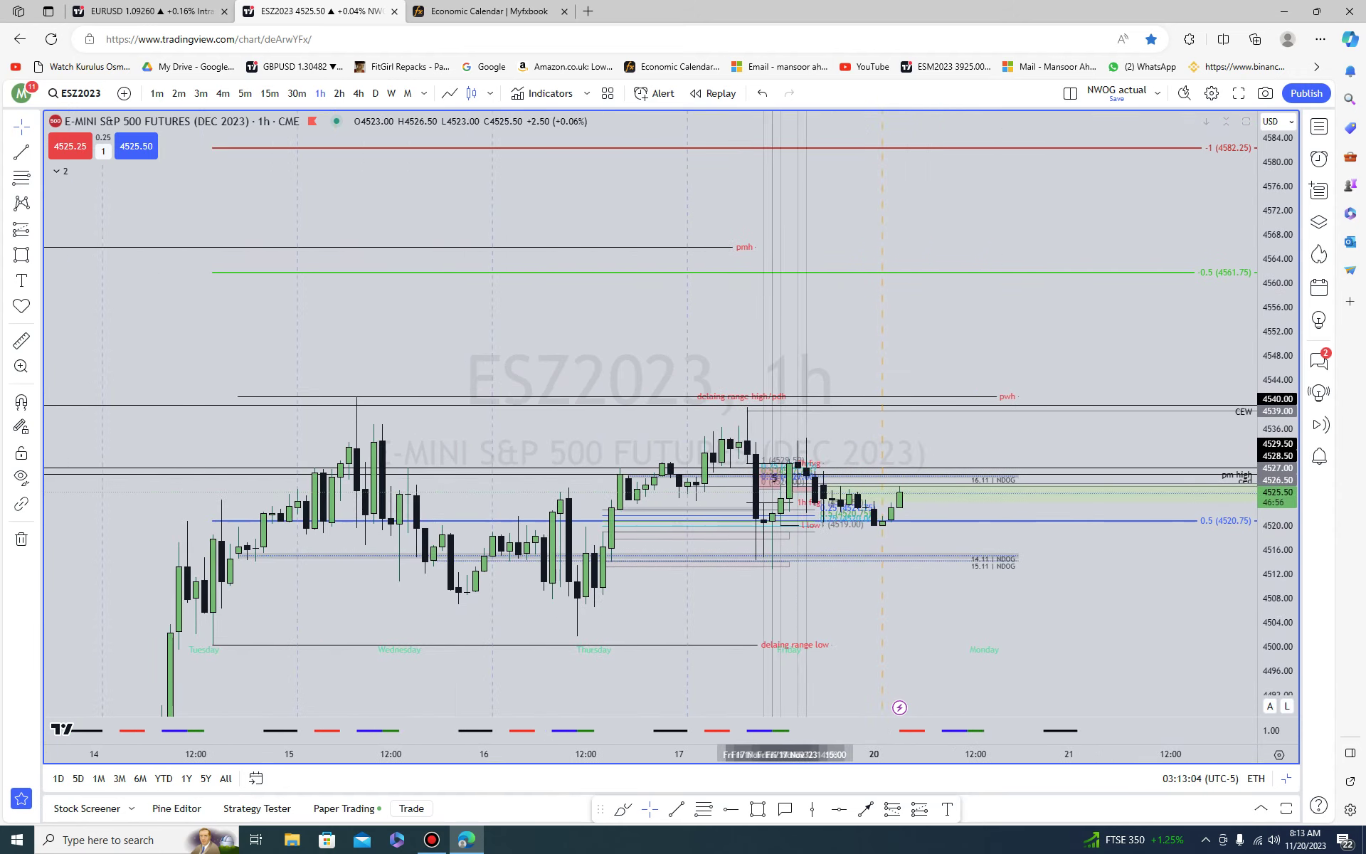
{"action": "left_click_drag", "start_coordinate": [1277, 577], "coordinate": [1272, 220]}
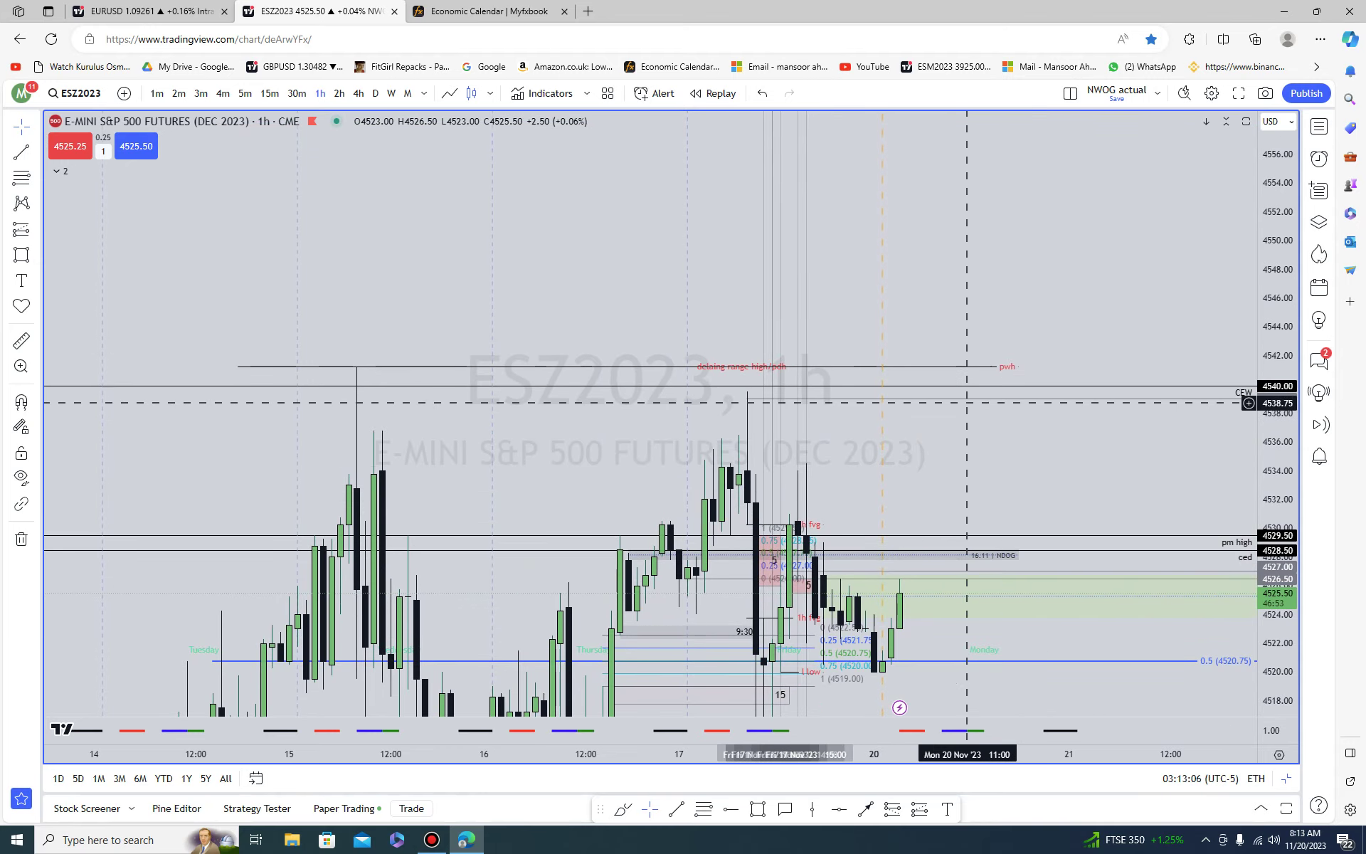
{"action": "left_click_drag", "start_coordinate": [1004, 508], "coordinate": [1103, 418]}
{"action": "scroll", "coordinate": [1082, 398], "scroll_direction": "up", "scroll_amount": 5}
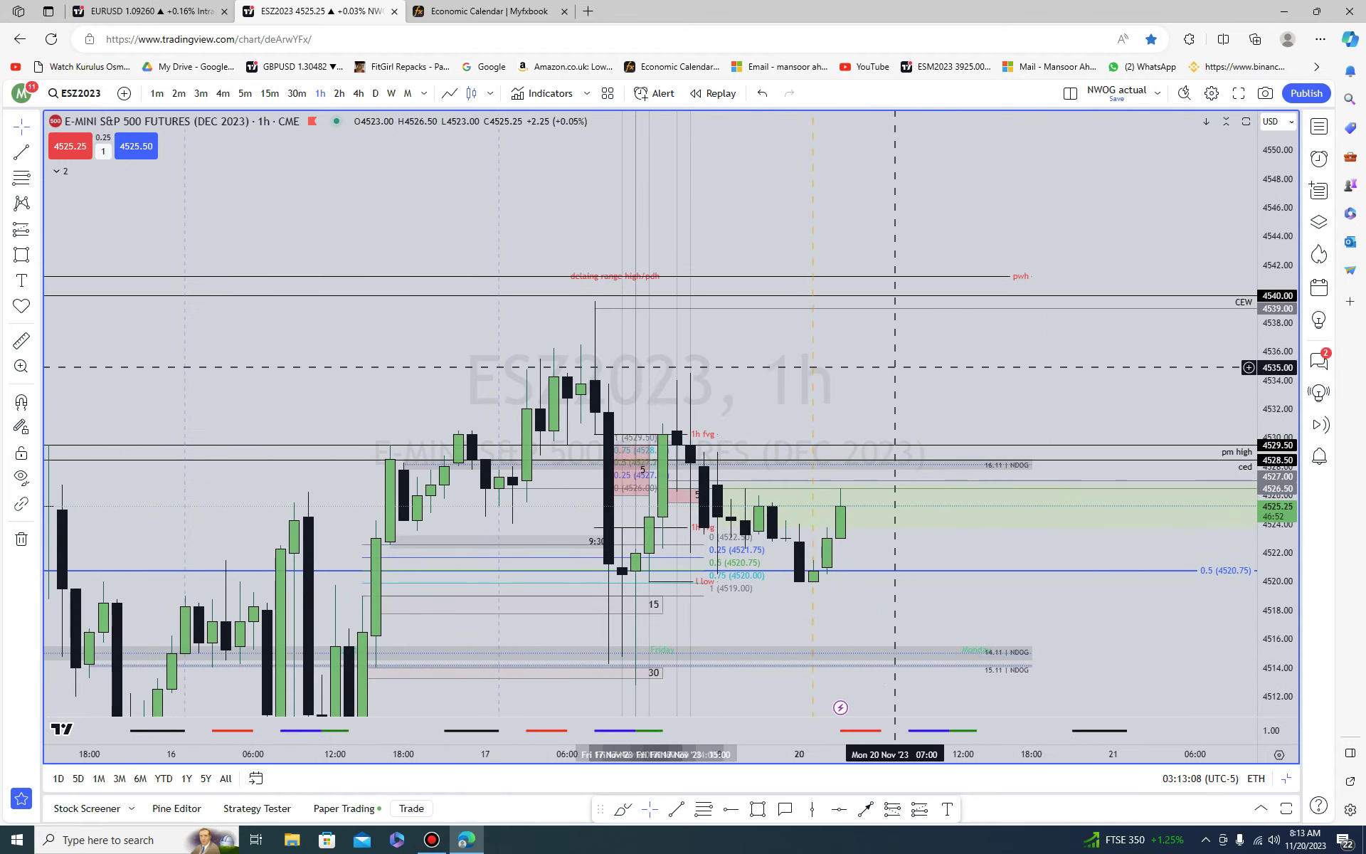
{"action": "left_click", "coordinate": [690, 333]}
{"action": "key", "text": "Delete"}
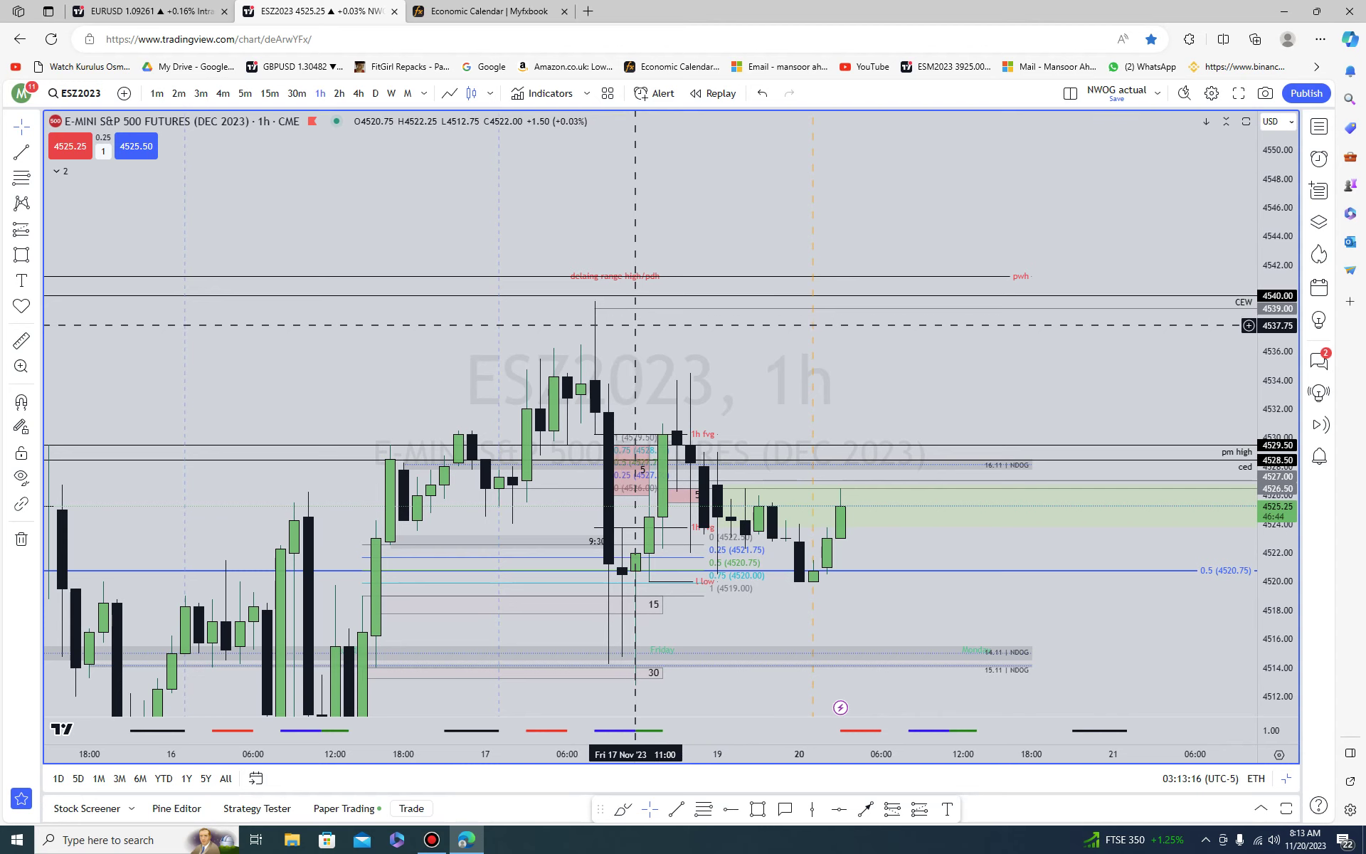
{"action": "left_click_drag", "start_coordinate": [701, 359], "coordinate": [737, 327]}
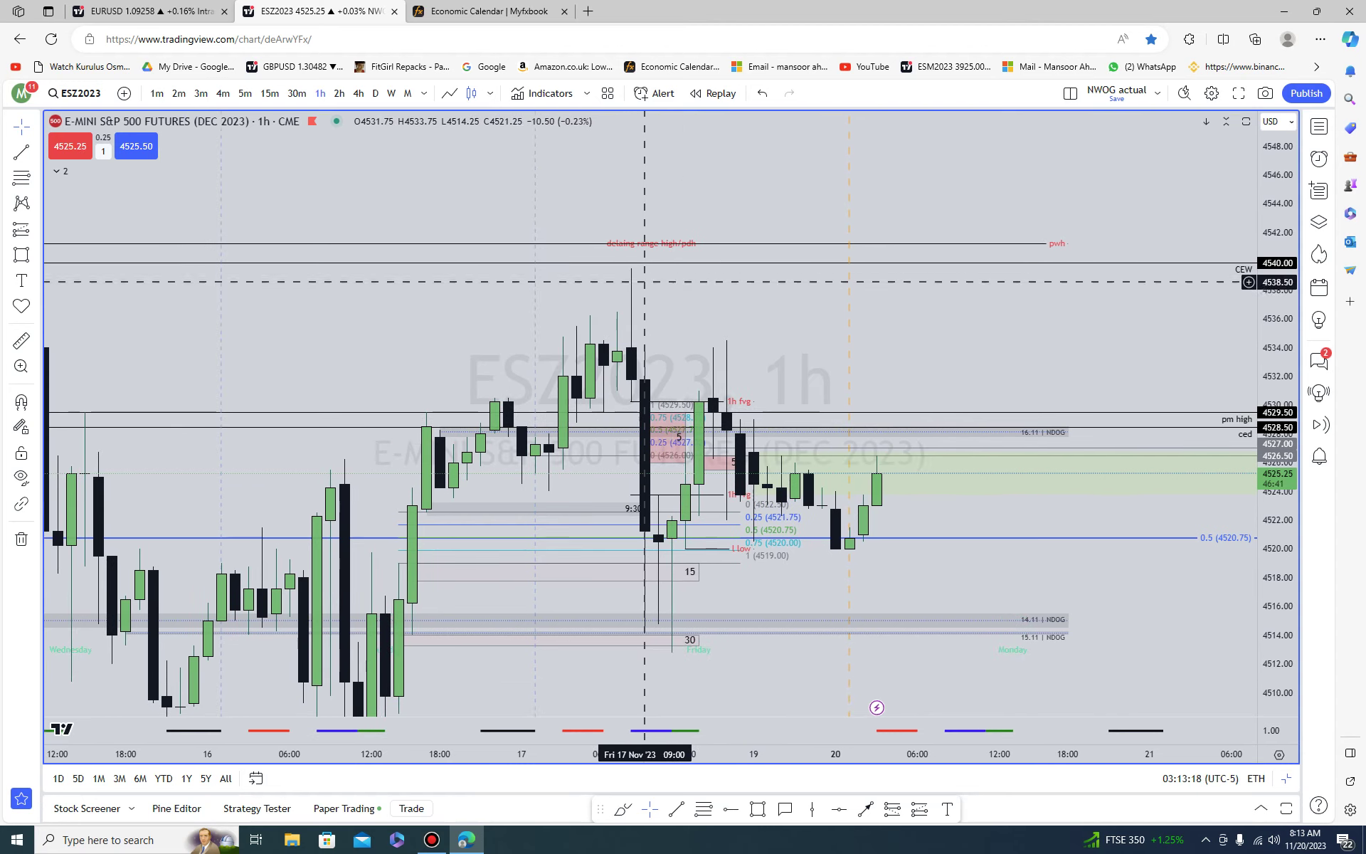
- Draw a horizontal ray at 4520.00 from the low of the 20 Nov '23 01:00 candle on the 1-hour ESZ2023 chart
{"action": "scroll", "coordinate": [1095, 463], "scroll_direction": "up", "scroll_amount": 2}
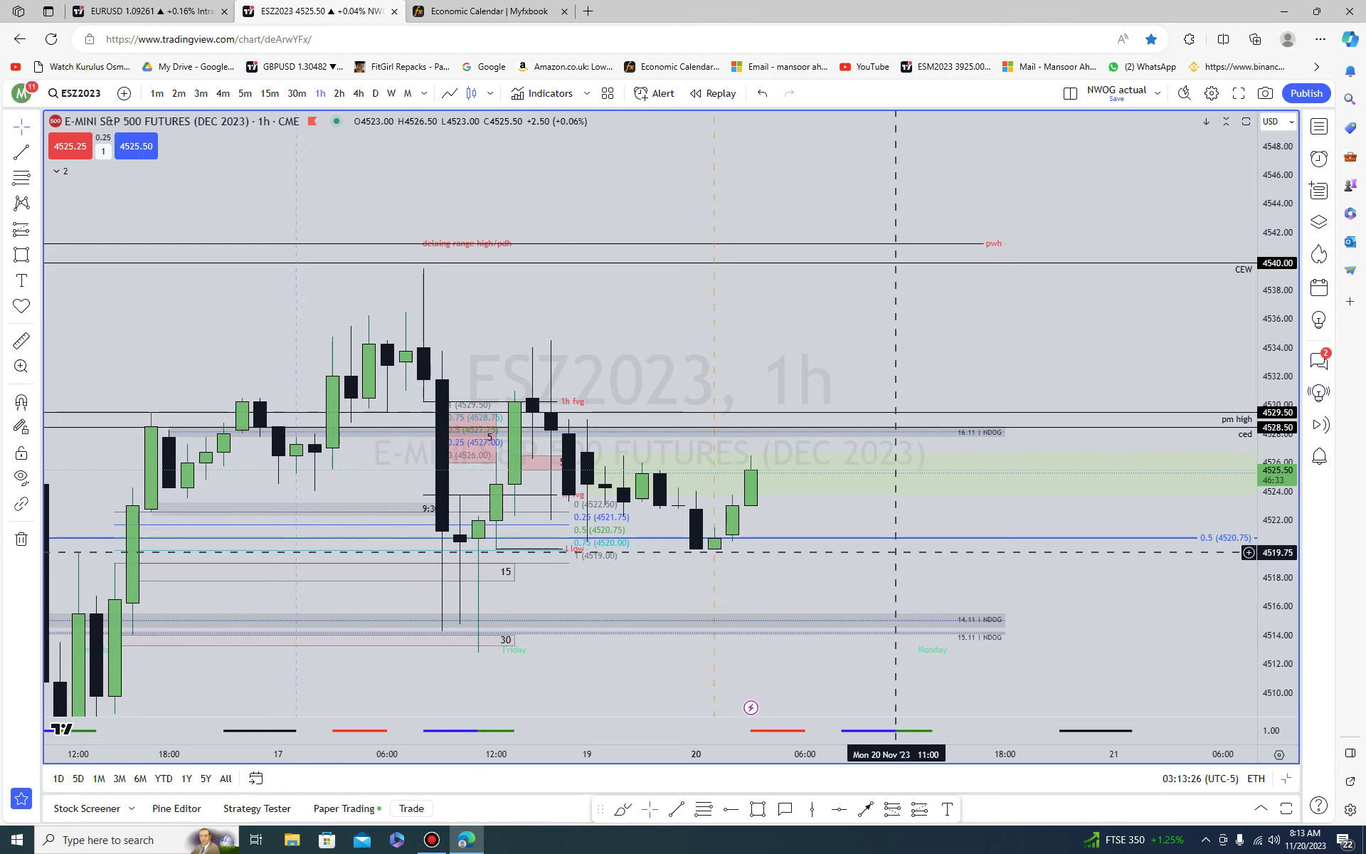
{"action": "scroll", "coordinate": [1044, 603], "scroll_direction": "down", "scroll_amount": 2}
{"action": "scroll", "coordinate": [1044, 594], "scroll_direction": "up", "scroll_amount": 2}
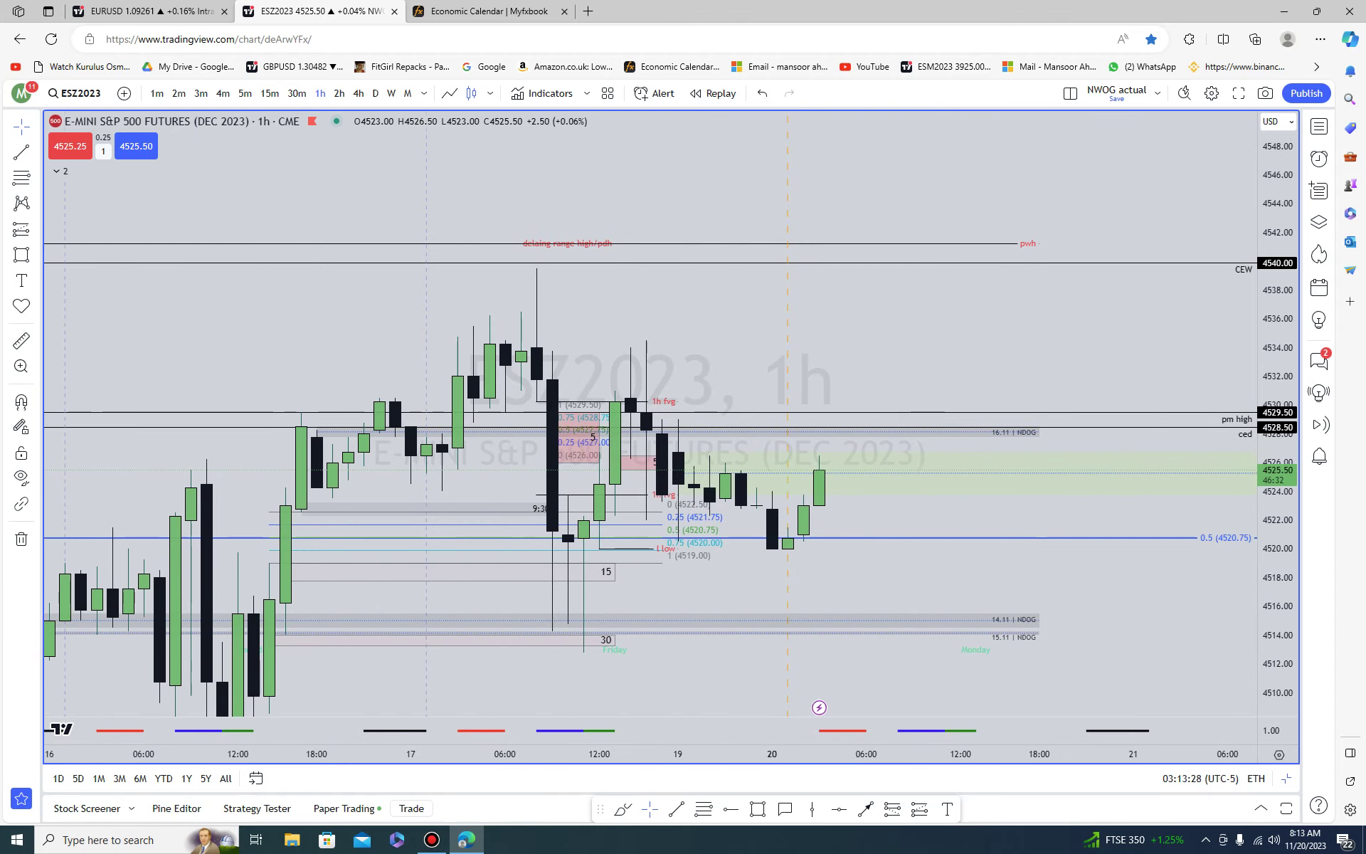
{"action": "left_click", "coordinate": [730, 809]}
{"action": "left_click", "coordinate": [788, 557]}
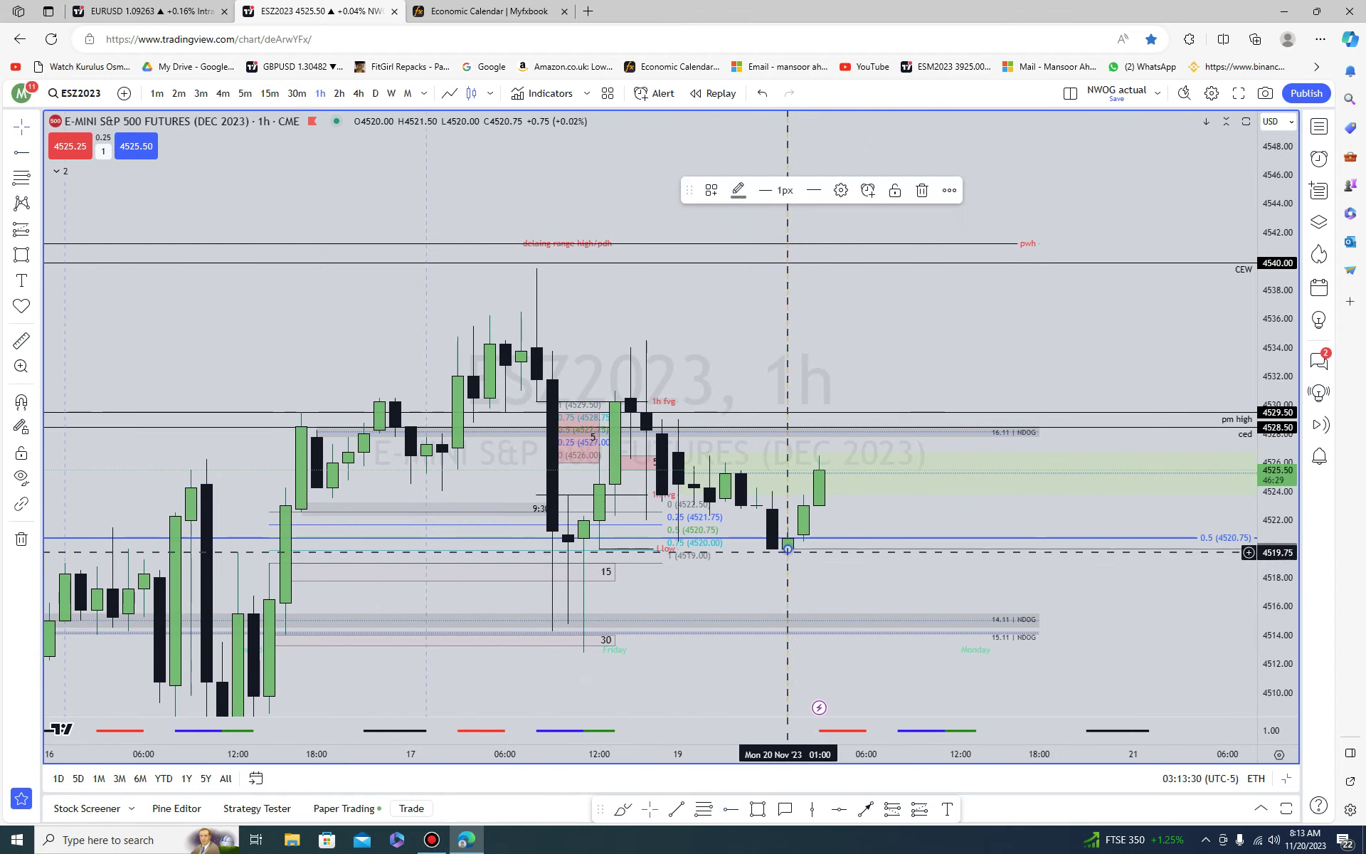
- Delete the zones labelled 30 and 15 below Friday's candles and the 9:30 marking on the 1-hour chart
{"action": "left_click_drag", "start_coordinate": [869, 601], "coordinate": [711, 561]}
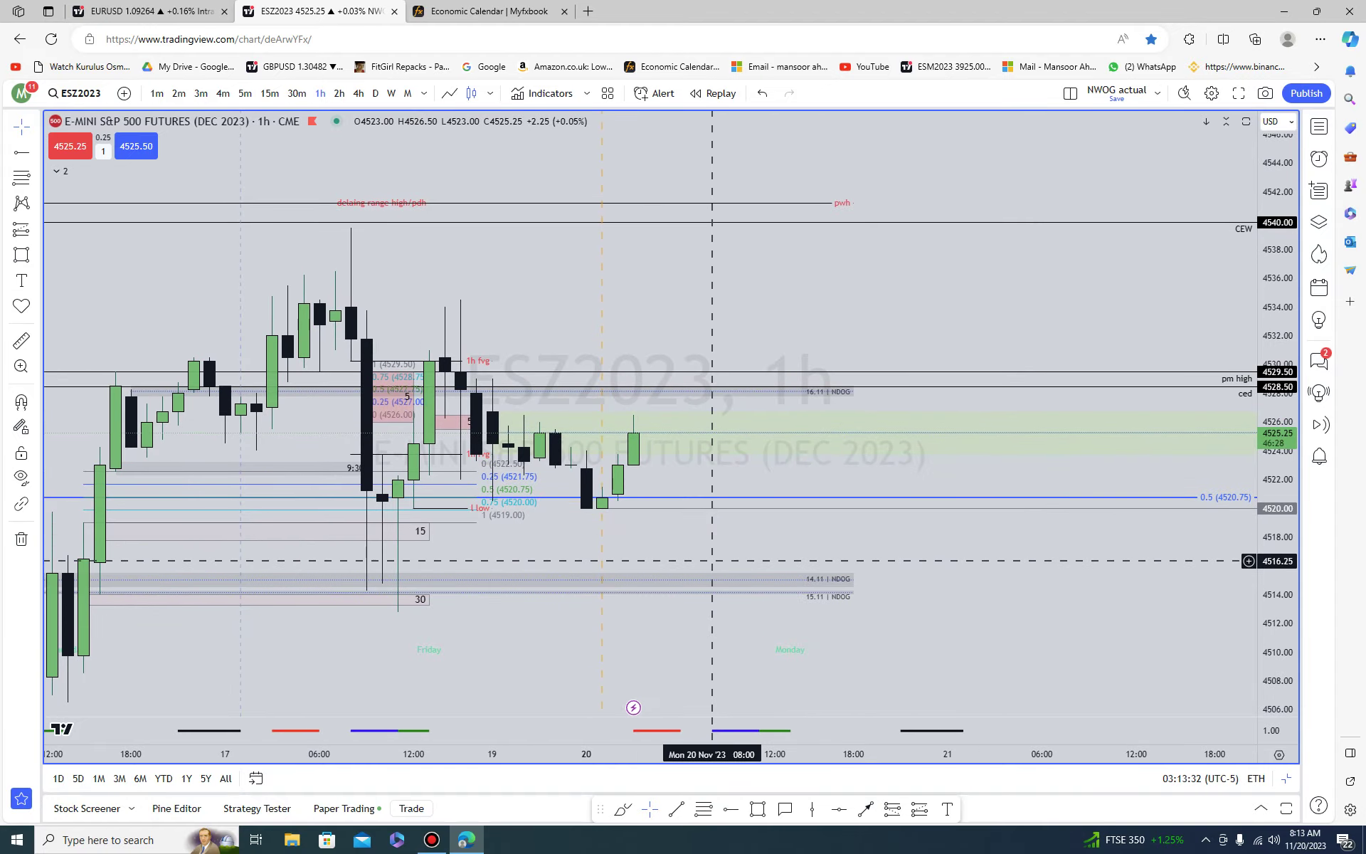
{"action": "left_click", "coordinate": [428, 599]}
{"action": "key", "text": "Delete"}
{"action": "left_click", "coordinate": [428, 532]}
{"action": "key", "text": "Delete"}
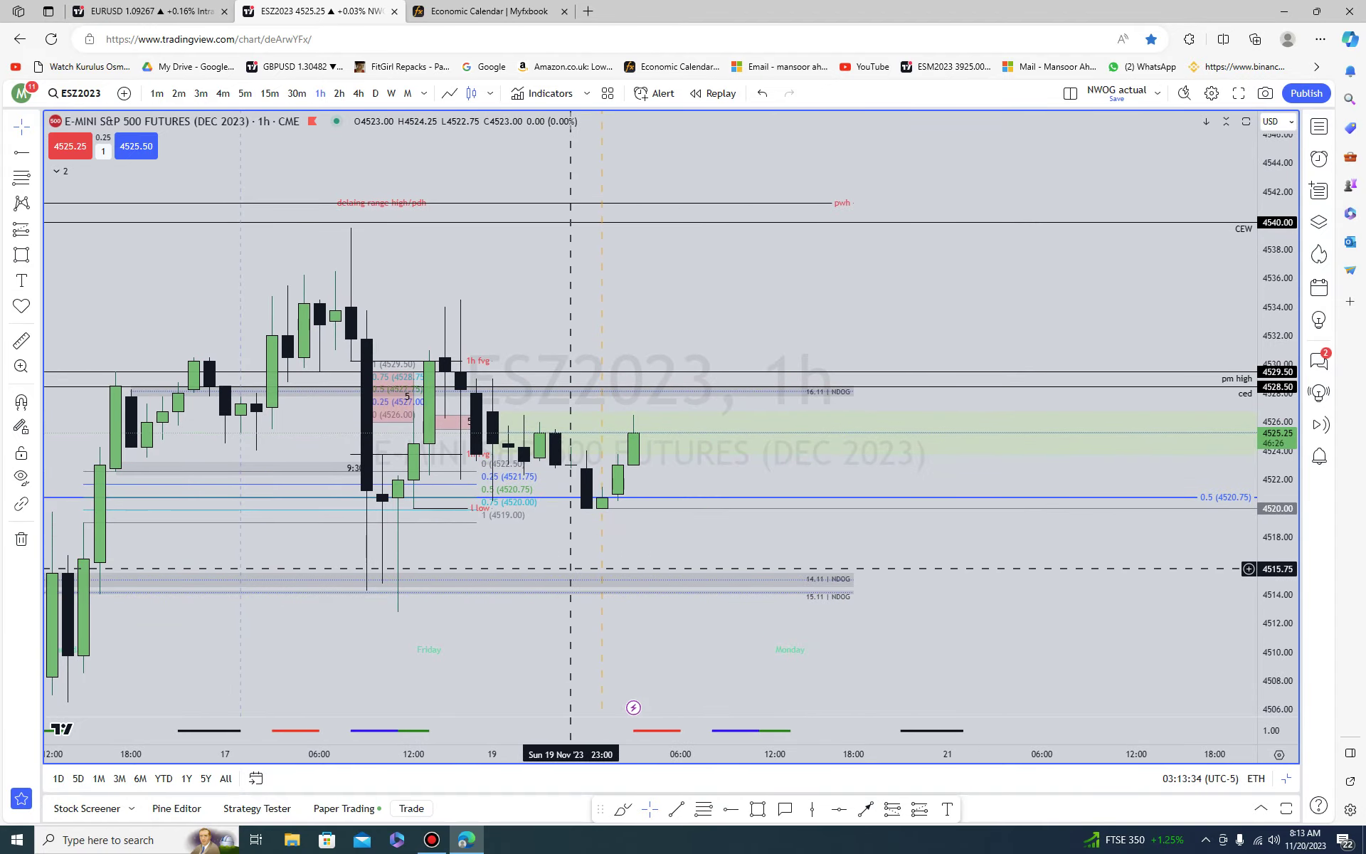
{"action": "left_click", "coordinate": [351, 462]}
{"action": "key", "text": "Delete"}
- Examine the 1-hour chart between the dealing range high and low, including the pmh and pwh lines and the gap zones
{"action": "left_click_drag", "start_coordinate": [950, 619], "coordinate": [1011, 395]}
{"action": "scroll", "coordinate": [1011, 396], "scroll_direction": "down", "scroll_amount": 3}
{"action": "scroll", "coordinate": [1011, 395], "scroll_direction": "down", "scroll_amount": 2}
{"action": "left_click_drag", "start_coordinate": [1277, 332], "coordinate": [1277, 559]}
{"action": "left_click_drag", "start_coordinate": [1160, 523], "coordinate": [1070, 647]}
{"action": "scroll", "coordinate": [1071, 648], "scroll_direction": "down", "scroll_amount": 4}
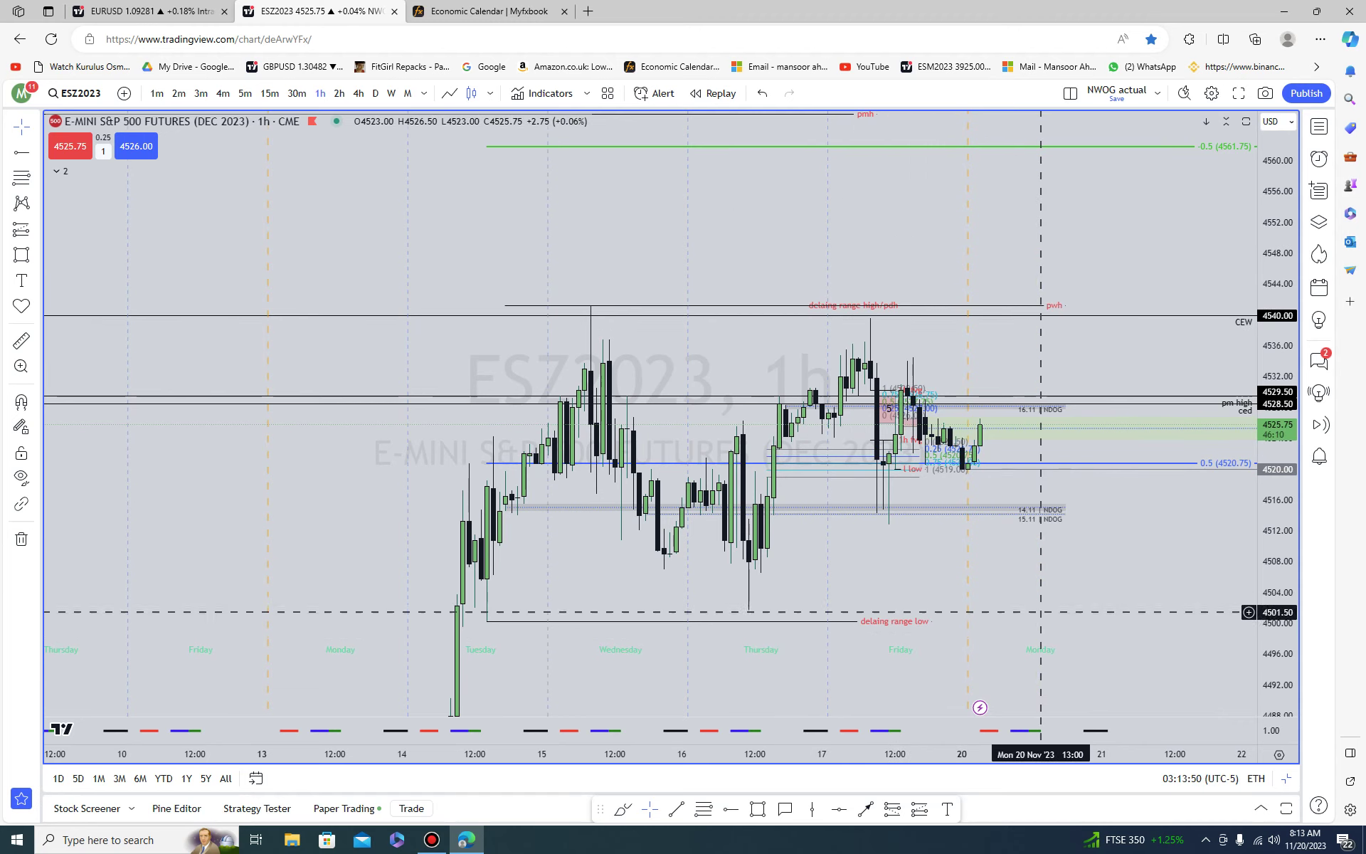
{"action": "left_click_drag", "start_coordinate": [1131, 584], "coordinate": [777, 542]}
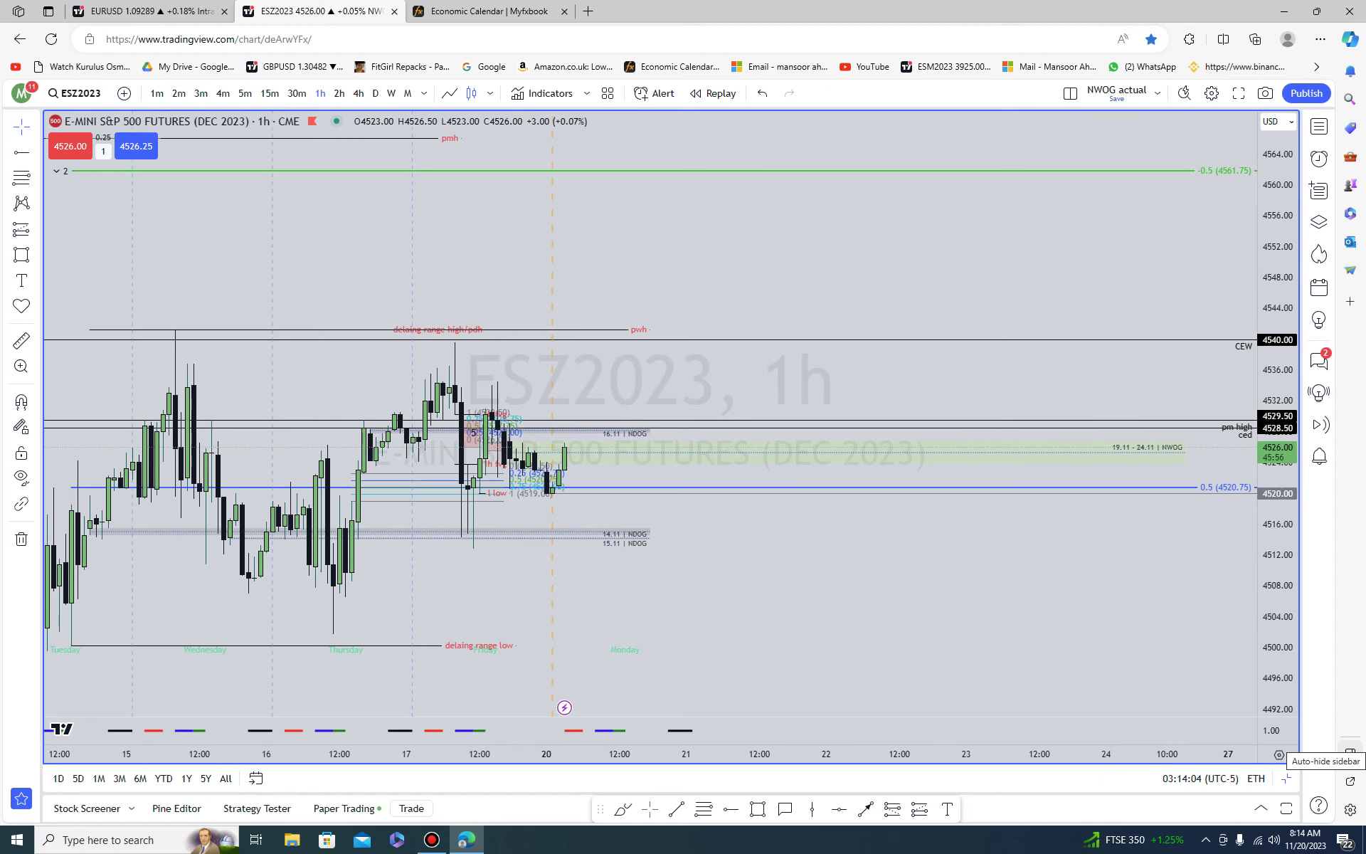
{"action": "left_click_drag", "start_coordinate": [814, 602], "coordinate": [1062, 646]}
{"action": "scroll", "coordinate": [451, 485], "scroll_direction": "up", "scroll_amount": 3}
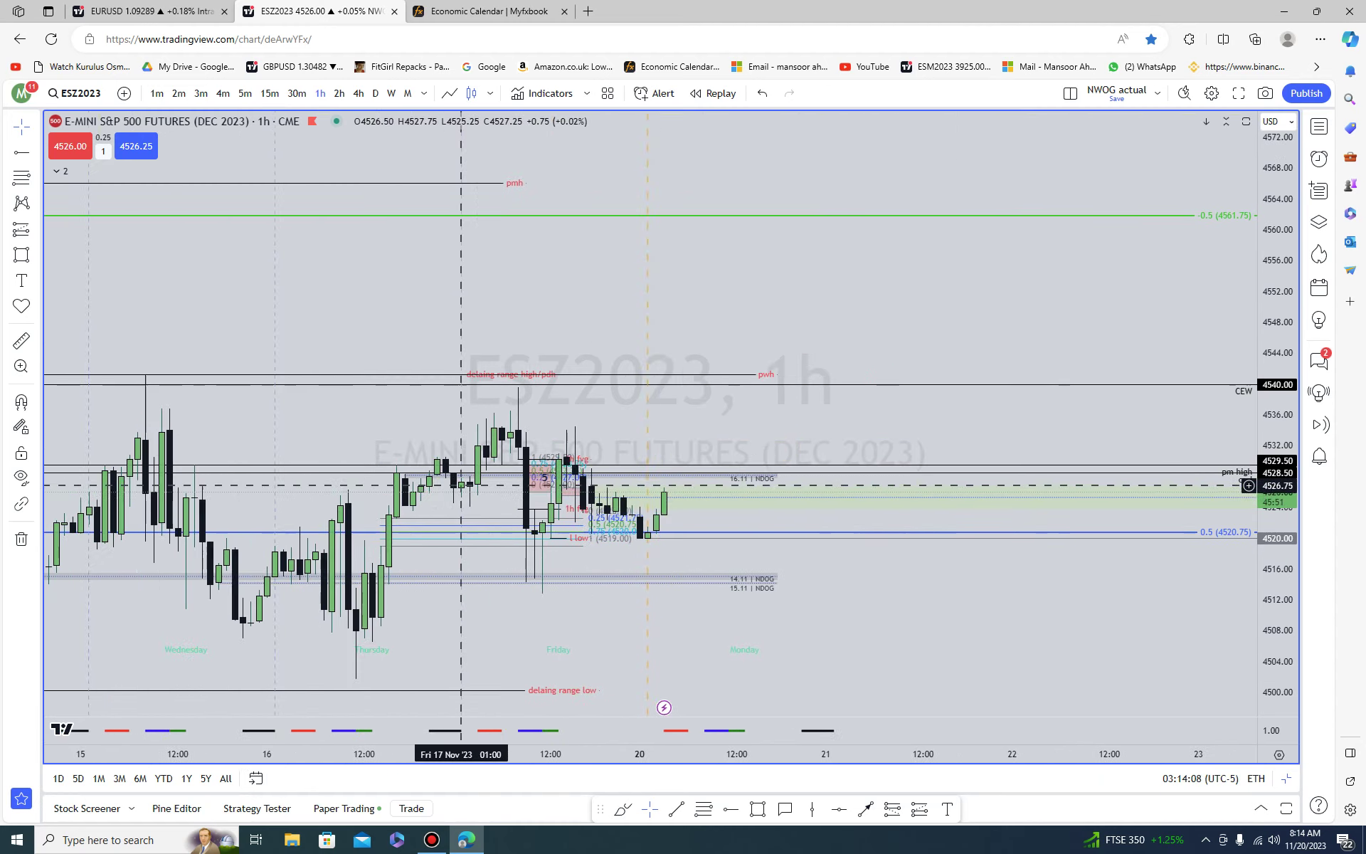
- Delete both small Fibonacci retracements, the l low and 1h fvg lines and the zones labelled 5 around Friday 17 Nov, plus the pm high line
{"action": "left_click_drag", "start_coordinate": [1027, 623], "coordinate": [1101, 553]}
{"action": "left_click_drag", "start_coordinate": [1278, 546], "coordinate": [1279, 356]}
{"action": "left_click", "coordinate": [679, 530]}
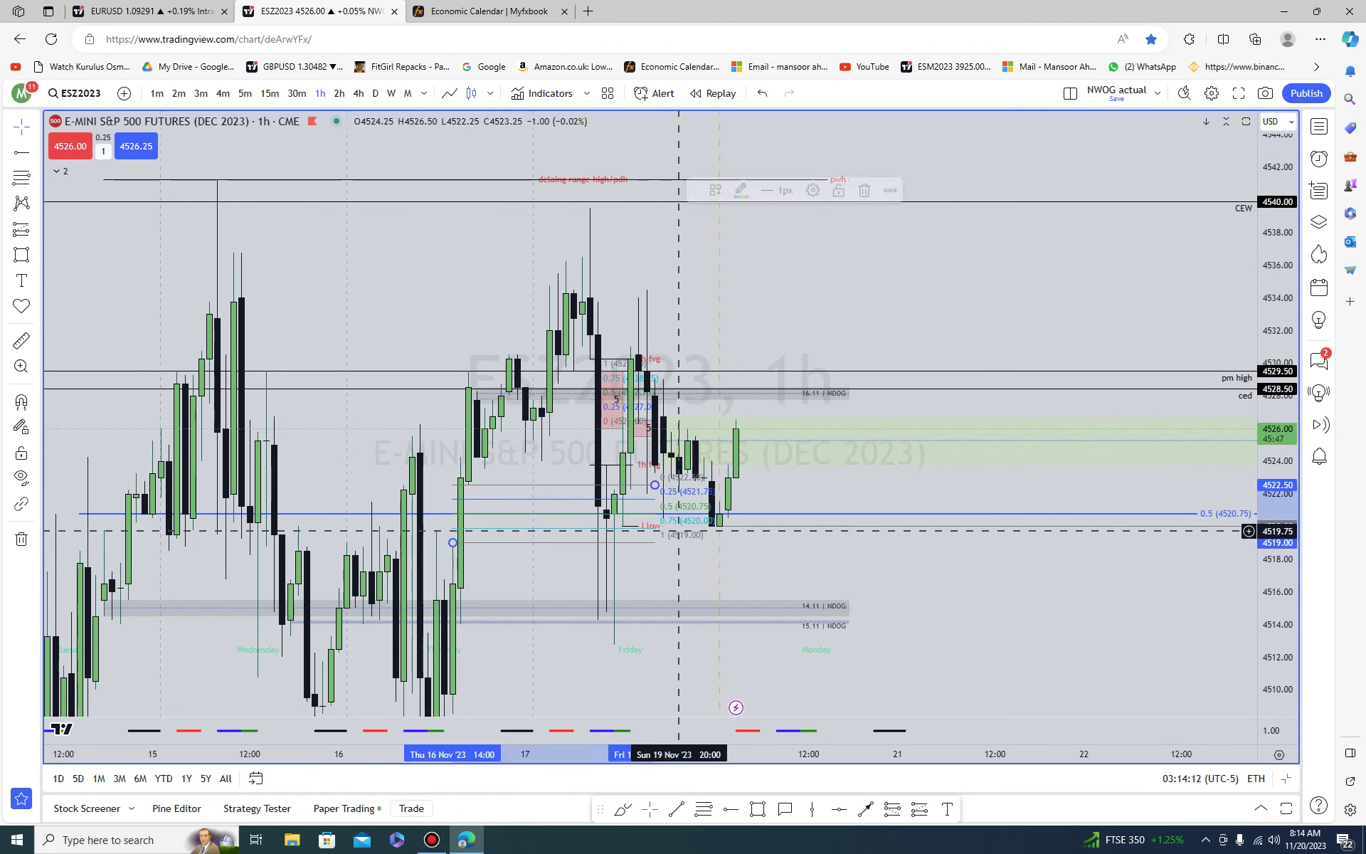
{"action": "key", "text": "Delete"}
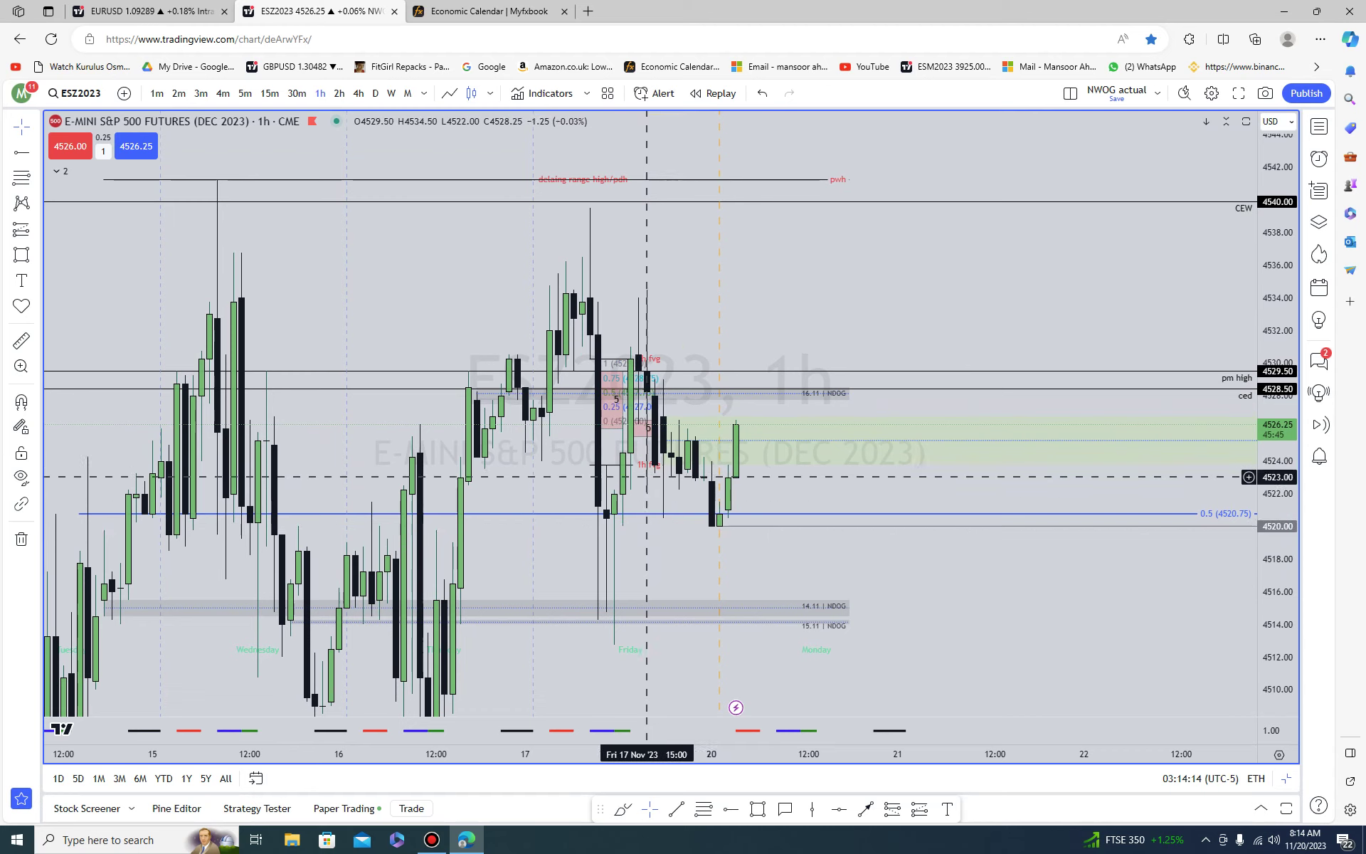
{"action": "left_click", "coordinate": [623, 427]}
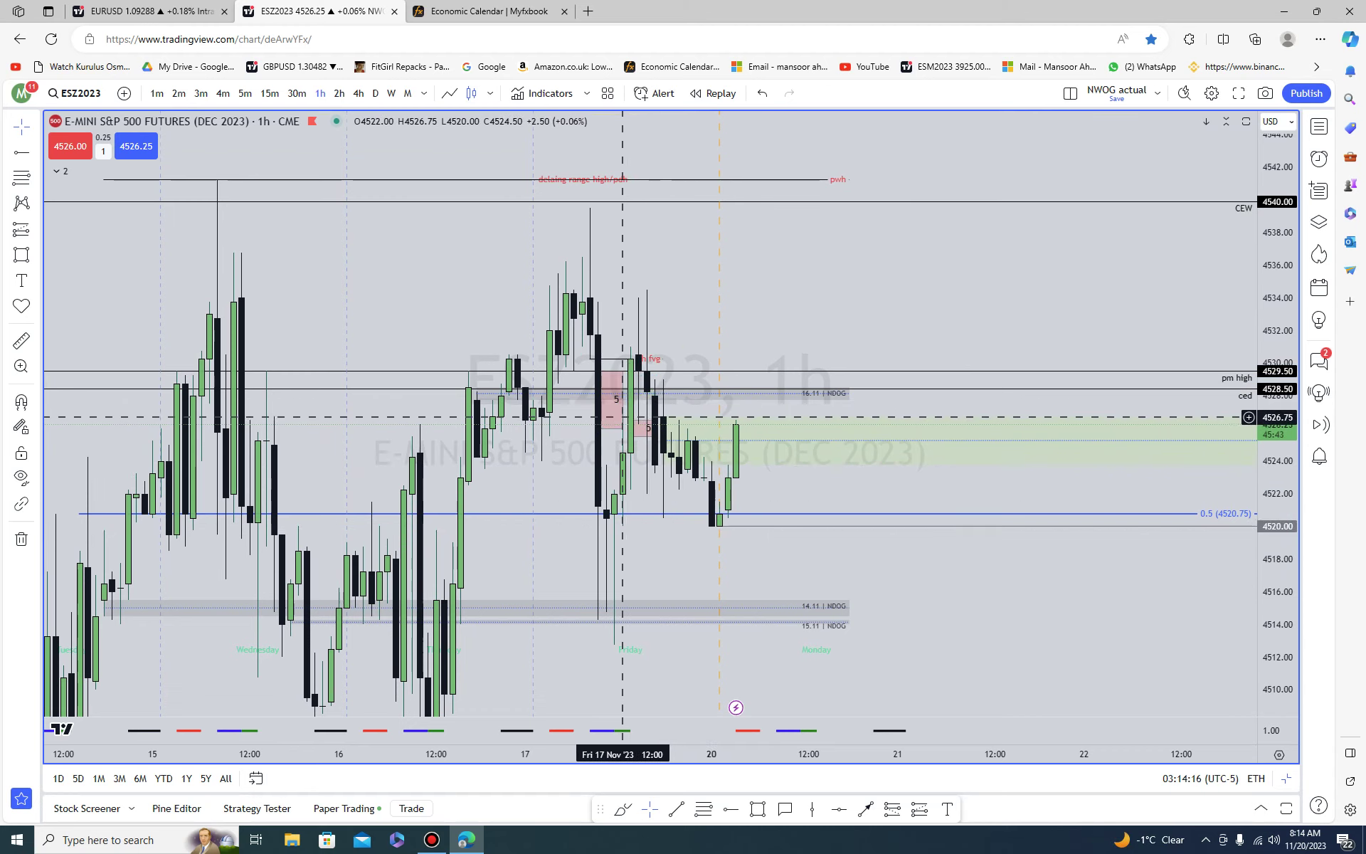
{"action": "key", "text": "Delete"}
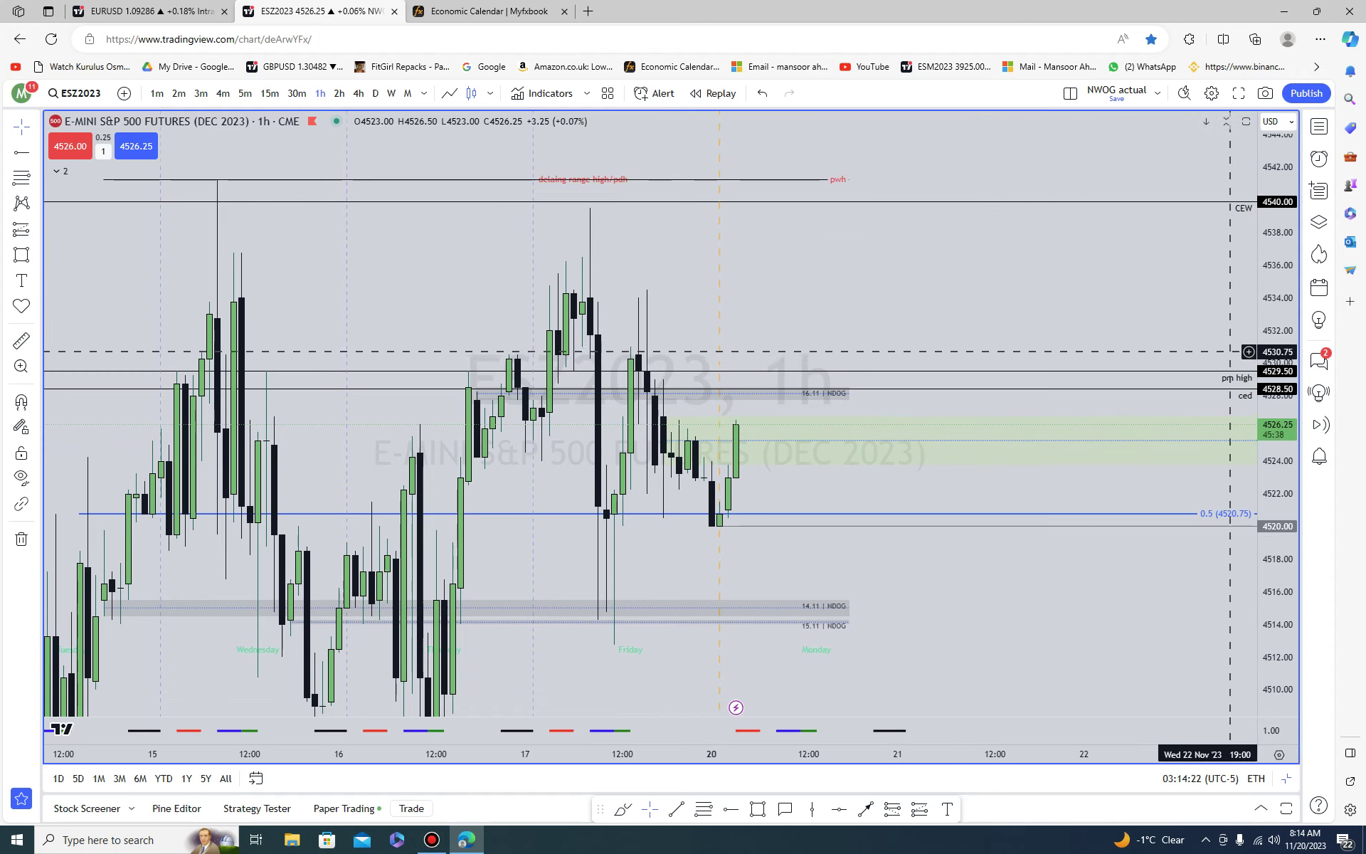
{"action": "scroll", "coordinate": [1198, 370], "scroll_direction": "down", "scroll_amount": 3}
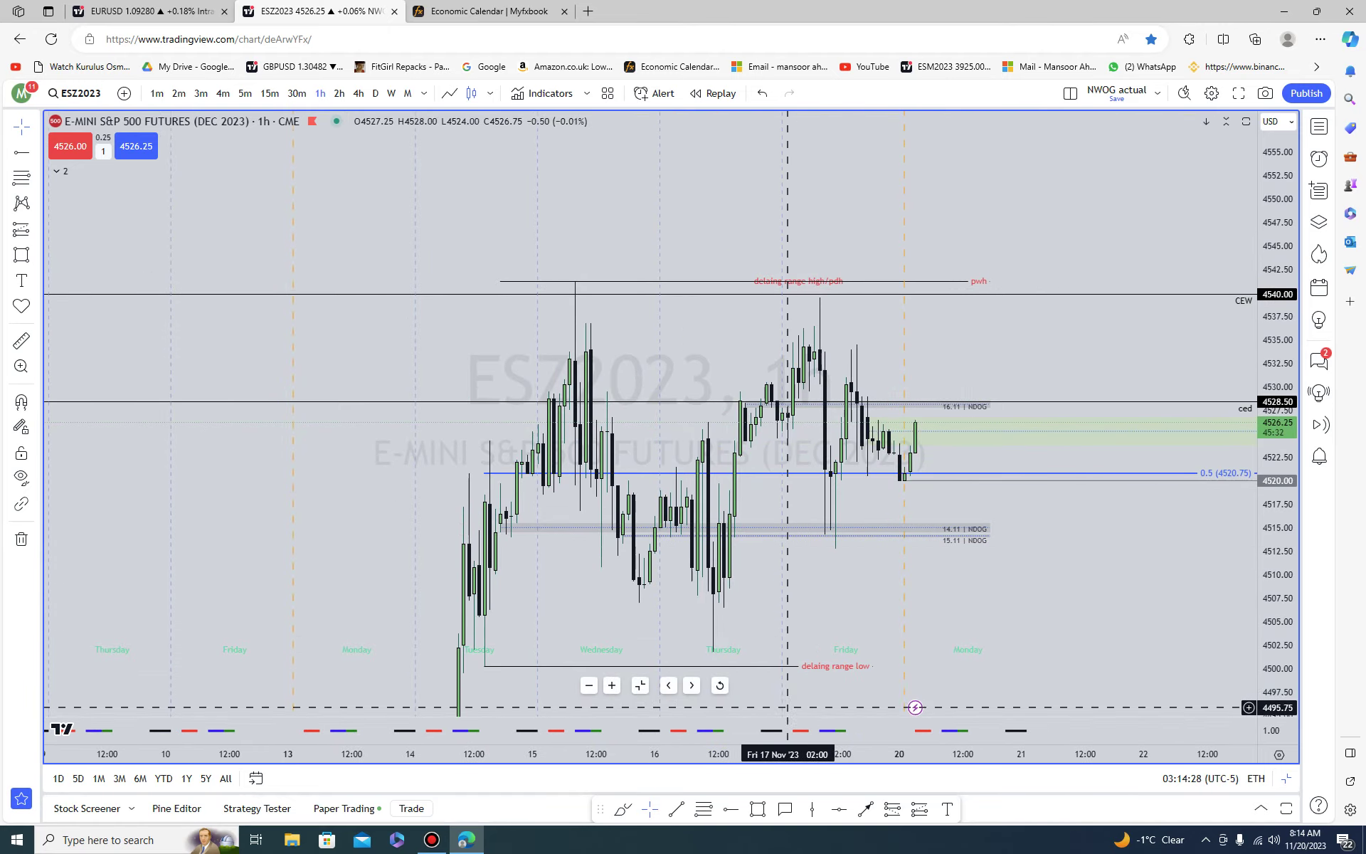
{"action": "left_click", "coordinate": [431, 839]}
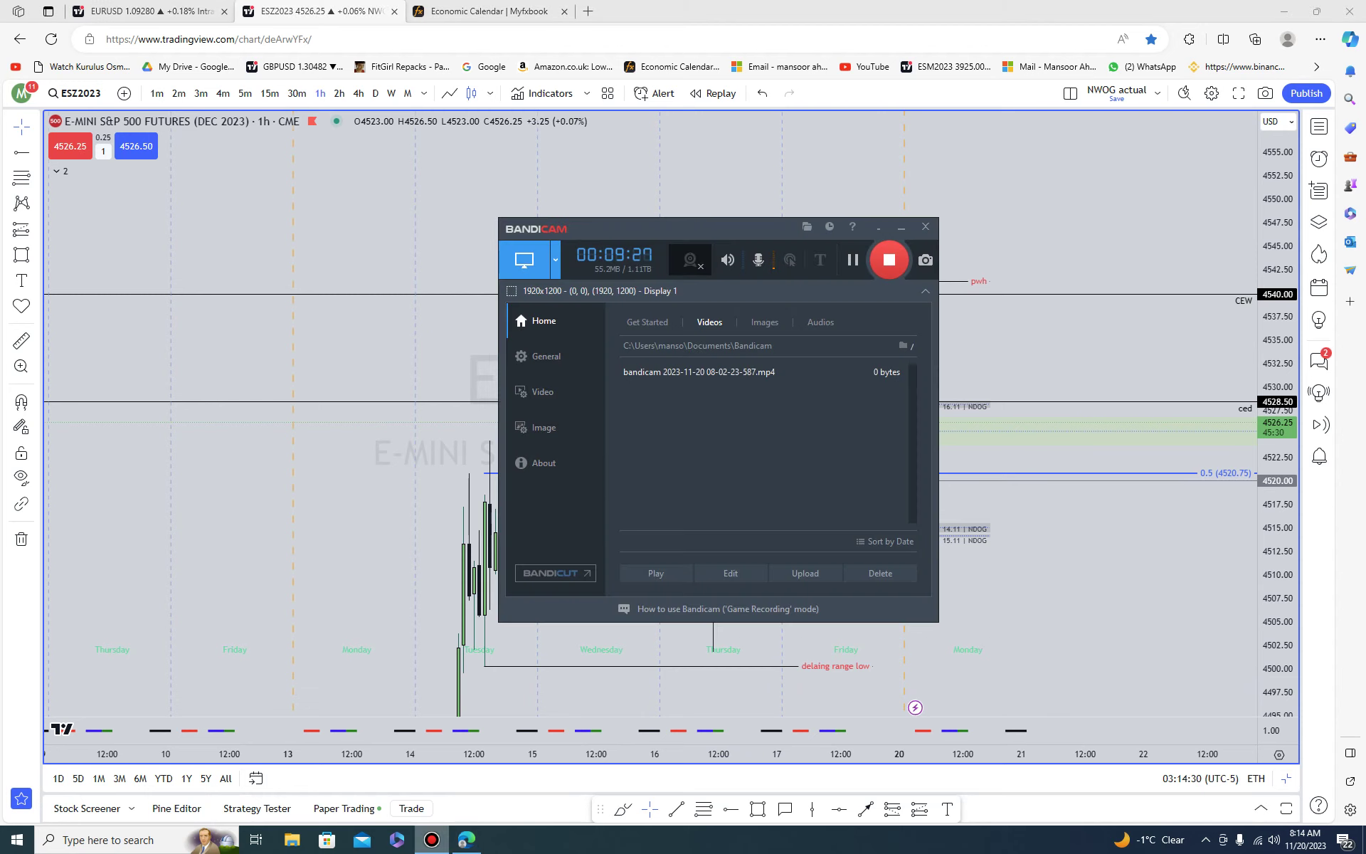